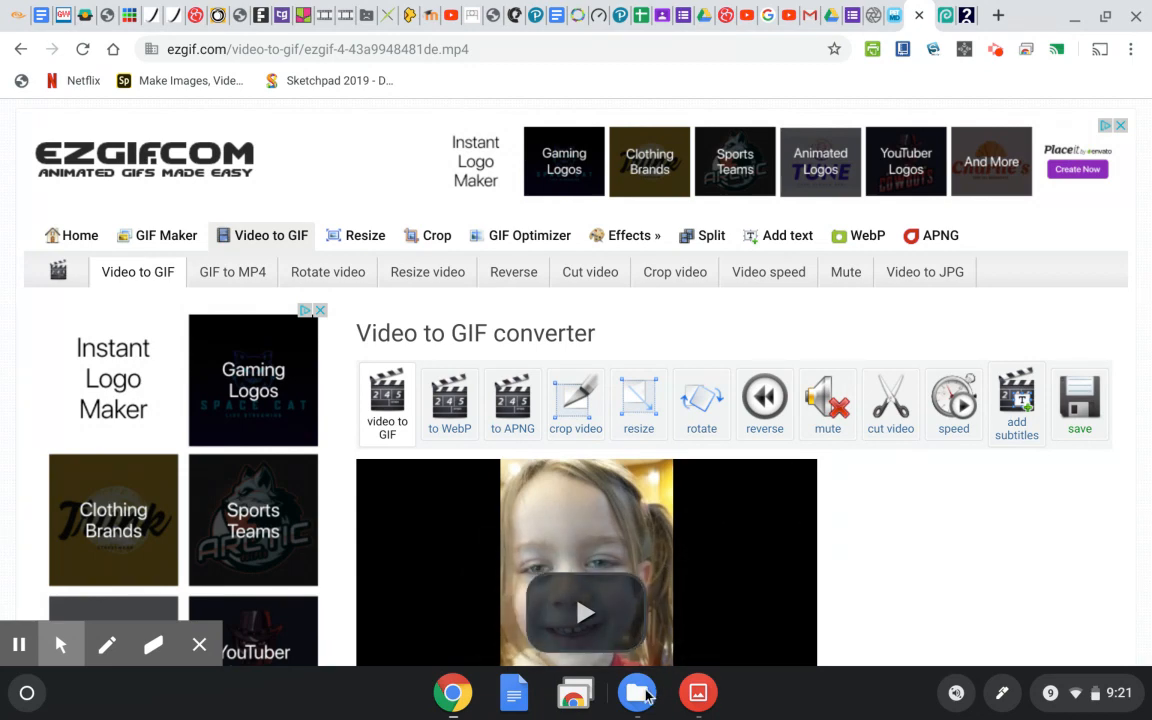
# Step: Play the source MP4 clip from the Downloads folder, close the player and put the file window away
pyautogui.click(640, 693)
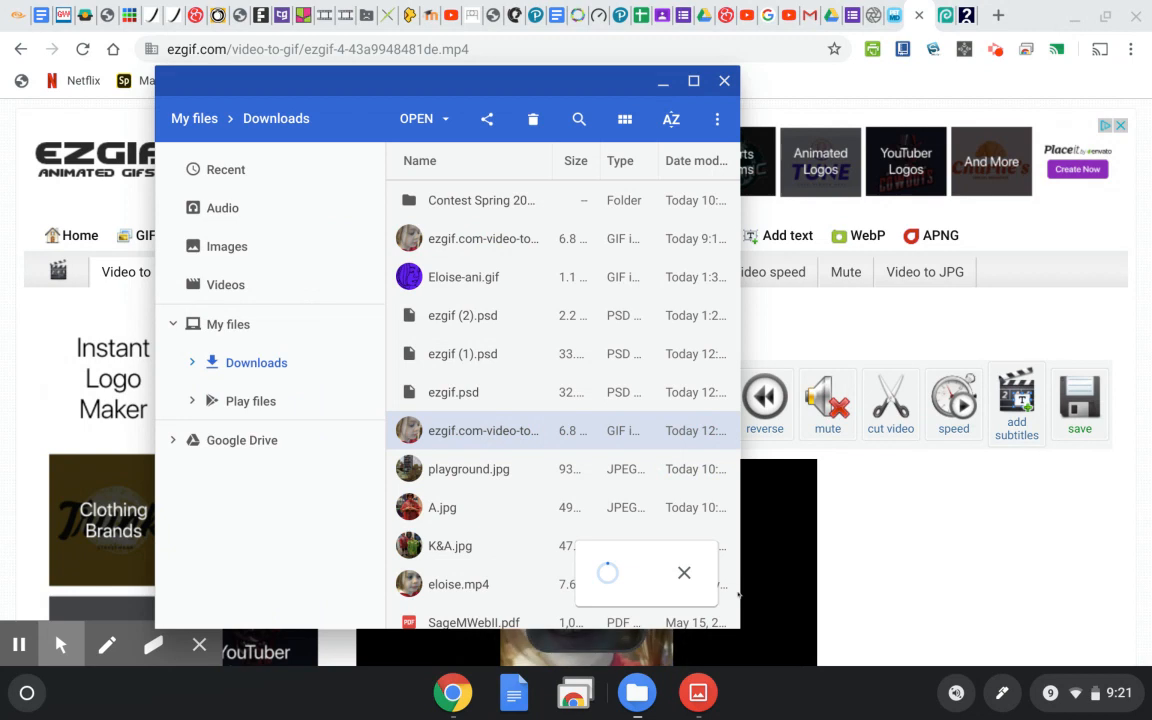
pyautogui.moveTo(738, 596); pyautogui.dragTo(840, 592)
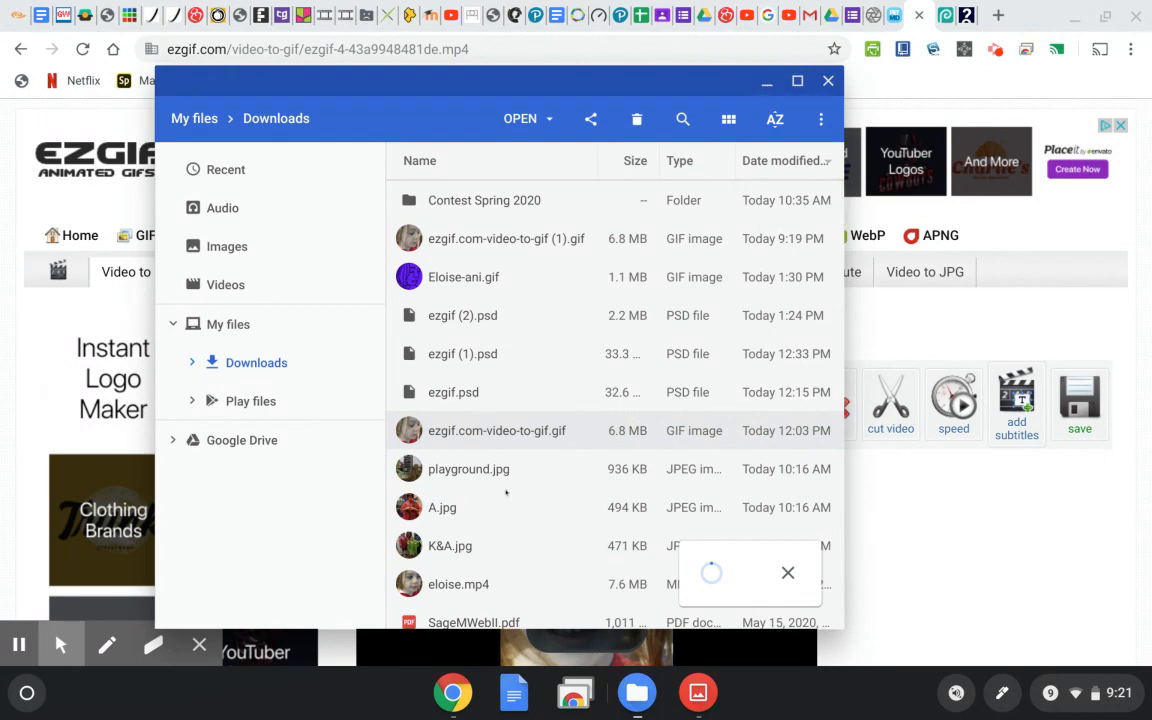
pyautogui.scroll(-2, 506, 491)
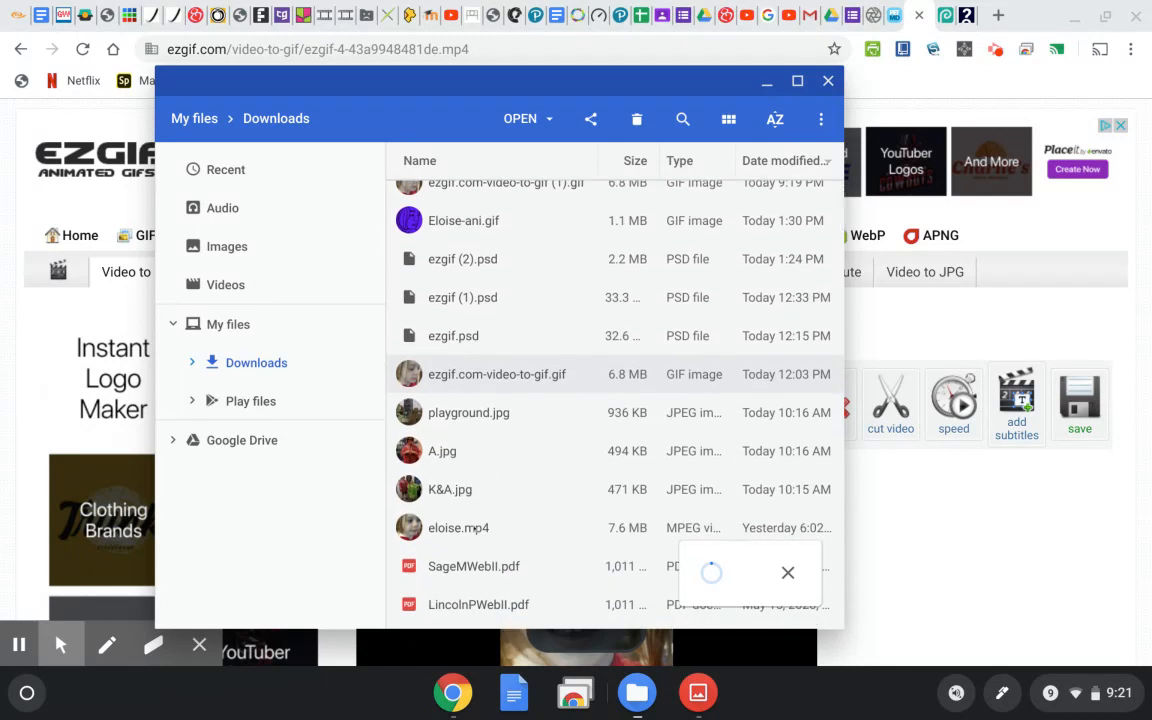
pyautogui.click(470, 531)
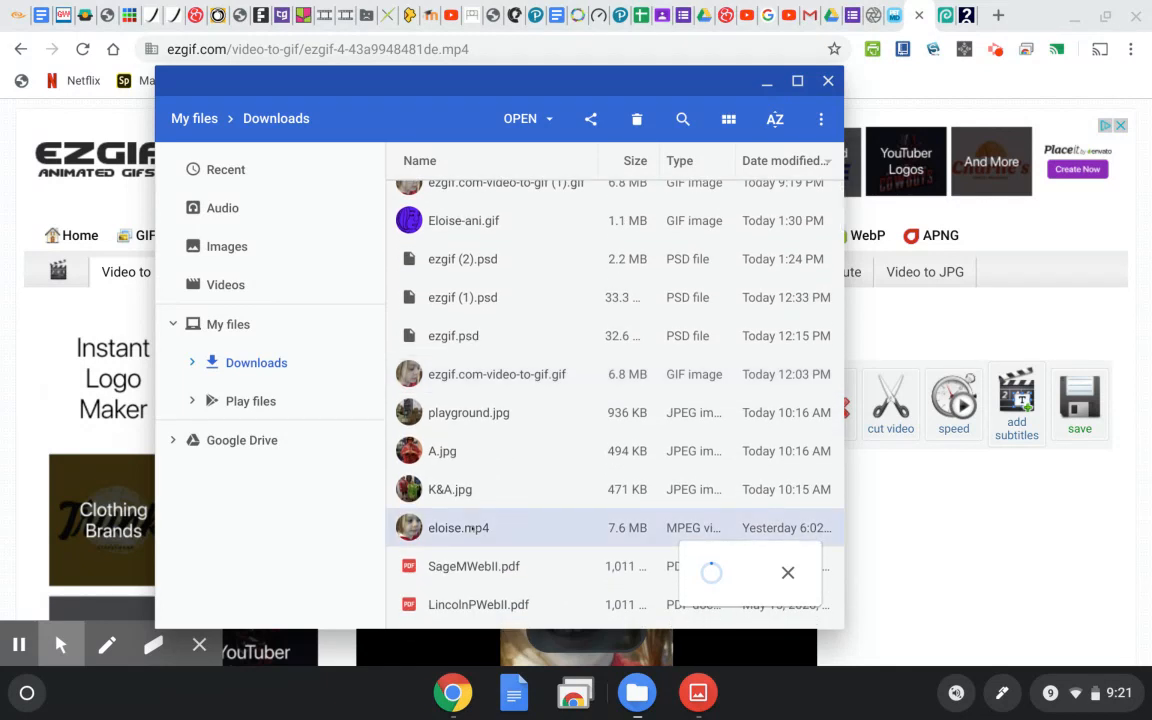
pyautogui.doubleClick(470, 528)
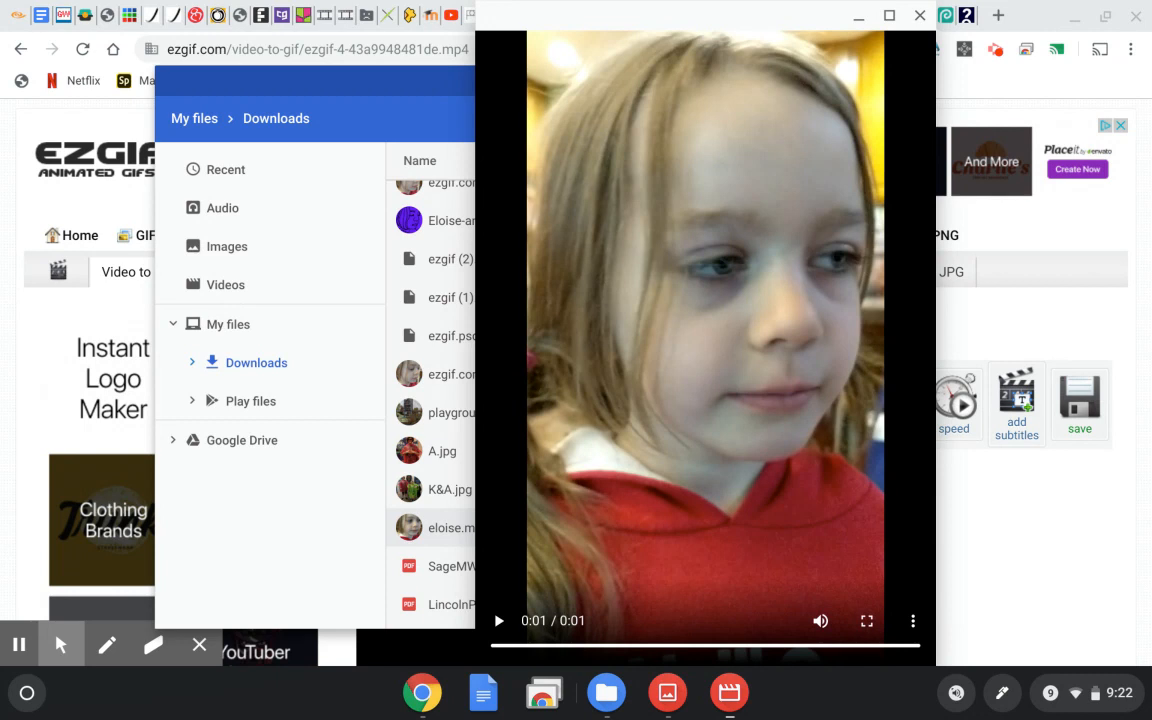
pyautogui.click(920, 17)
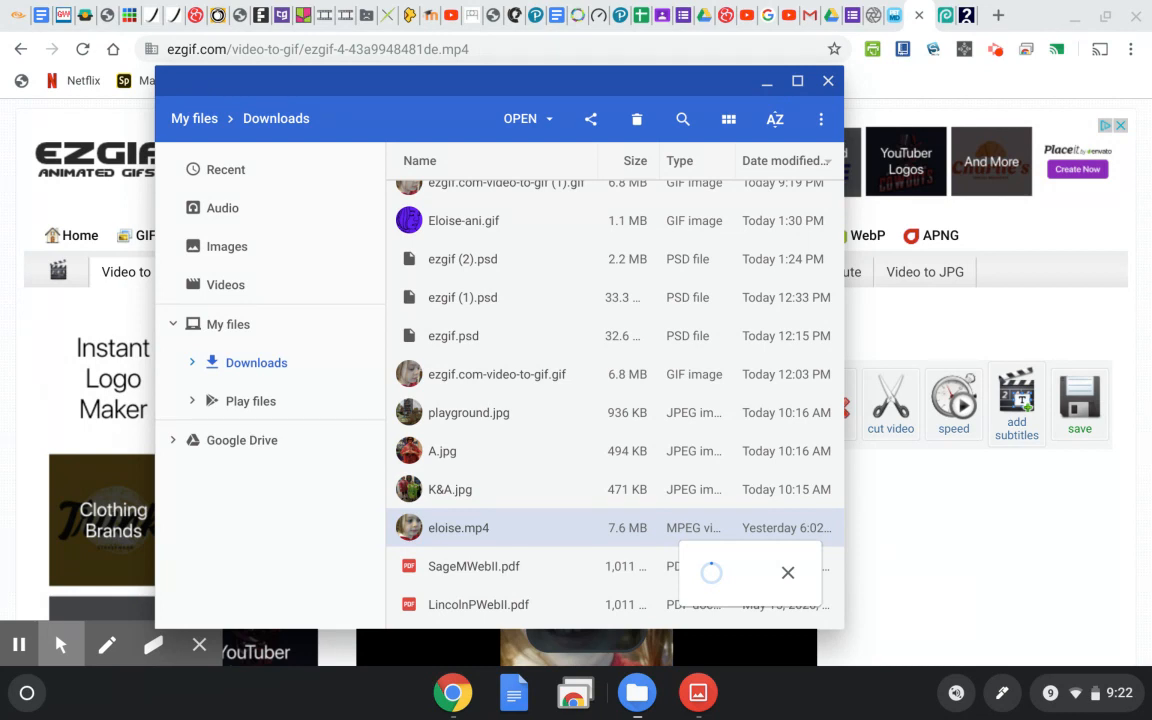
pyautogui.click(777, 86)
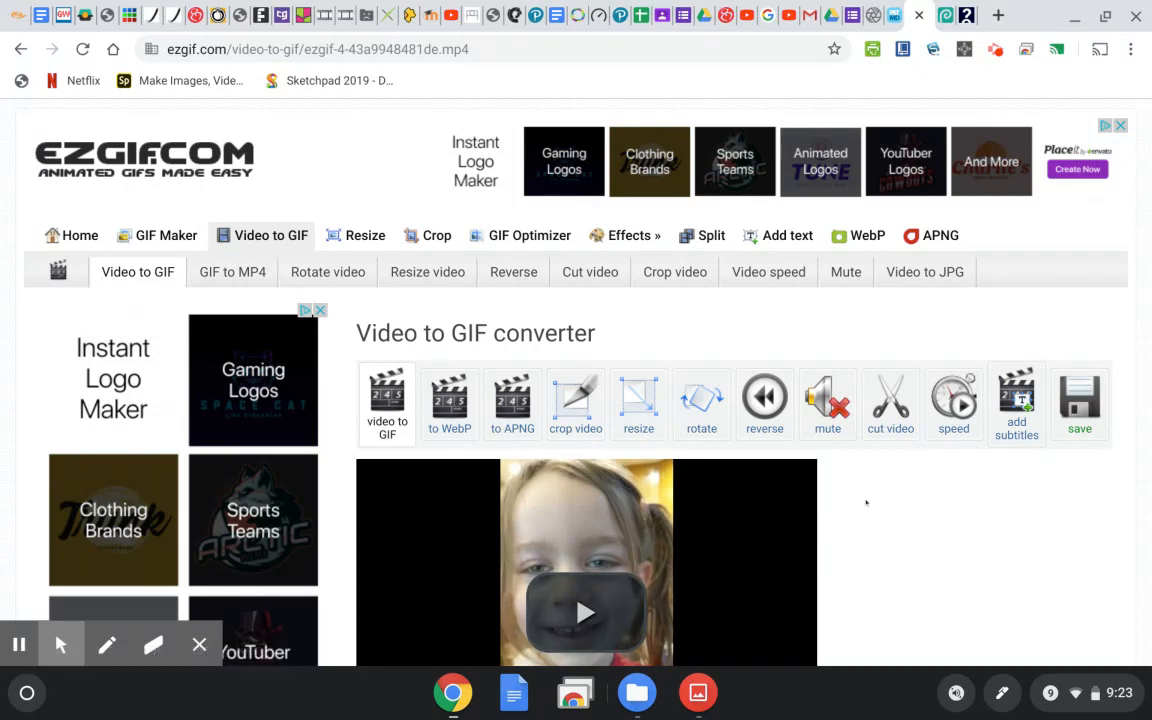
# Step: Review the Video to GIF conversion settings, the output GIF preview and the editing options below it
pyautogui.scroll(-3, 870, 526)
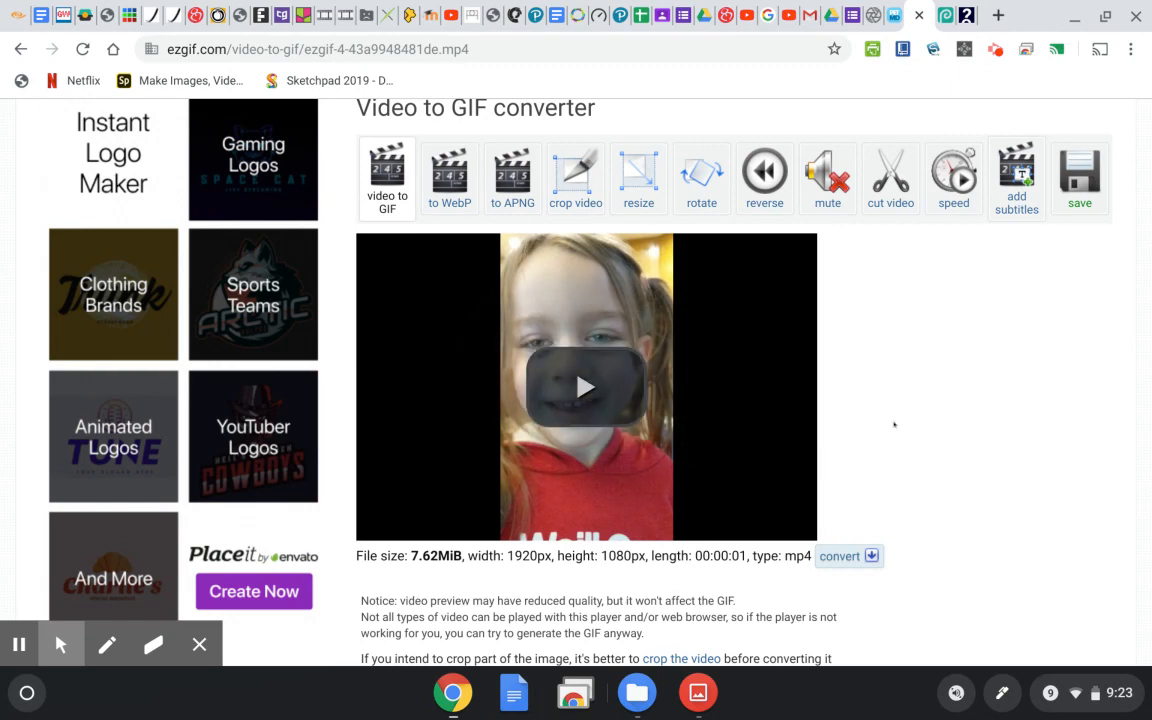
pyautogui.scroll(-3, 894, 425)
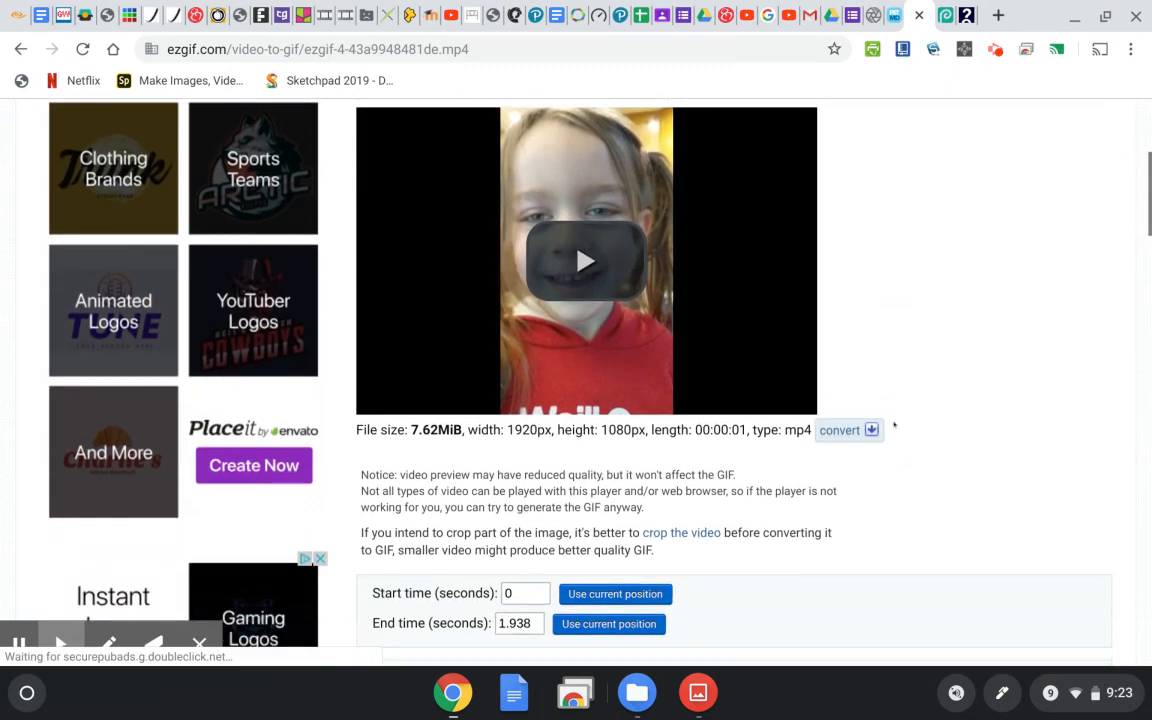
pyautogui.scroll(-5, 894, 425)
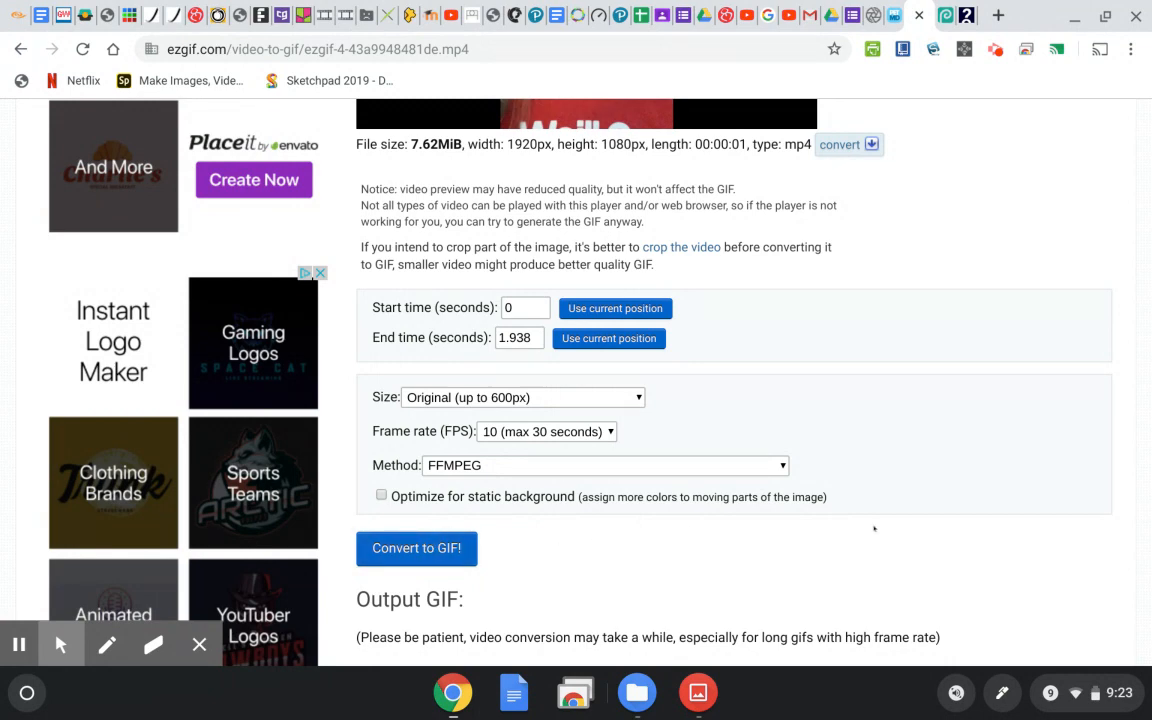
pyautogui.scroll(-3, 870, 554)
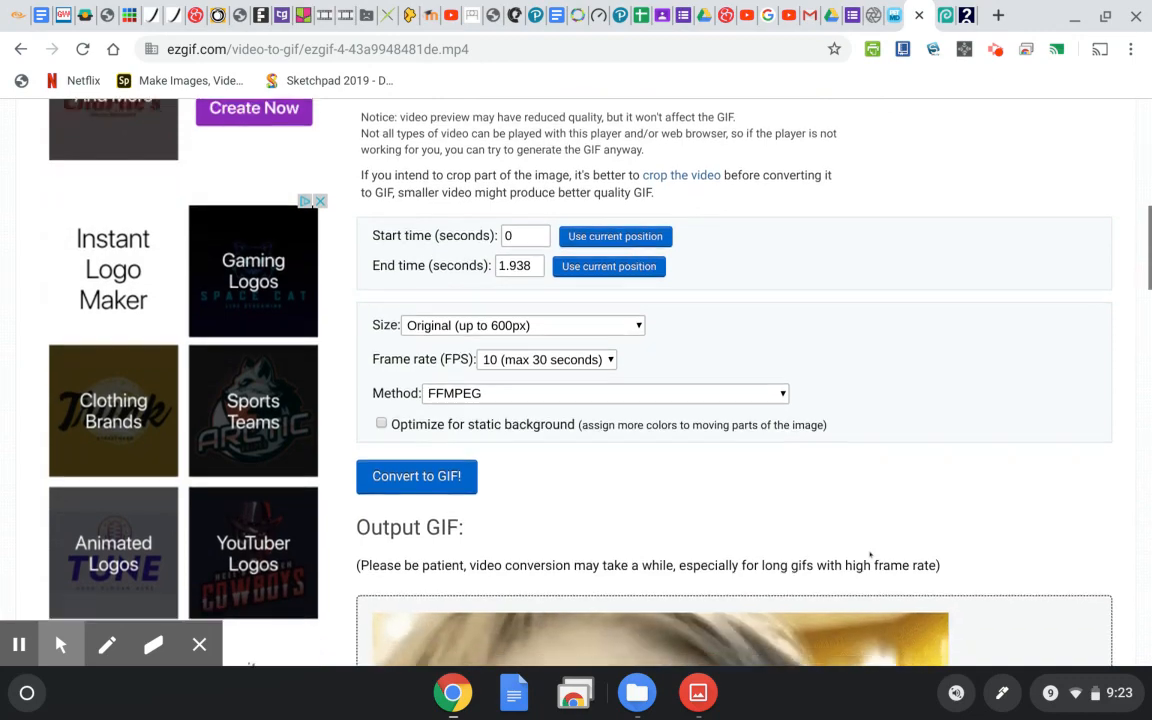
pyautogui.scroll(-3, 870, 554)
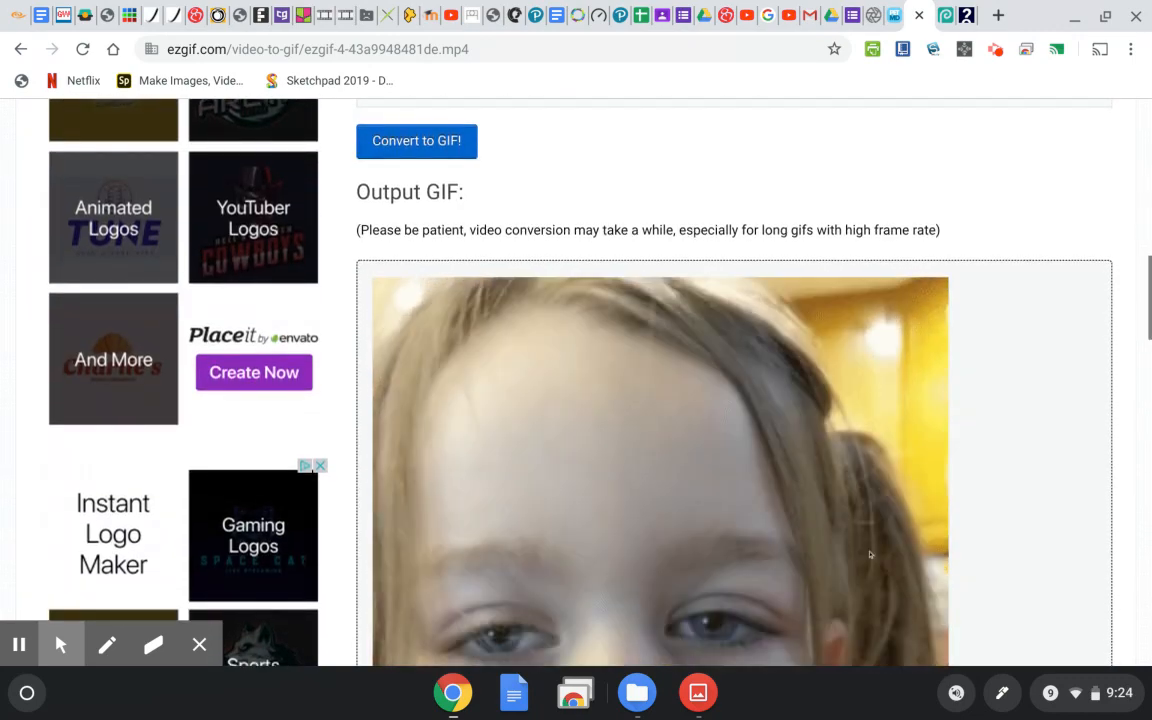
pyautogui.scroll(-3, 870, 554)
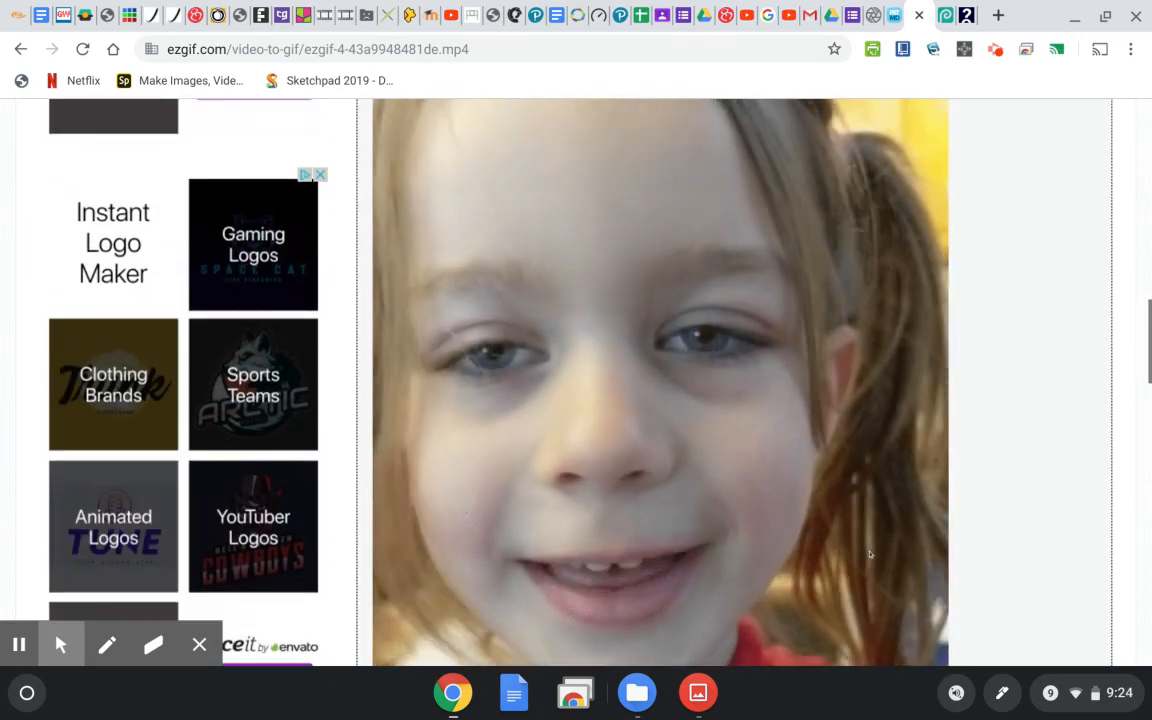
pyautogui.scroll(-2, 870, 554)
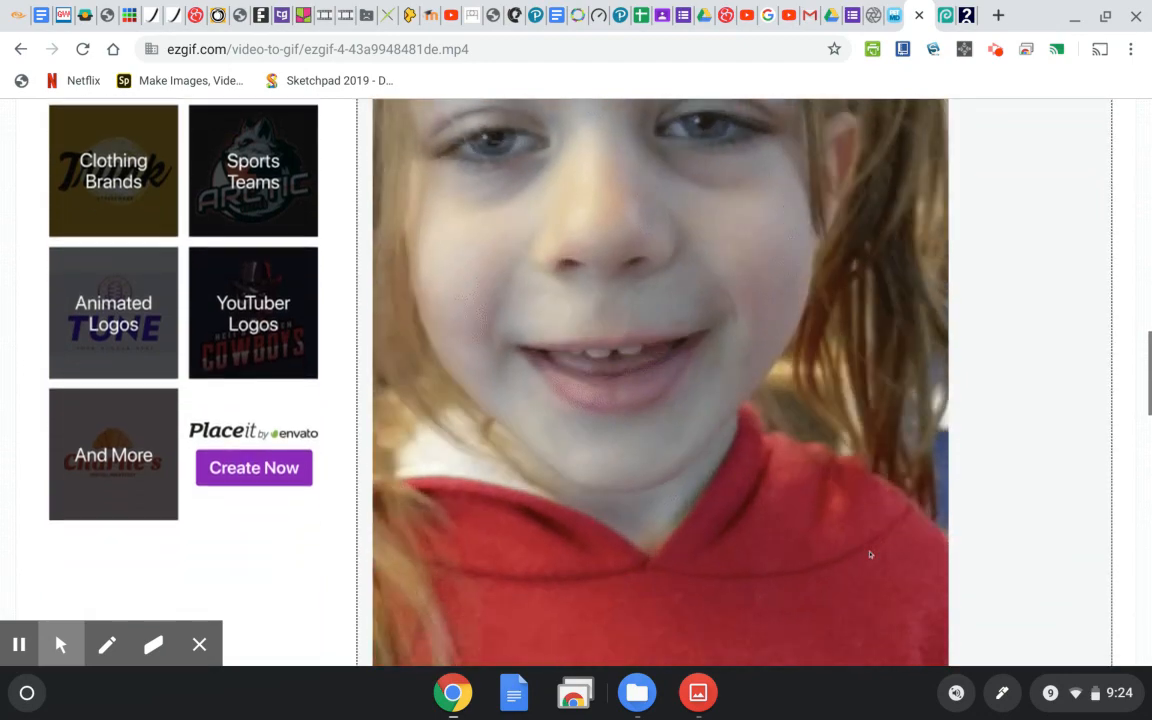
pyautogui.scroll(-2, 870, 554)
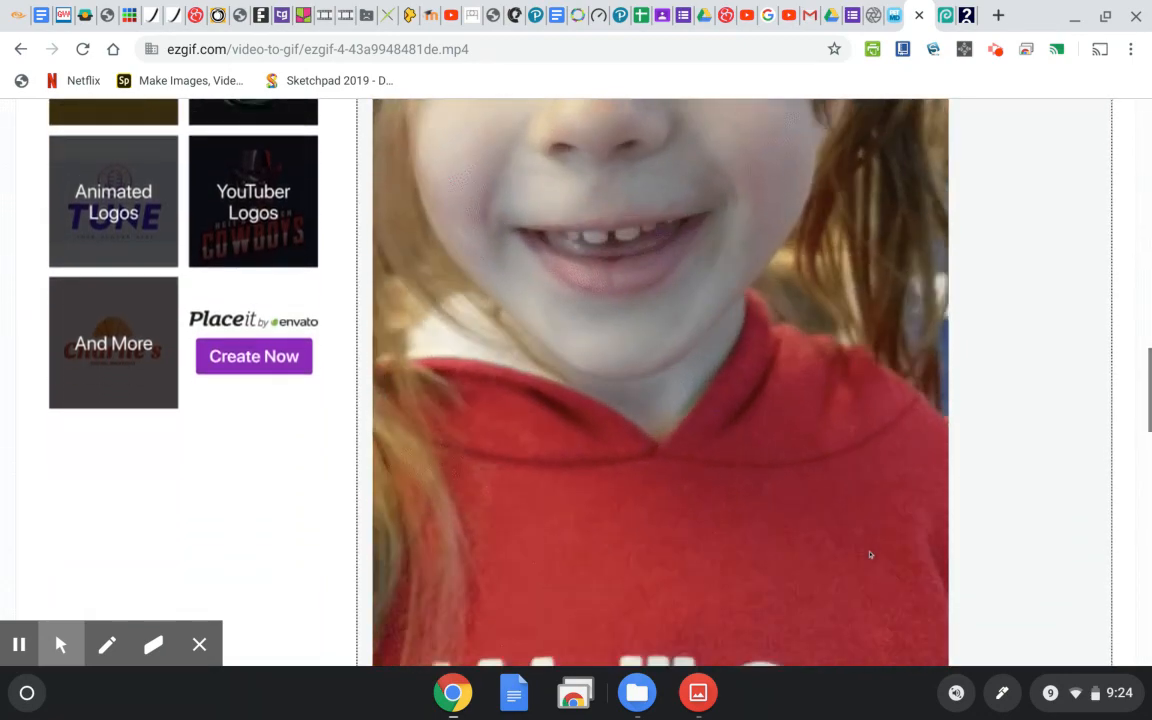
pyautogui.scroll(-3, 870, 554)
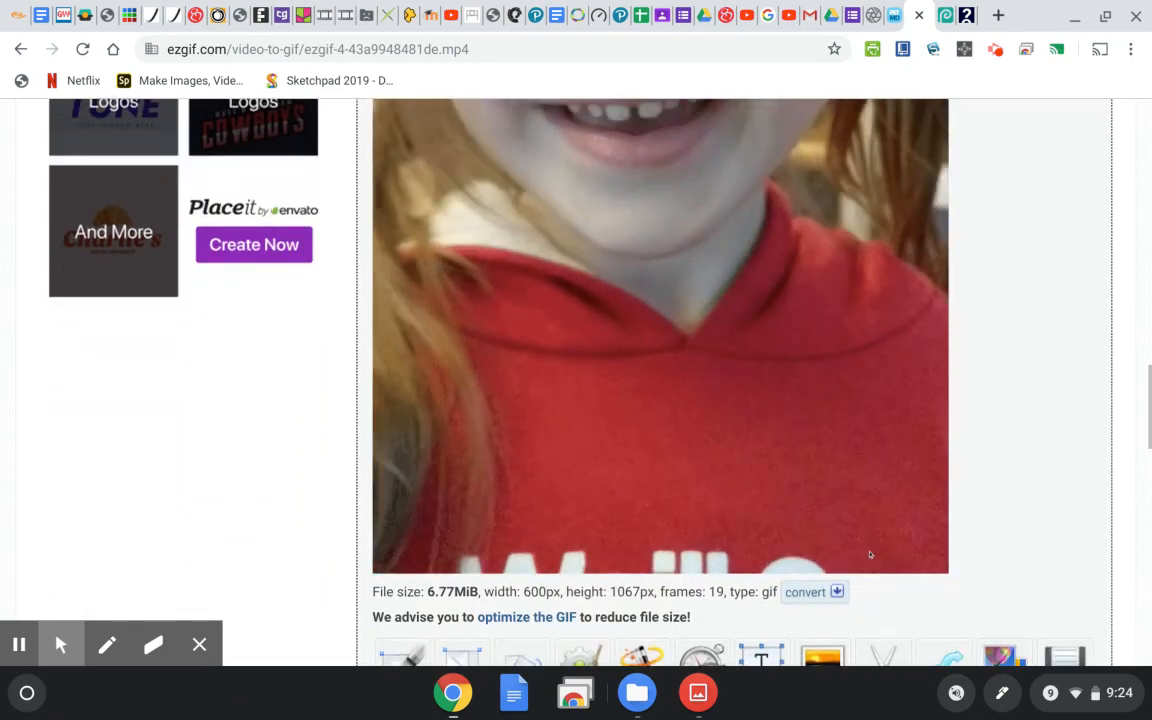
pyautogui.scroll(-4, 870, 554)
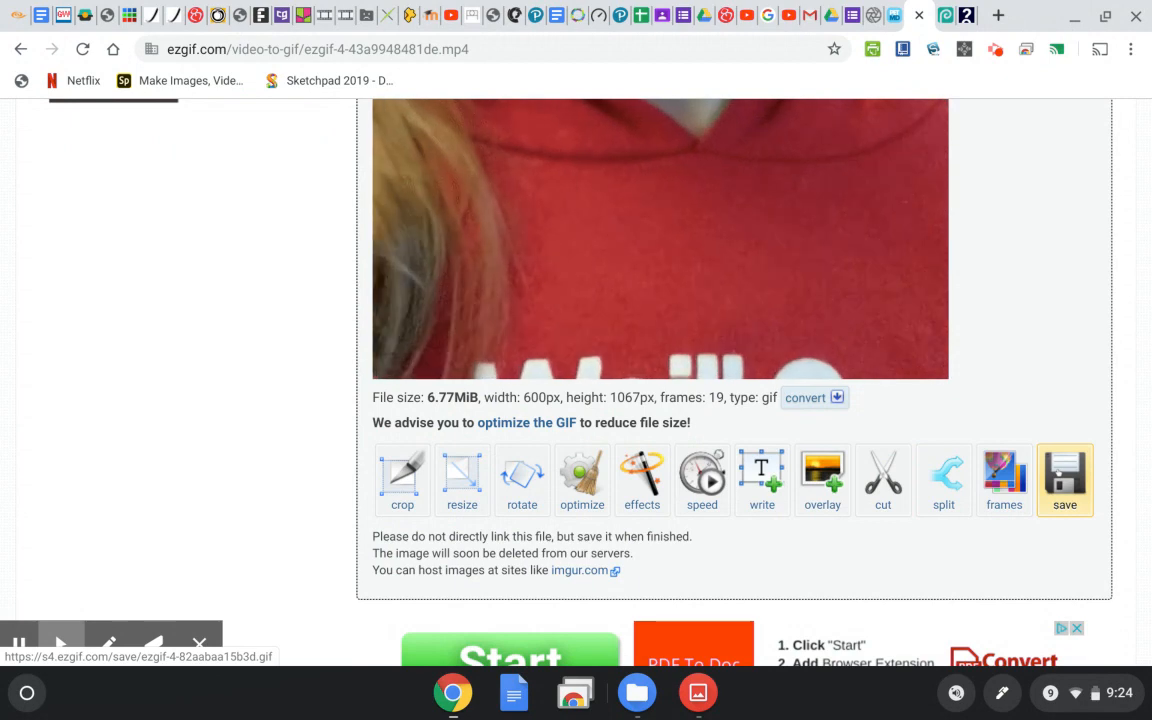
# Step: Save the output GIF to Downloads as ezgif.com-video-to-gif (2).gif and dismiss the download notification
pyautogui.click(1065, 481)
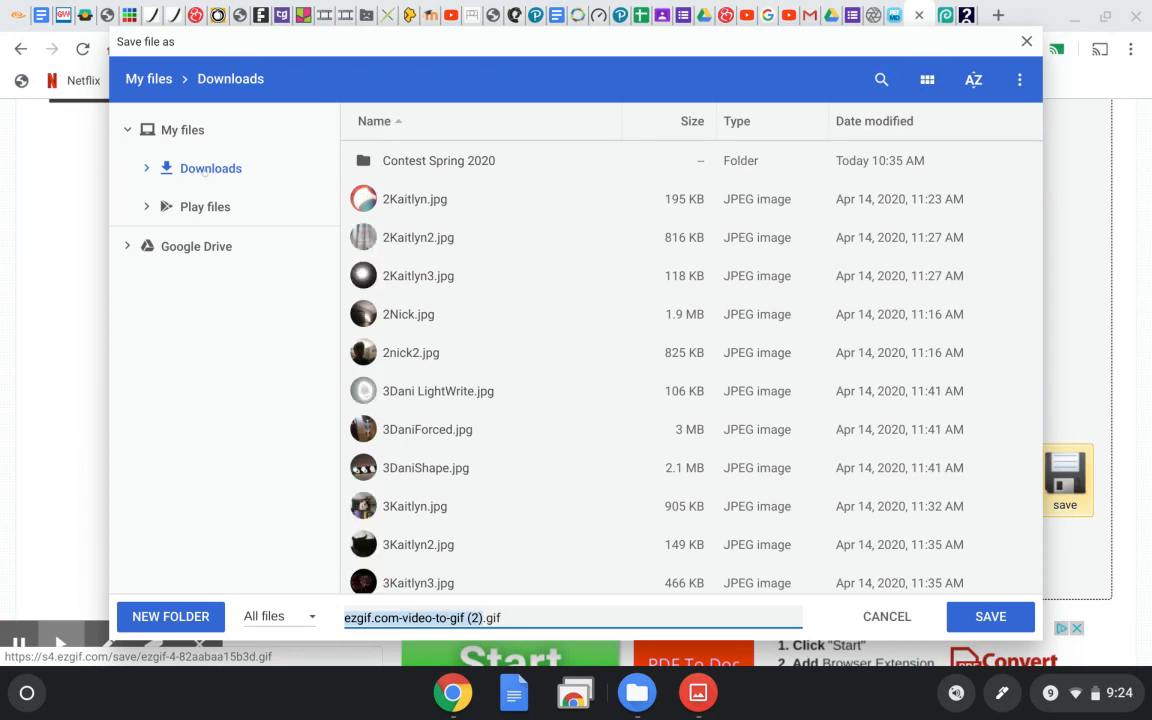
pyautogui.click(203, 172)
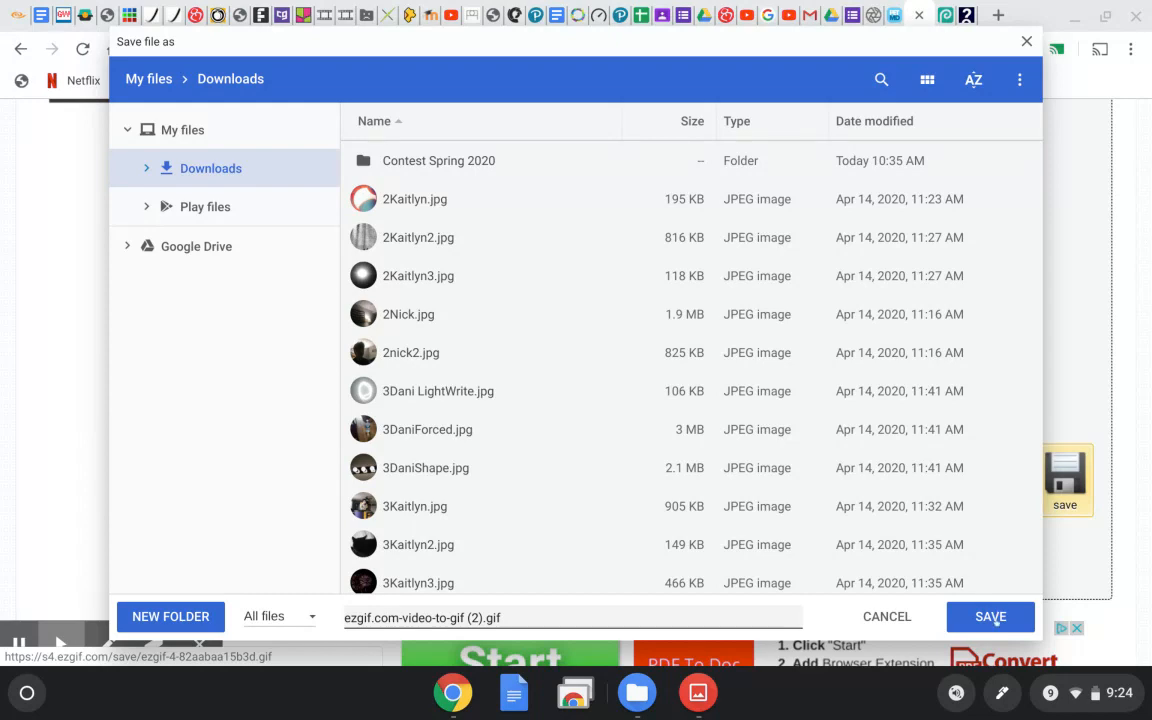
pyautogui.click(990, 617)
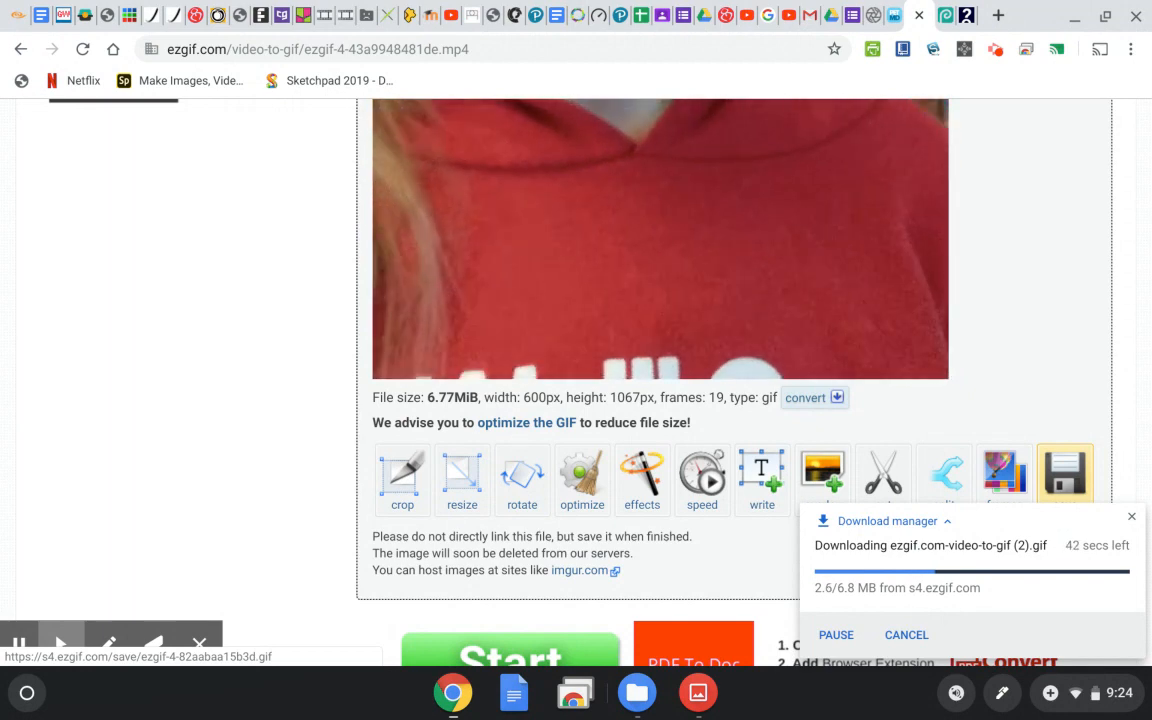
pyautogui.click(1131, 520)
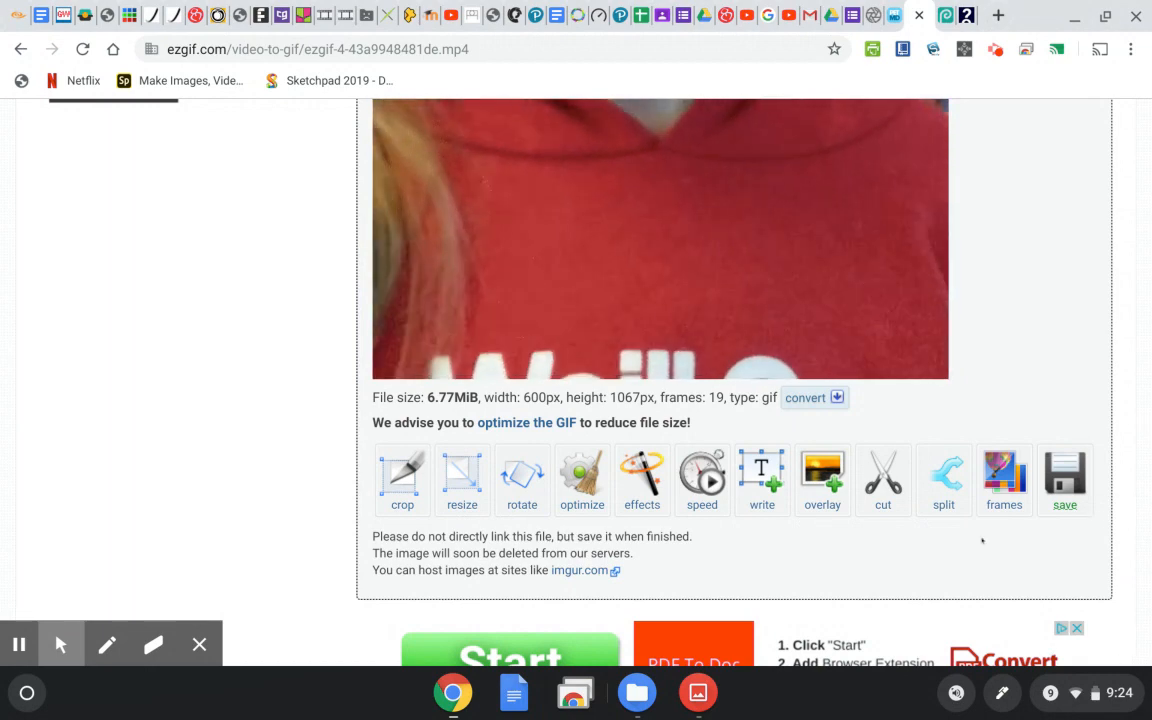
# Step: Switch to Photopea and open ezgif.com-video-to-gif.gif from the Downloads folder
pyautogui.click(945, 15)
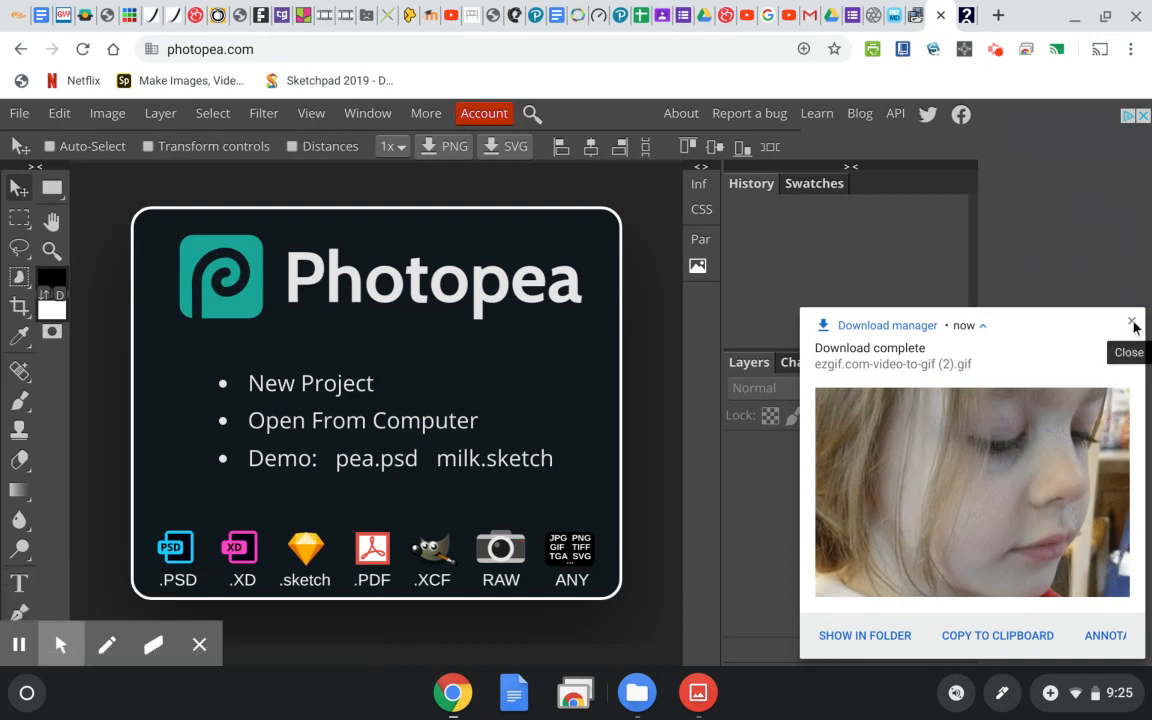
pyautogui.click(1133, 322)
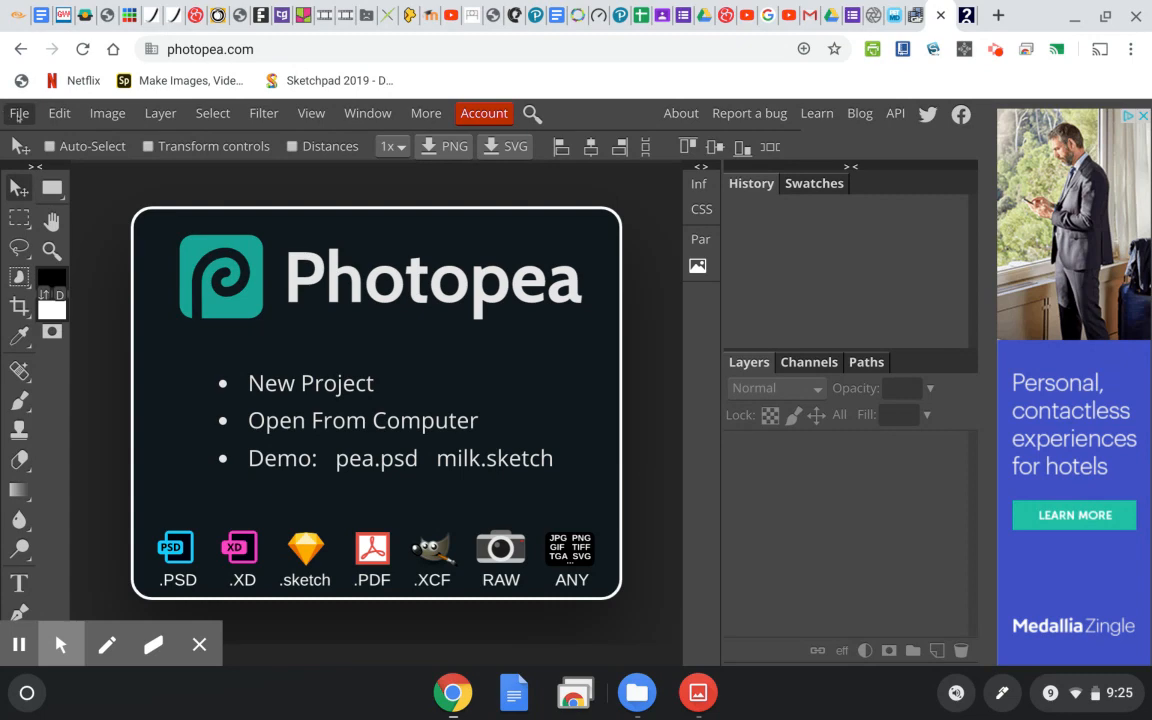
pyautogui.click(18, 113)
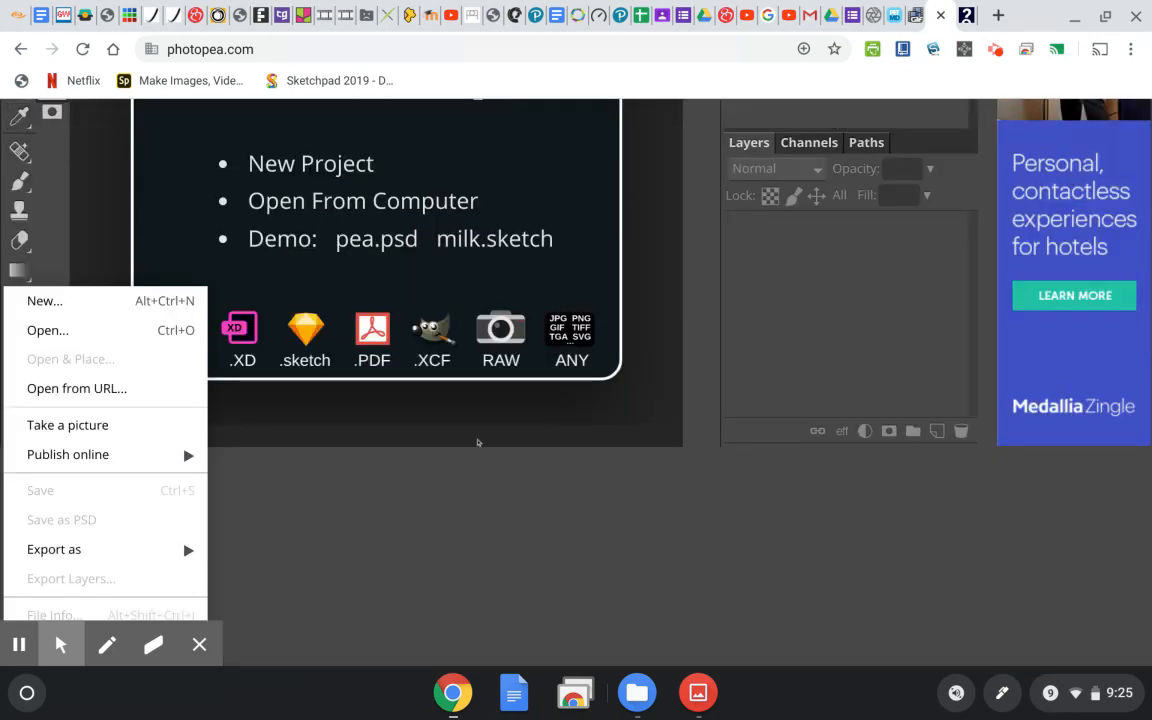
pyautogui.scroll(3, 440, 422)
pyautogui.click(19, 130)
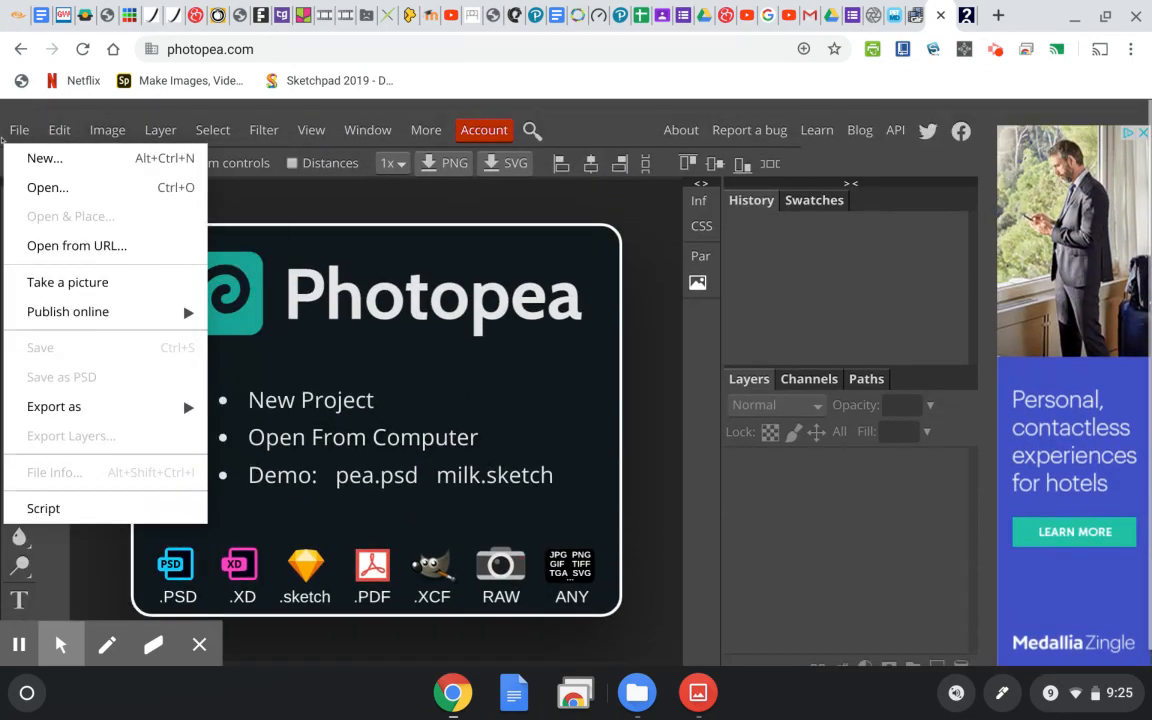
pyautogui.click(50, 187)
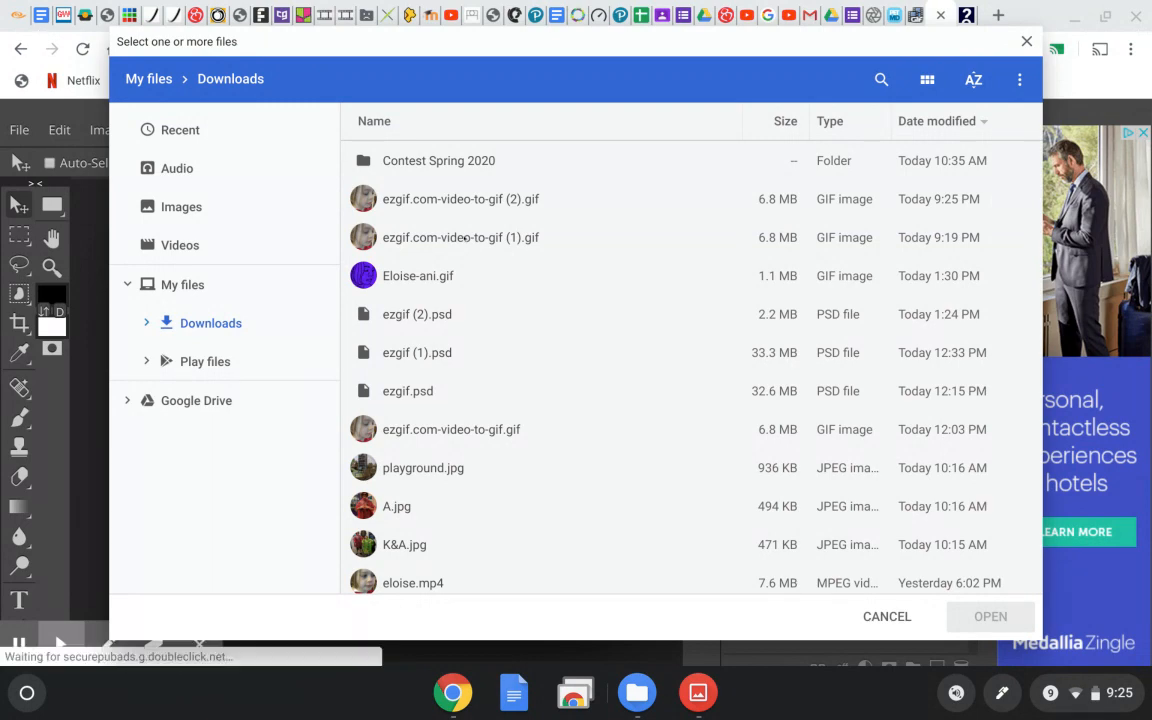
pyautogui.click(481, 429)
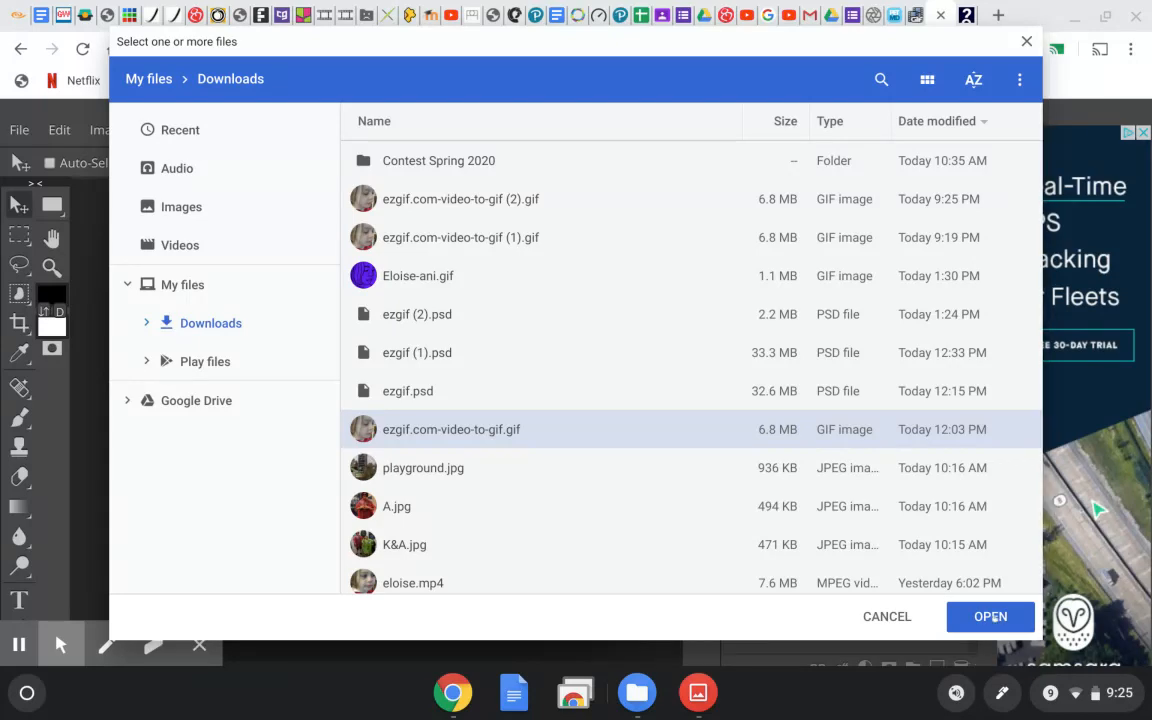
pyautogui.click(990, 617)
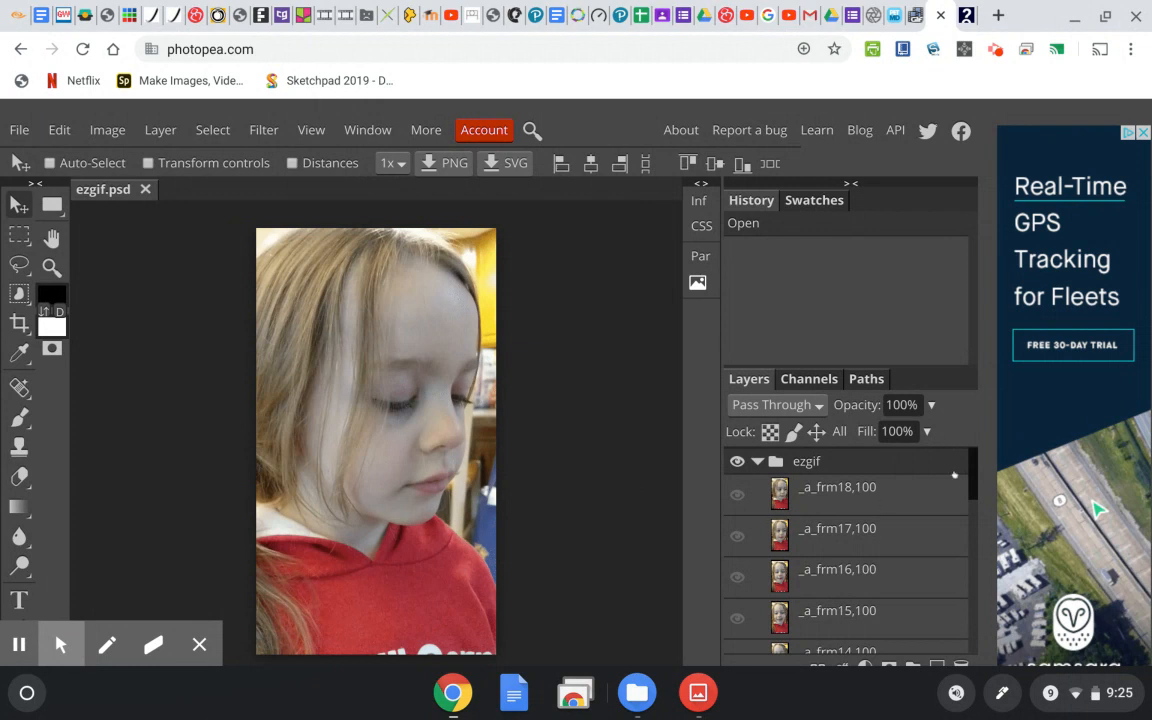
# Step: Make the frame layers _a_frm1 through _a_frm8 visible one after another, working upward from the bottom of the stack
pyautogui.moveTo(975, 468); pyautogui.dragTo(972, 638)
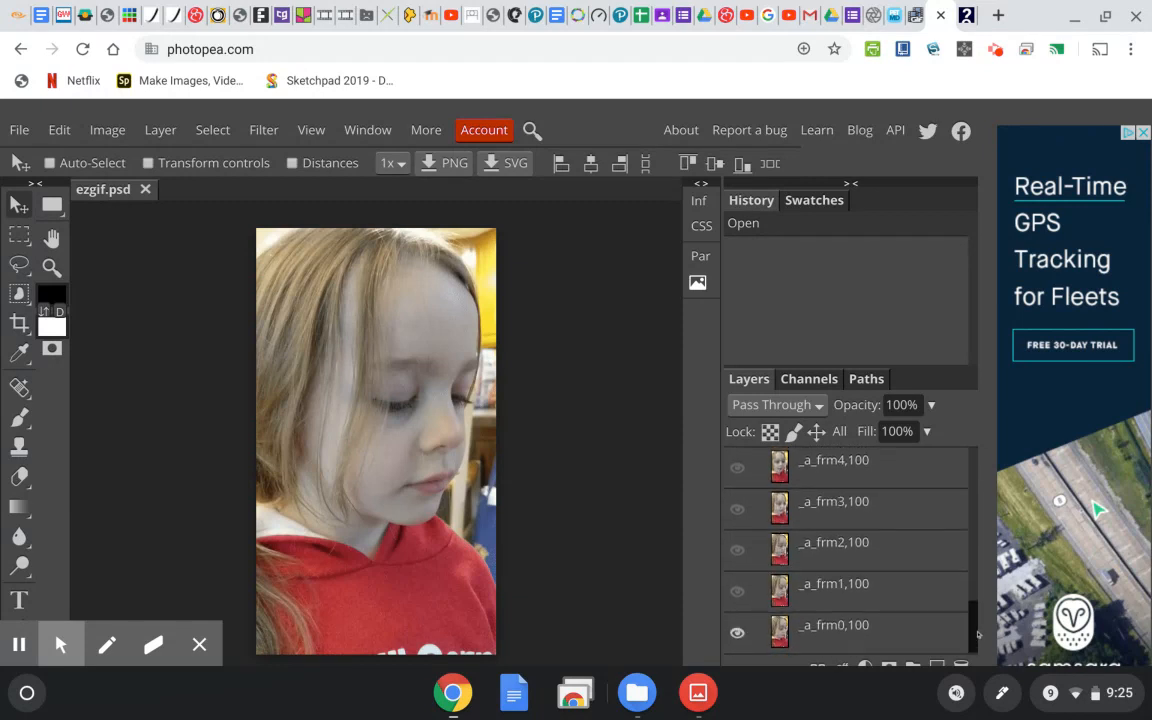
pyautogui.click(737, 592)
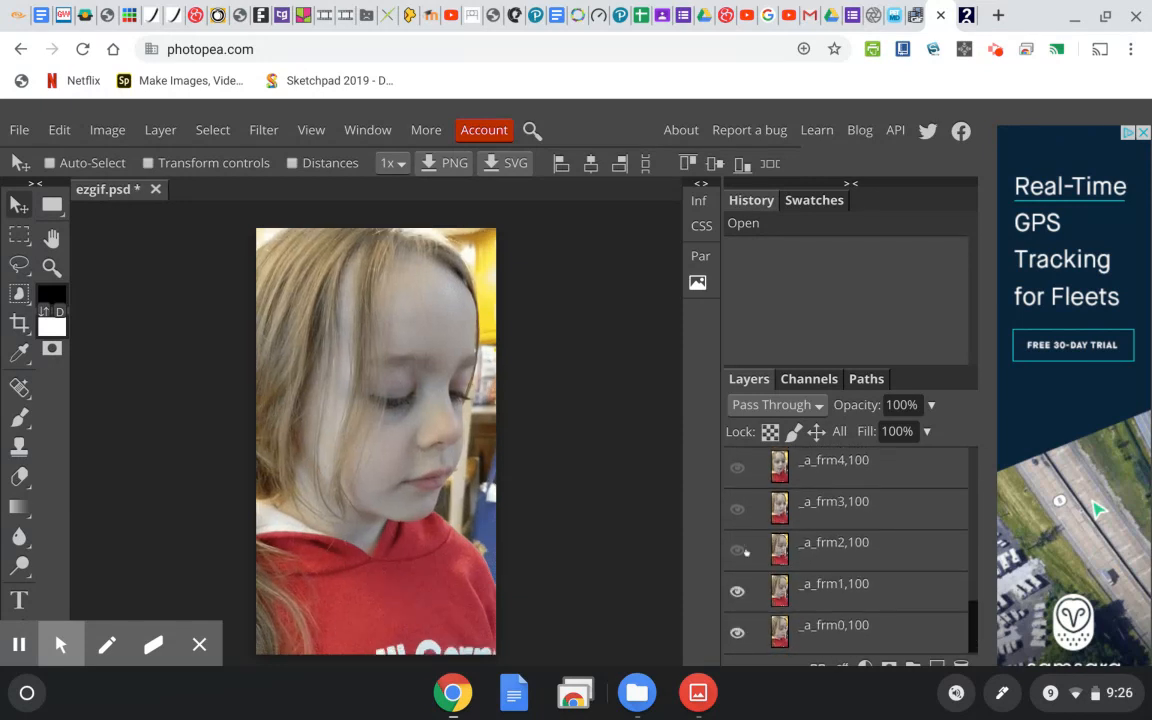
pyautogui.click(737, 550)
pyautogui.click(737, 509)
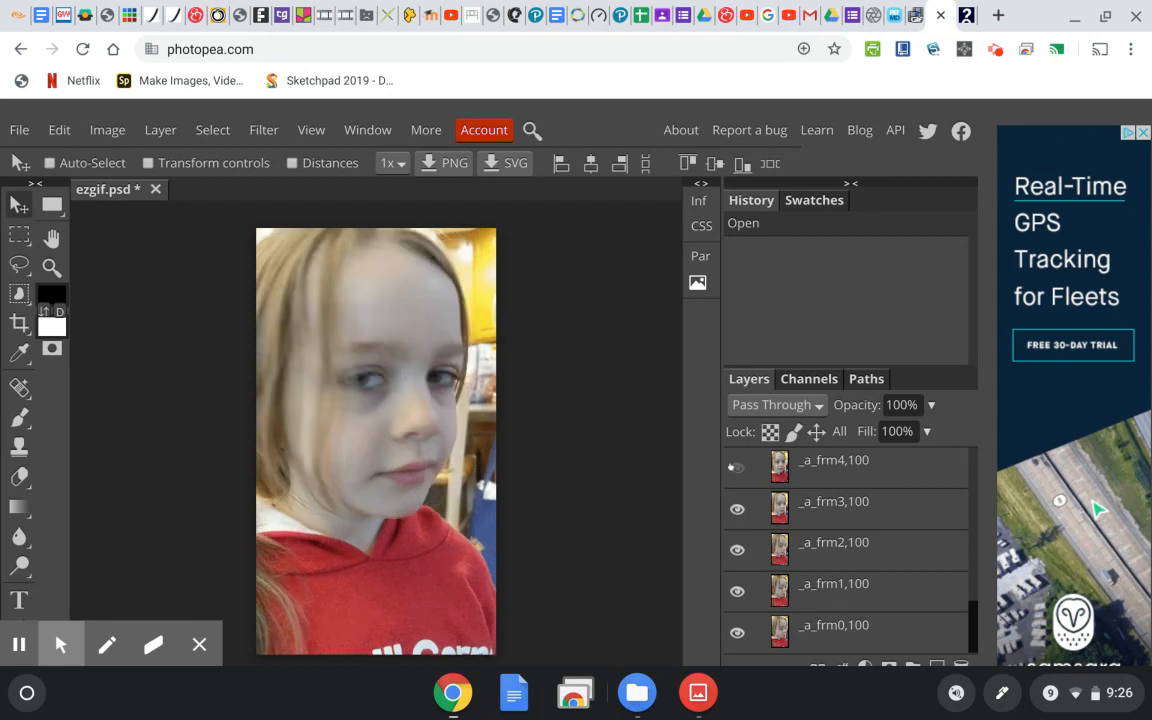
pyautogui.click(737, 467)
pyautogui.scroll(4, 895, 510)
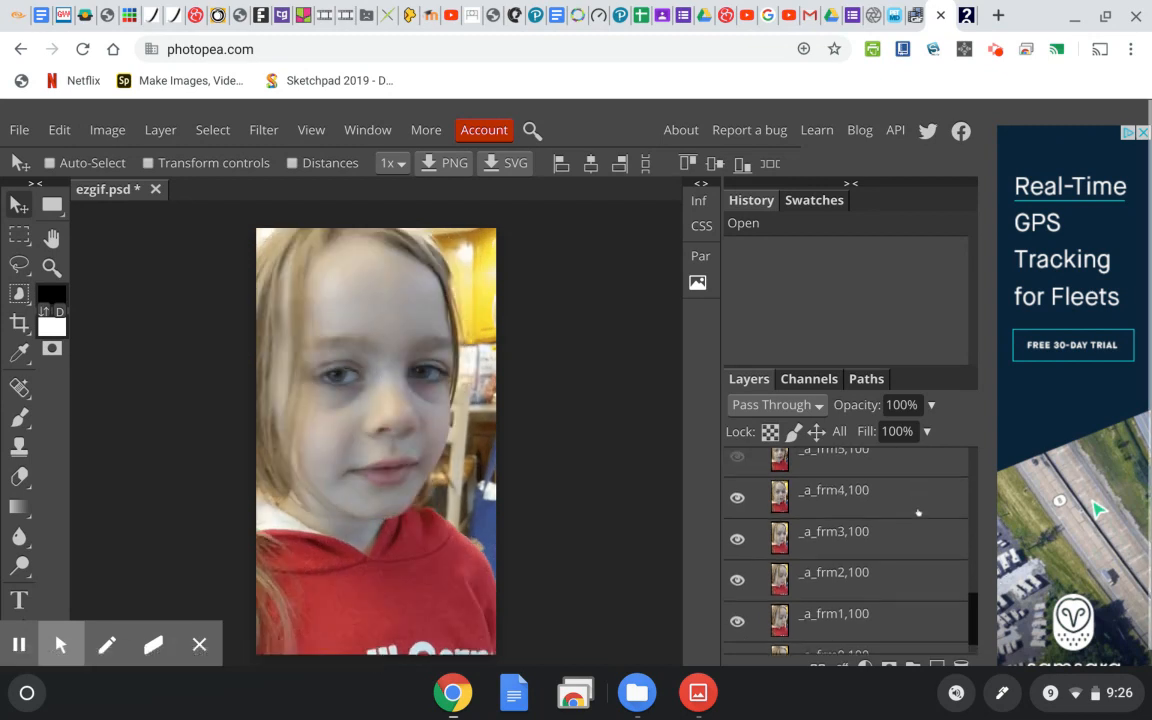
pyautogui.click(737, 597)
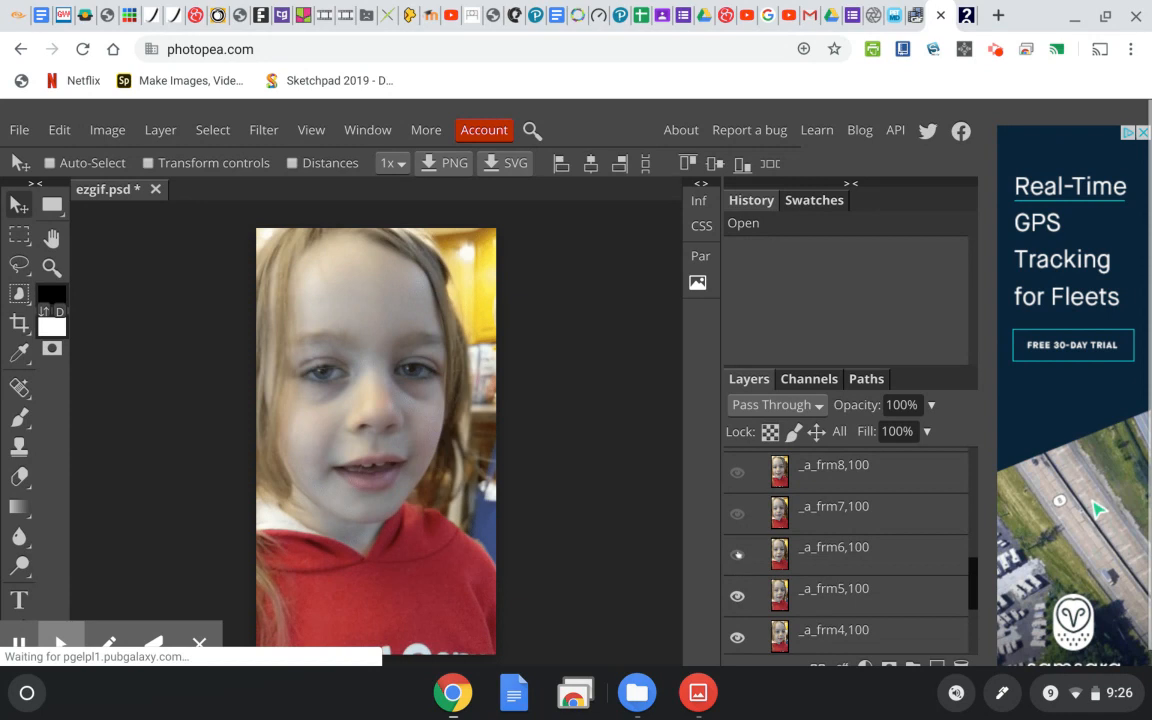
pyautogui.click(737, 555)
pyautogui.click(737, 513)
pyautogui.click(737, 474)
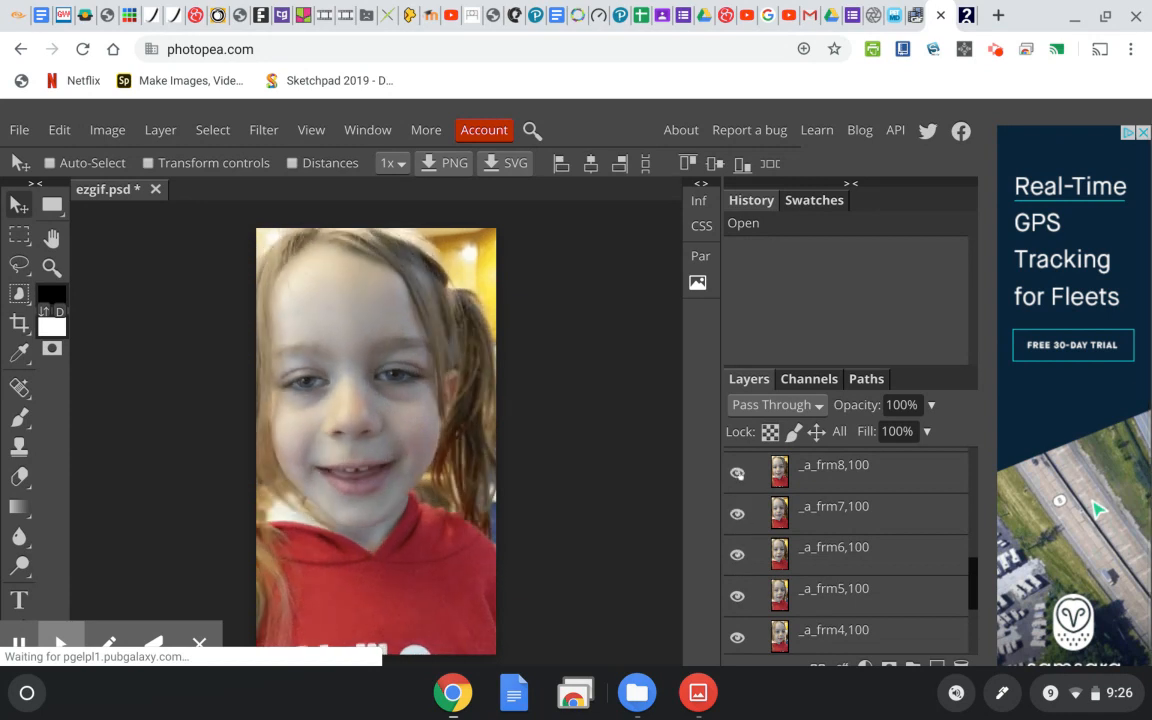
# Step: Make the remaining frame layers _a_frm9 through _a_frm18 visible one after another, working up the stack
pyautogui.scroll(4, 946, 538)
pyautogui.click(737, 591)
pyautogui.click(737, 551)
pyautogui.click(737, 511)
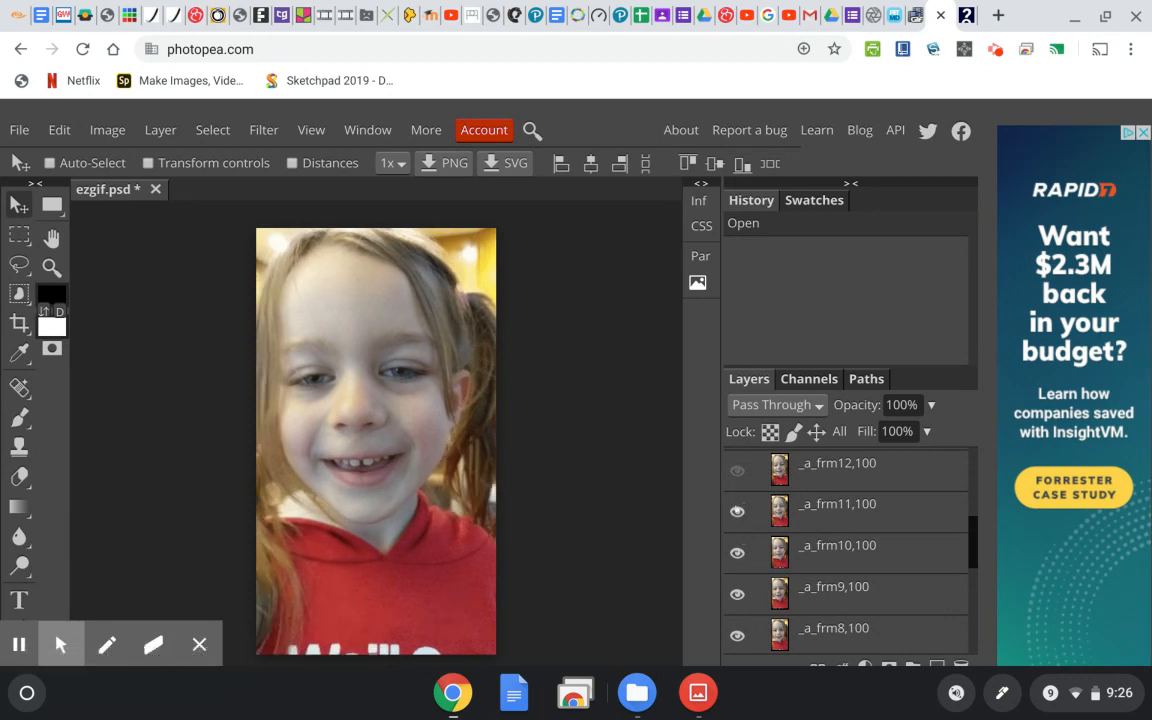
pyautogui.click(737, 478)
pyautogui.scroll(1, 905, 520)
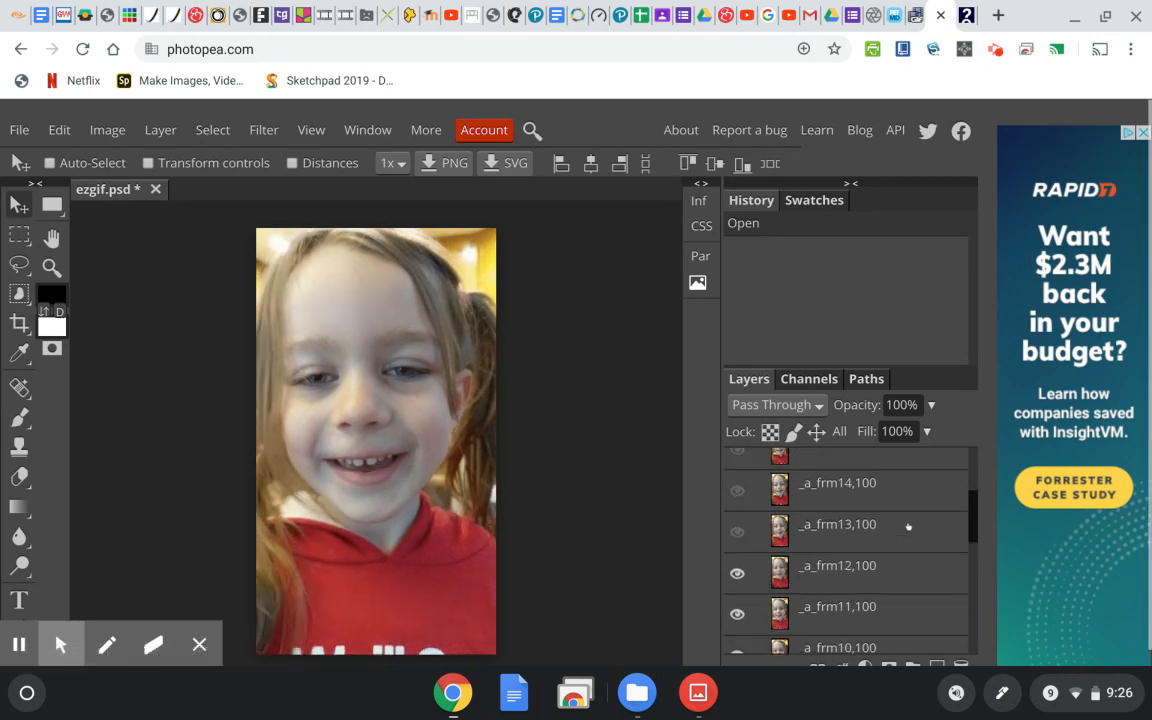
pyautogui.click(737, 531)
pyautogui.click(737, 490)
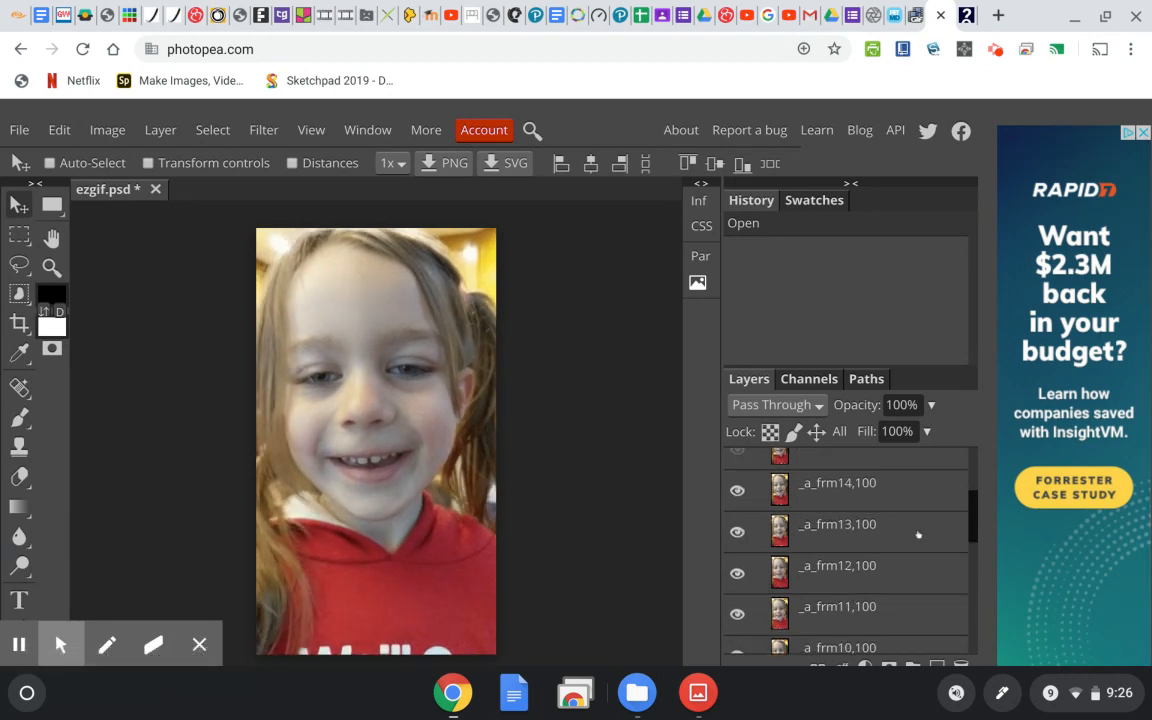
pyautogui.scroll(3, 806, 553)
pyautogui.click(737, 564)
pyautogui.click(737, 523)
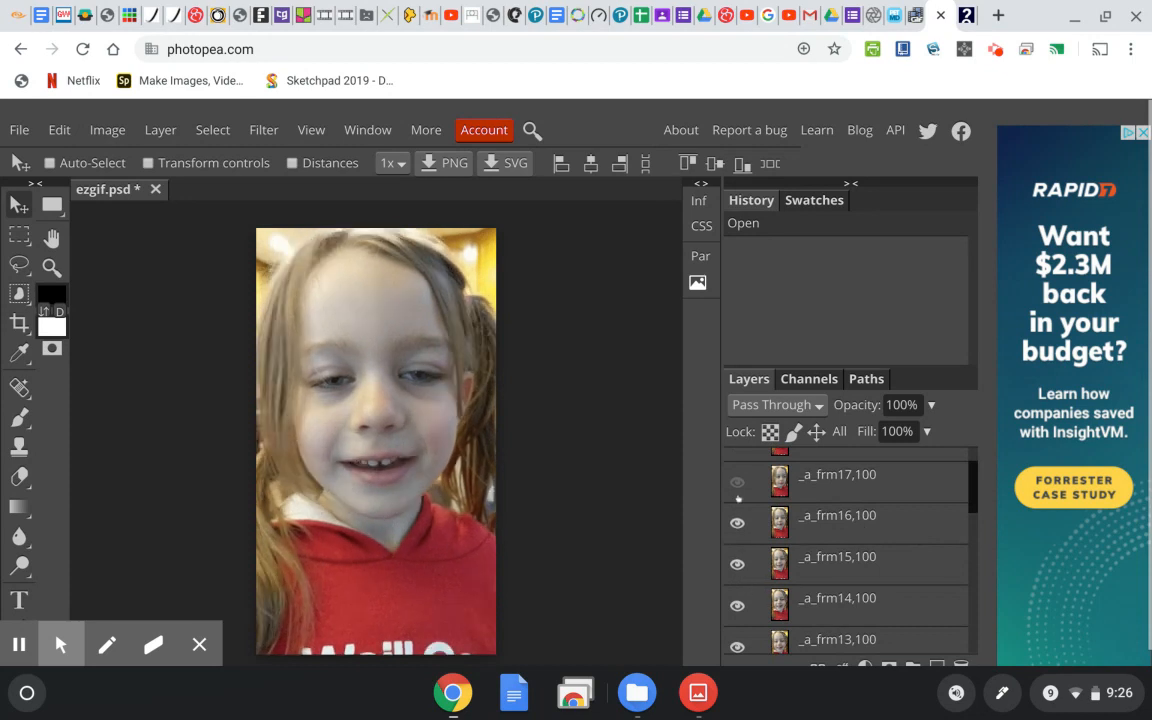
pyautogui.click(737, 482)
pyautogui.scroll(2, 905, 545)
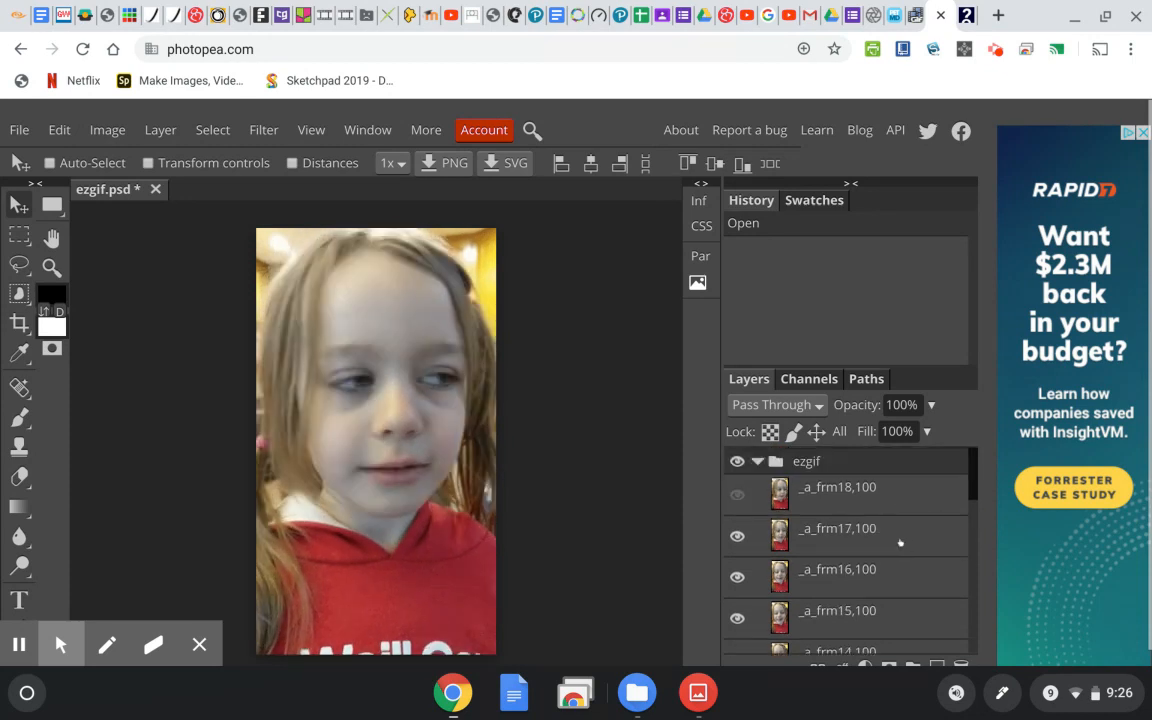
pyautogui.click(748, 497)
pyautogui.click(738, 495)
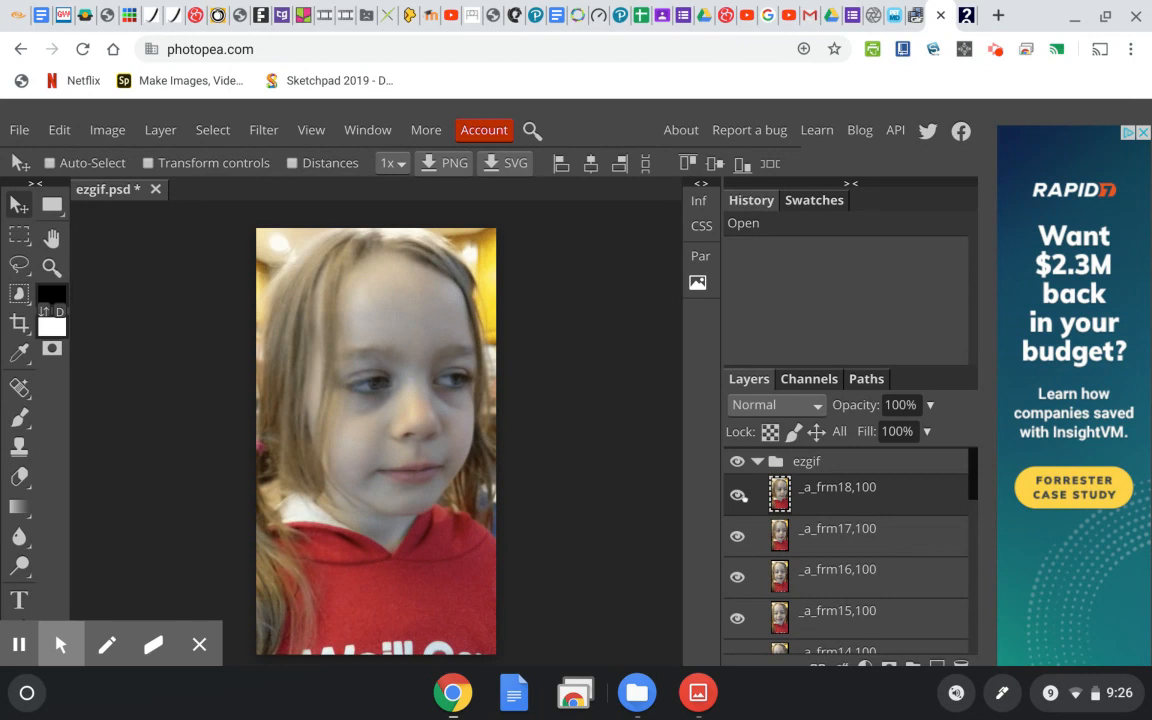
# Step: Hide the frame layers one by one from _a_frm18 down to _a_frm10
pyautogui.click(738, 495)
pyautogui.click(737, 536)
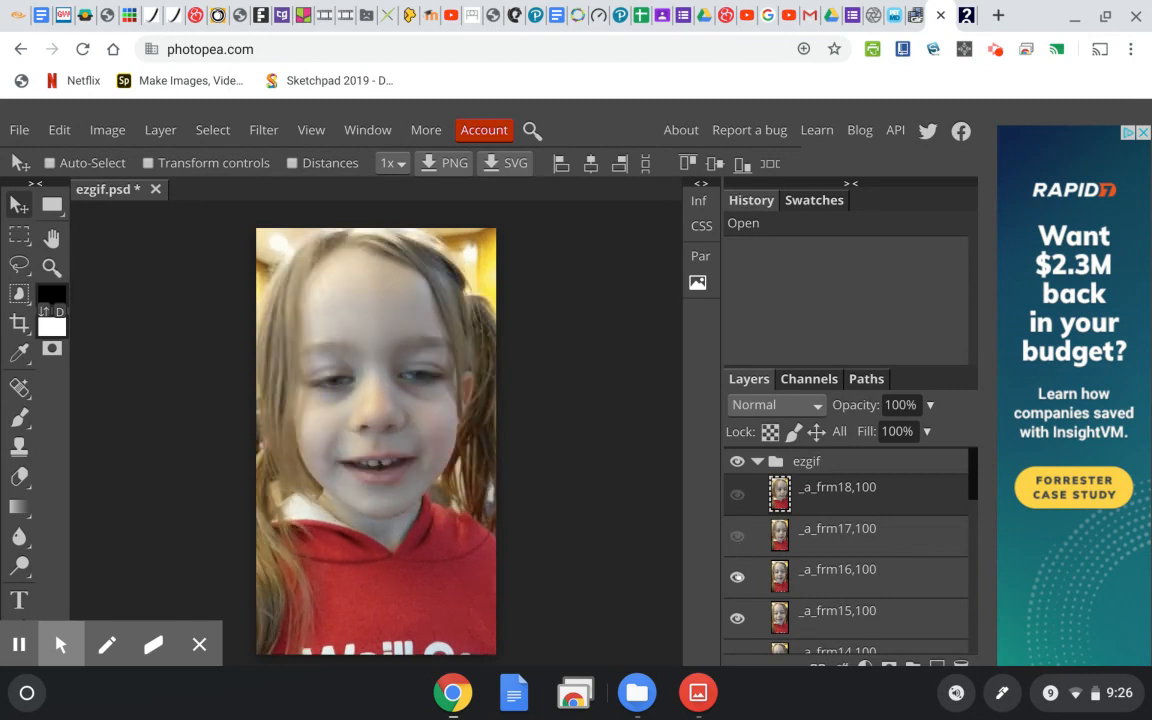
pyautogui.click(737, 577)
pyautogui.scroll(-2, 737, 577)
pyautogui.click(737, 527)
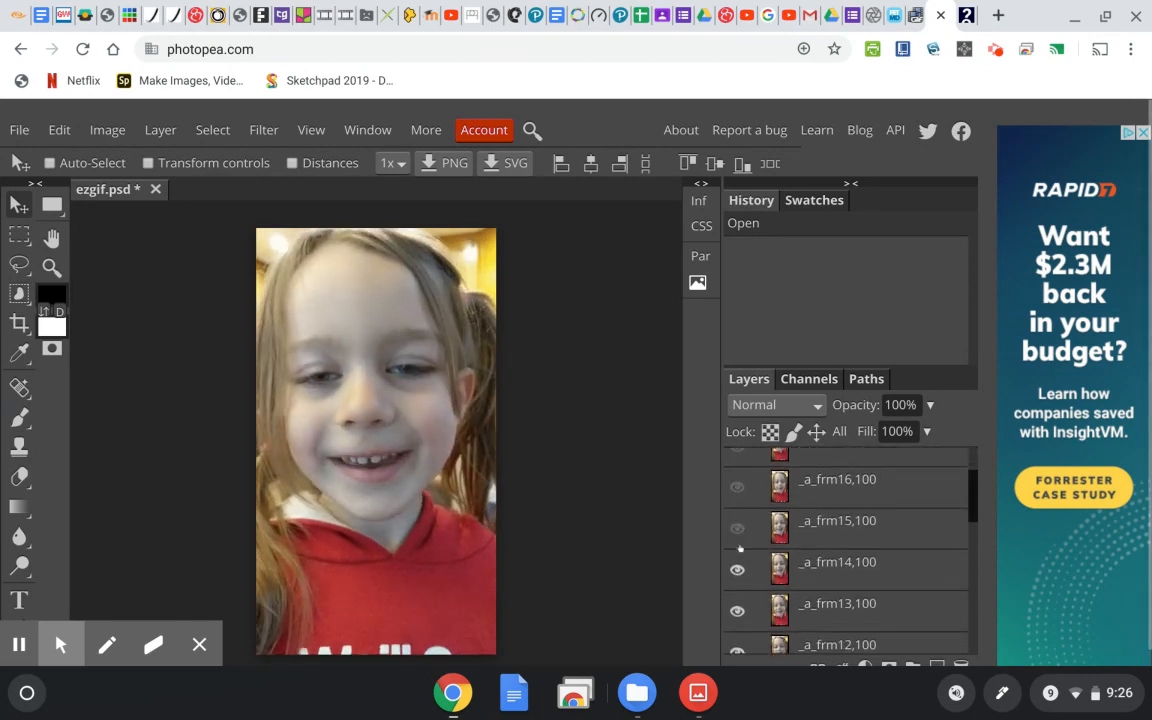
pyautogui.click(737, 571)
pyautogui.click(737, 612)
pyautogui.scroll(-3, 737, 542)
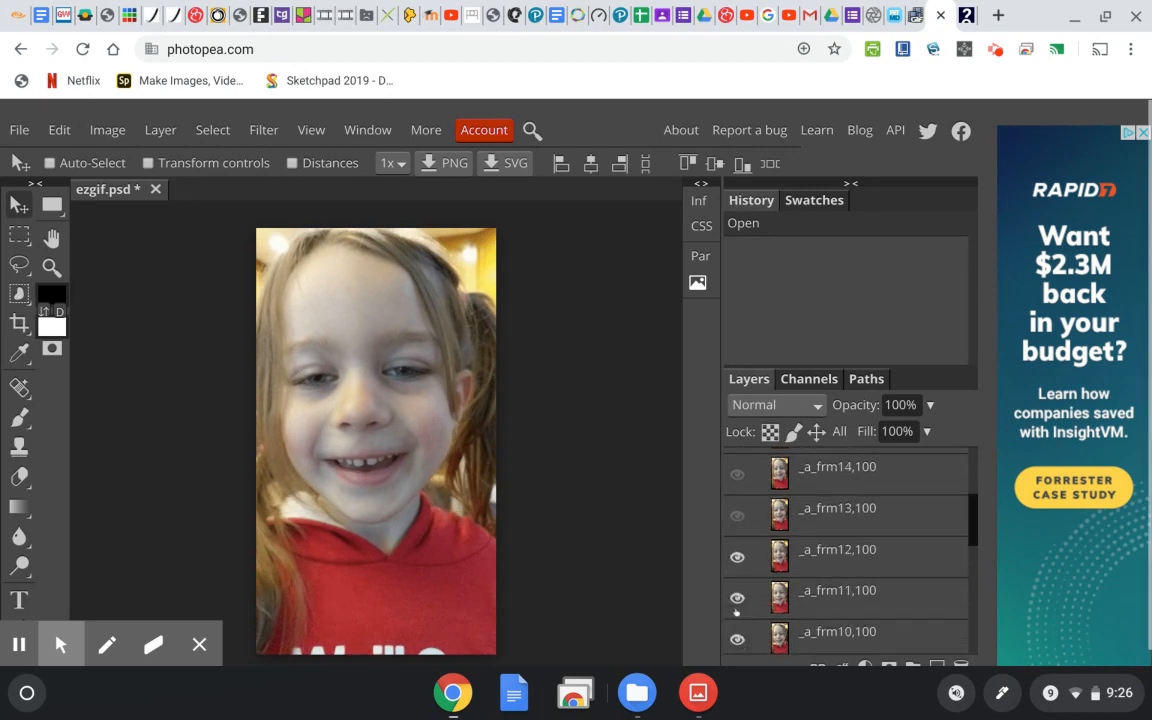
pyautogui.click(737, 542)
pyautogui.click(737, 584)
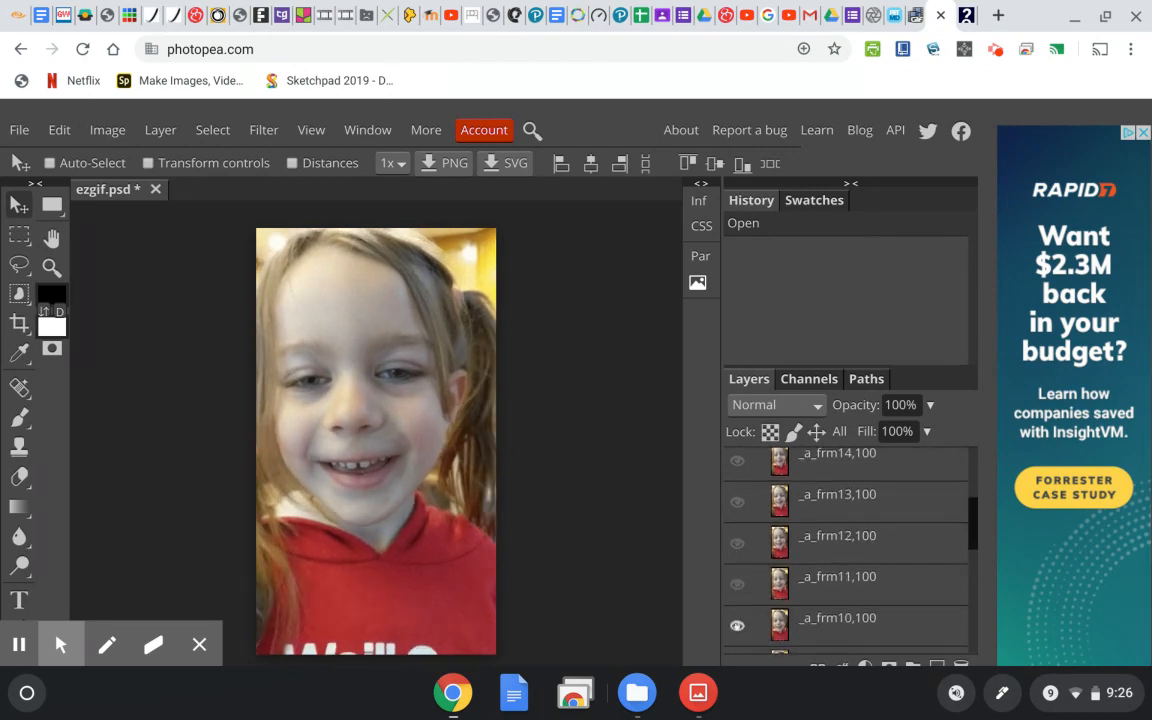
pyautogui.click(737, 626)
# Step: Hide the frame layers one by one from _a_frm9 down to _a_frm1, leaving only _a_frm0 visible
pyautogui.scroll(-3, 768, 526)
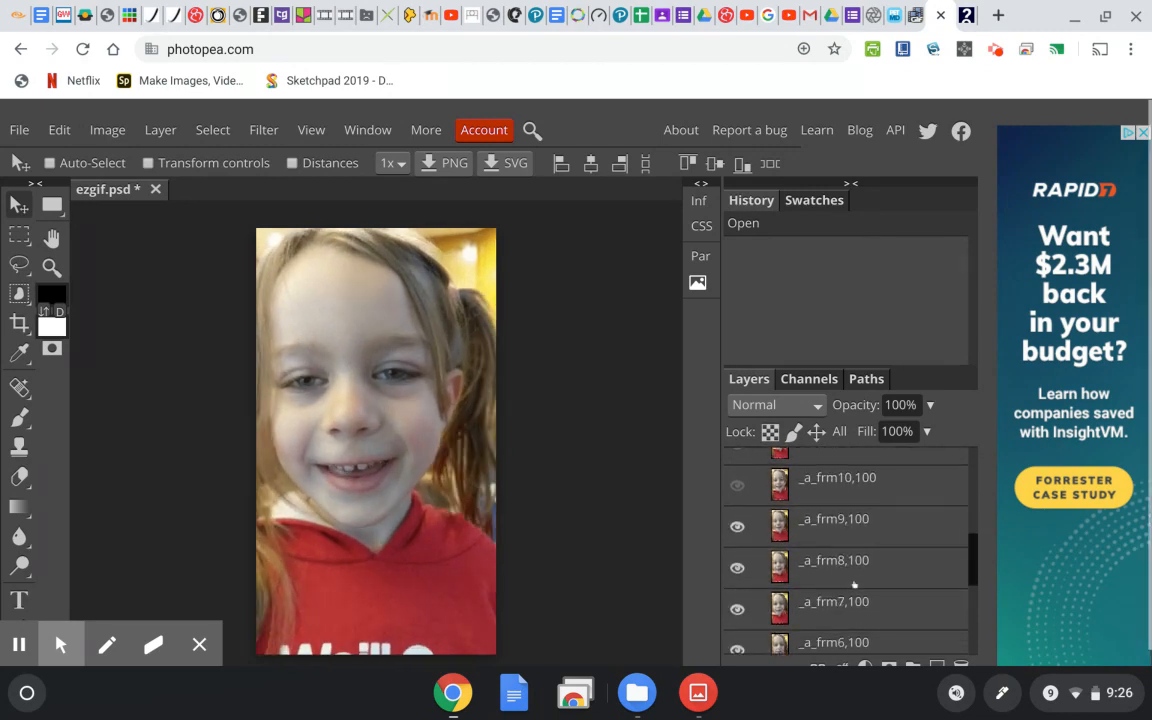
pyautogui.click(737, 527)
pyautogui.click(737, 568)
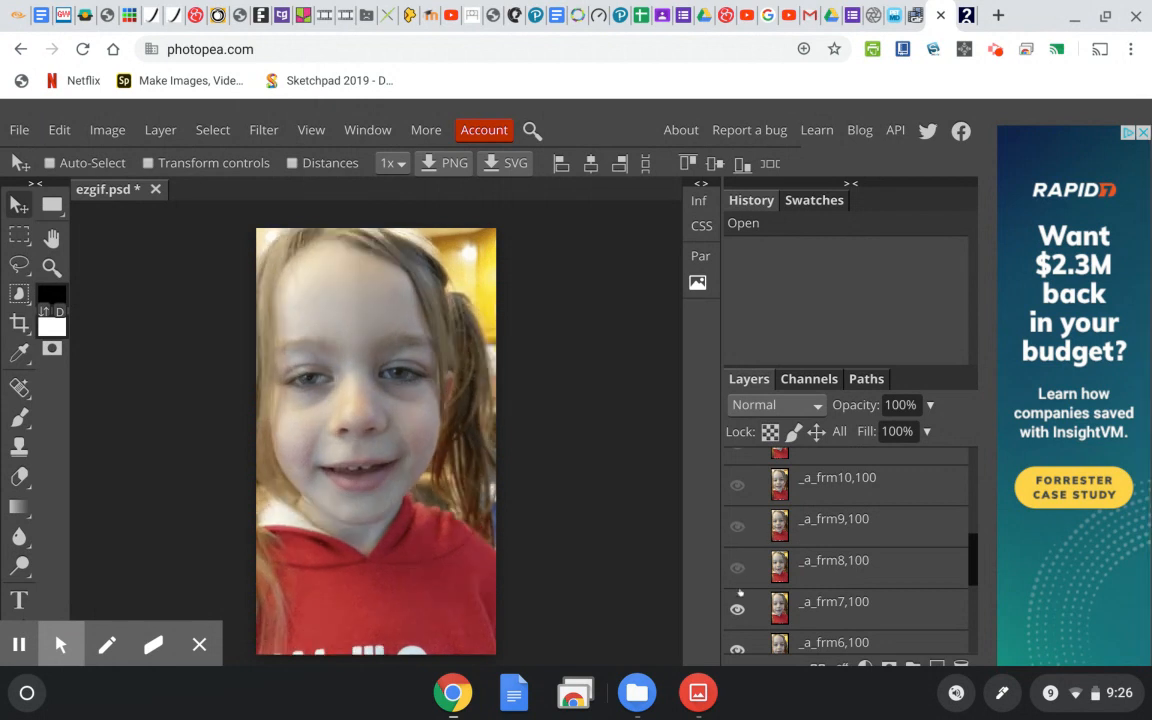
pyautogui.click(737, 609)
pyautogui.scroll(-3, 902, 568)
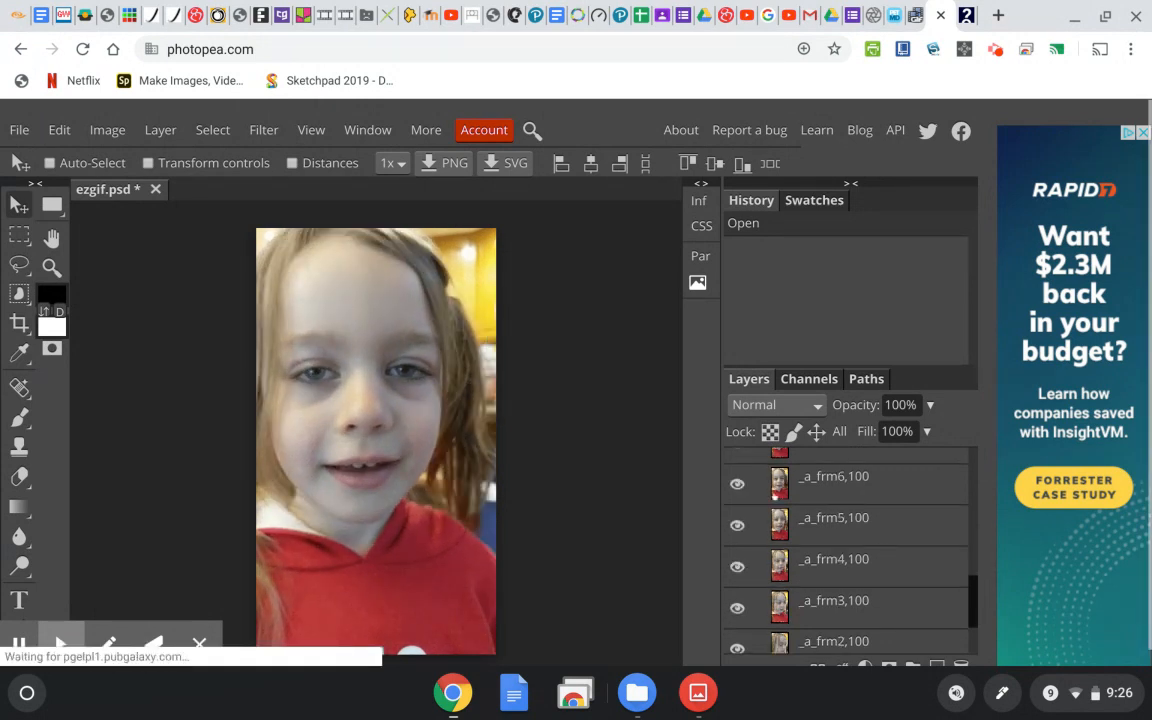
pyautogui.click(737, 484)
pyautogui.click(737, 526)
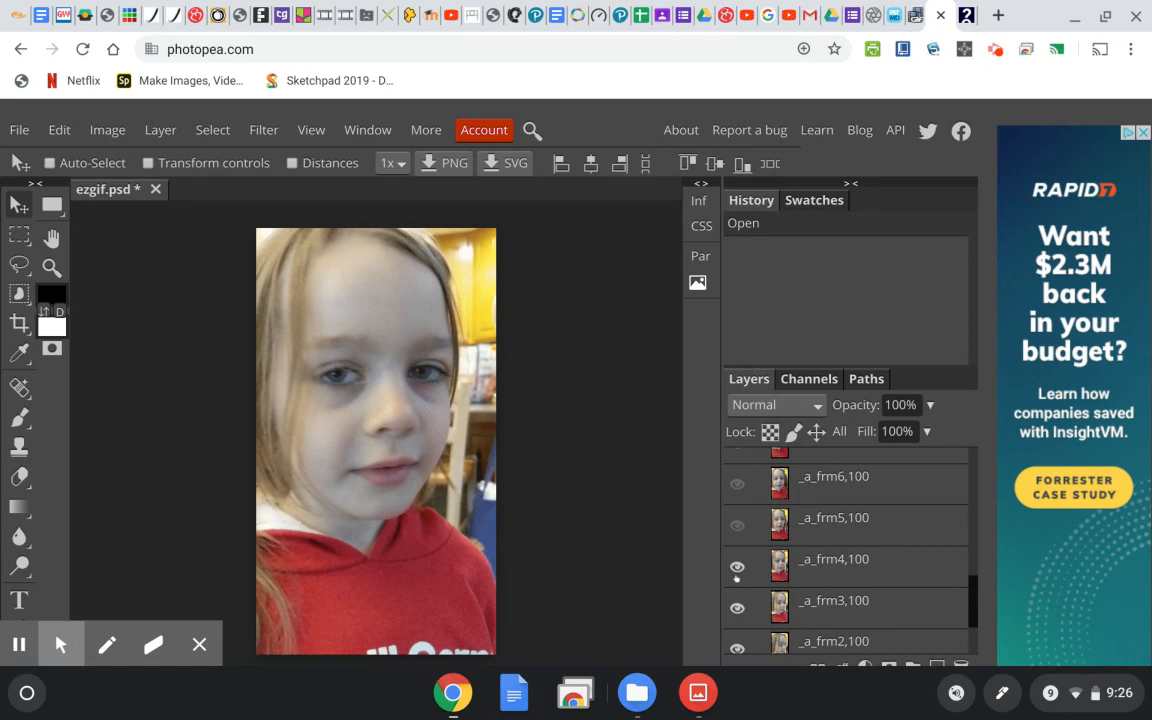
pyautogui.click(737, 568)
pyautogui.click(737, 609)
pyautogui.scroll(-3, 902, 548)
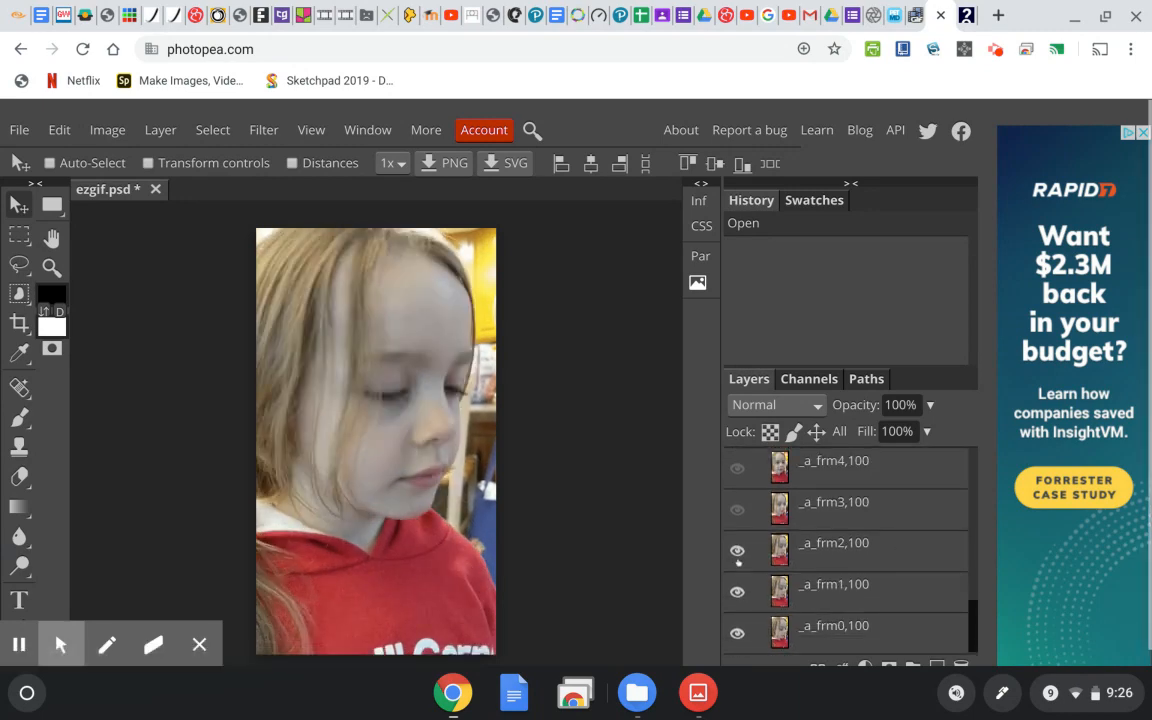
pyautogui.click(737, 550)
pyautogui.click(737, 590)
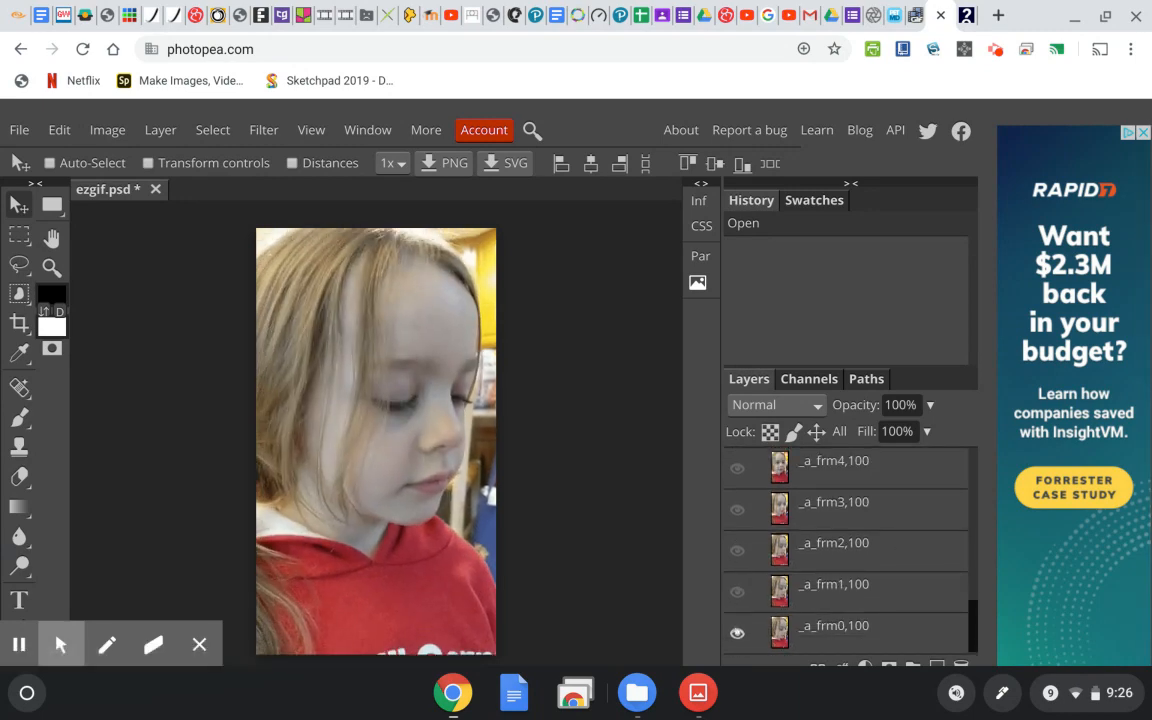
# Step: Switch the visible frame from _a_frm0 to _a_frm1 and back to _a_frm0
pyautogui.click(737, 632)
pyautogui.click(737, 592)
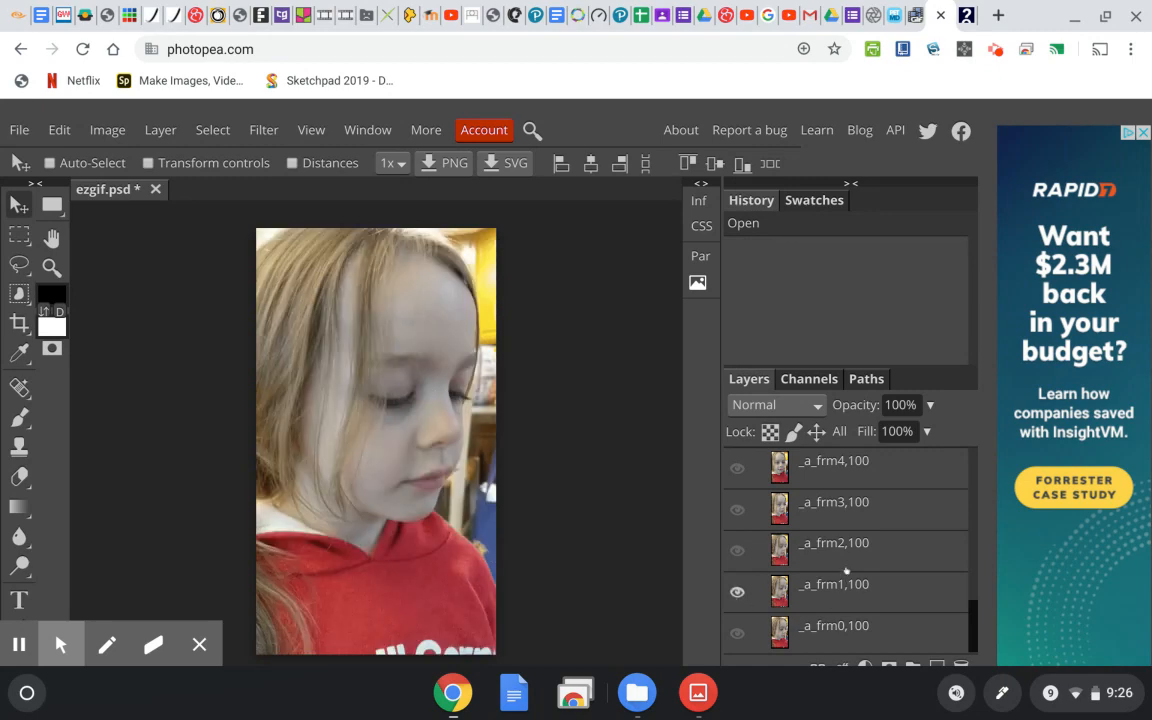
pyautogui.click(737, 592)
pyautogui.click(737, 632)
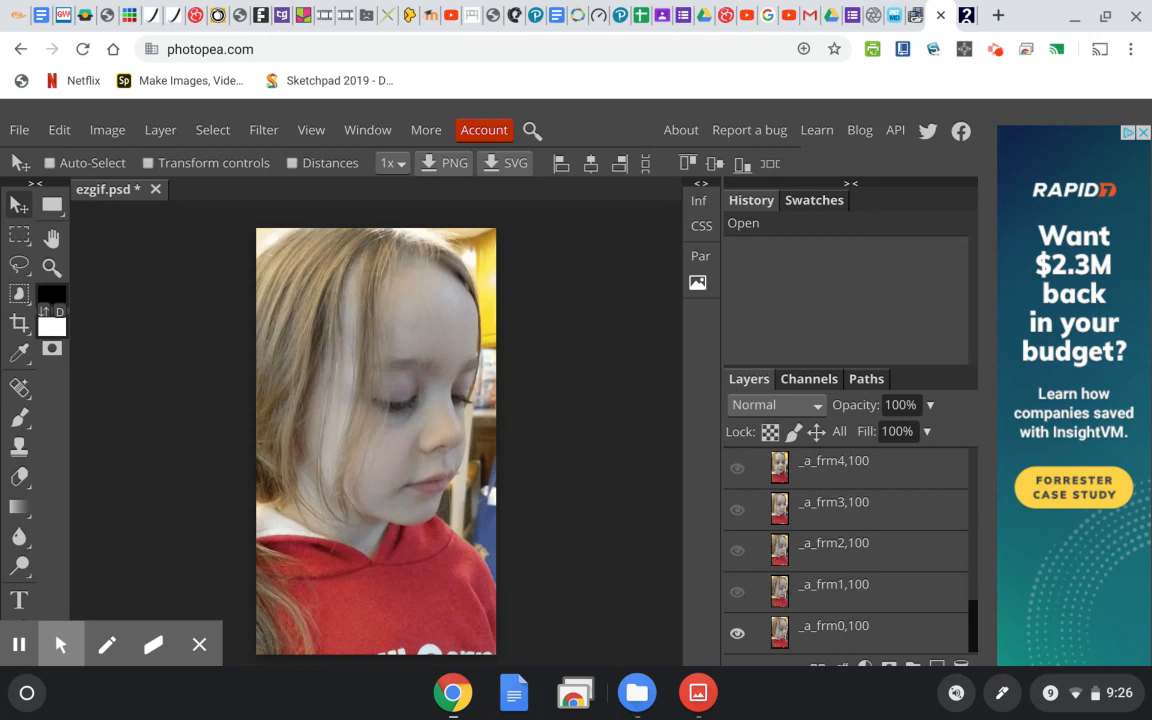
# Step: Add a new layer above the selected _a_frm18 frame and undo it
pyautogui.scroll(-1, 990, 530)
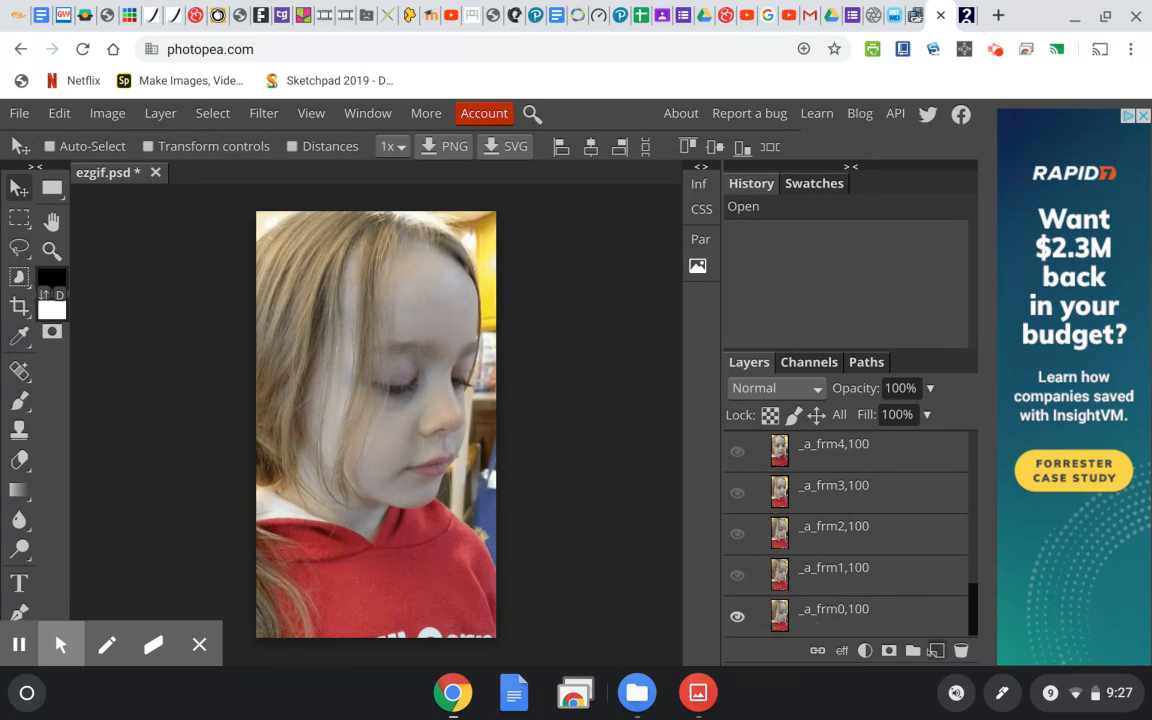
pyautogui.click(936, 651)
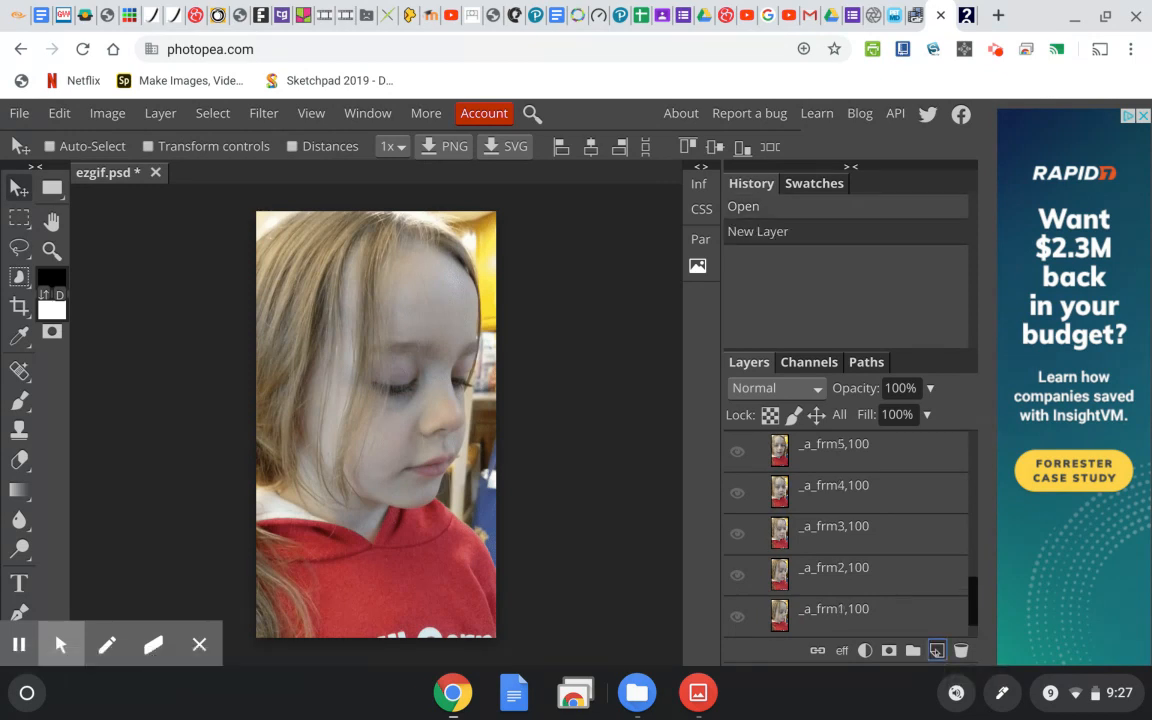
pyautogui.moveTo(972, 600); pyautogui.dragTo(972, 456)
pyautogui.hotkey('ctrl', 'z')
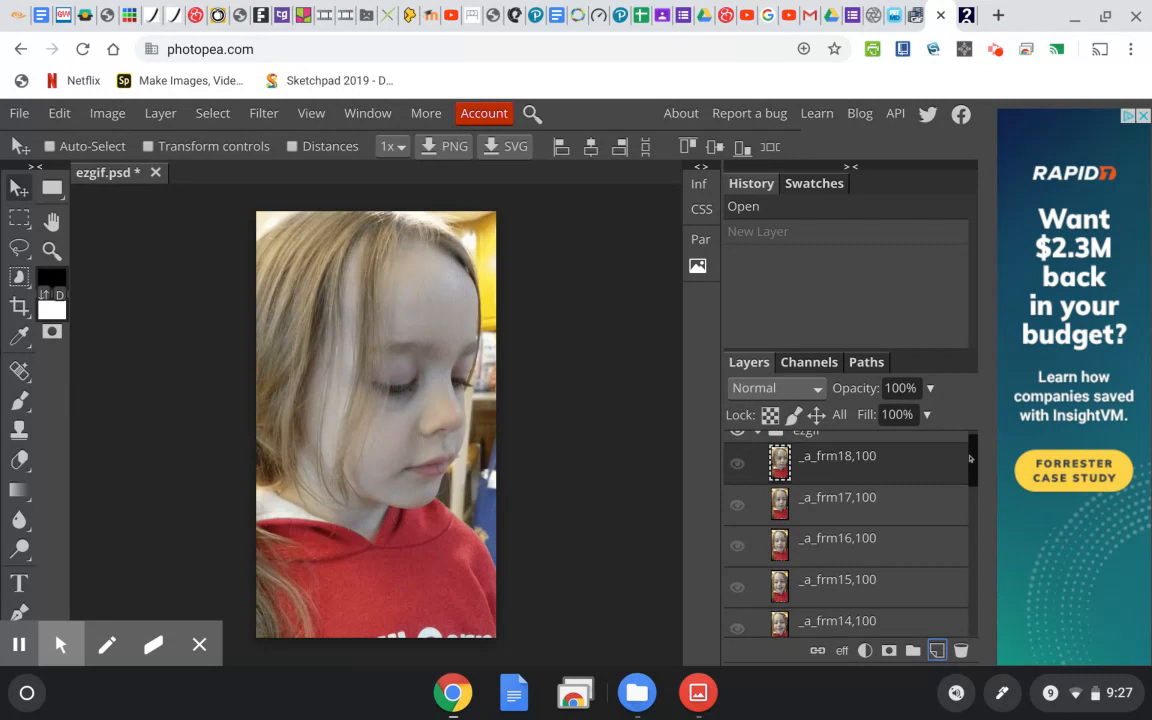
# Step: Add a new empty layer directly above the _a_frm0 frame layer
pyautogui.moveTo(969, 457); pyautogui.dragTo(972, 626)
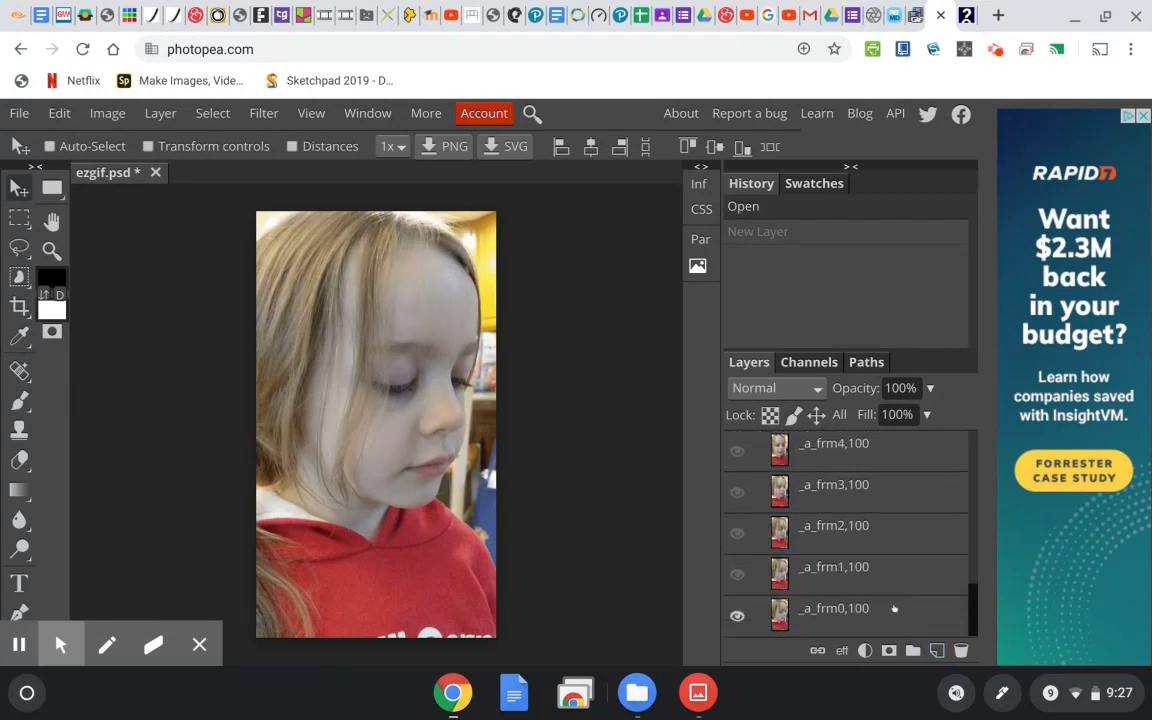
pyautogui.click(895, 609)
pyautogui.click(937, 651)
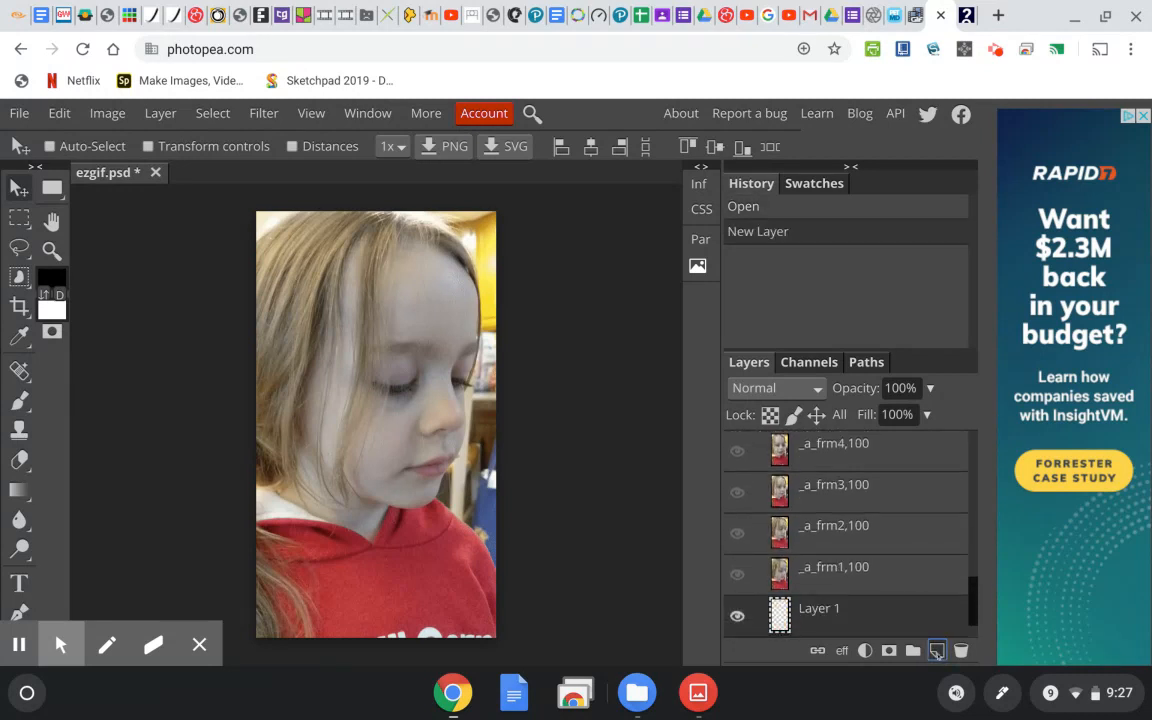
pyautogui.moveTo(969, 607); pyautogui.dragTo(973, 630)
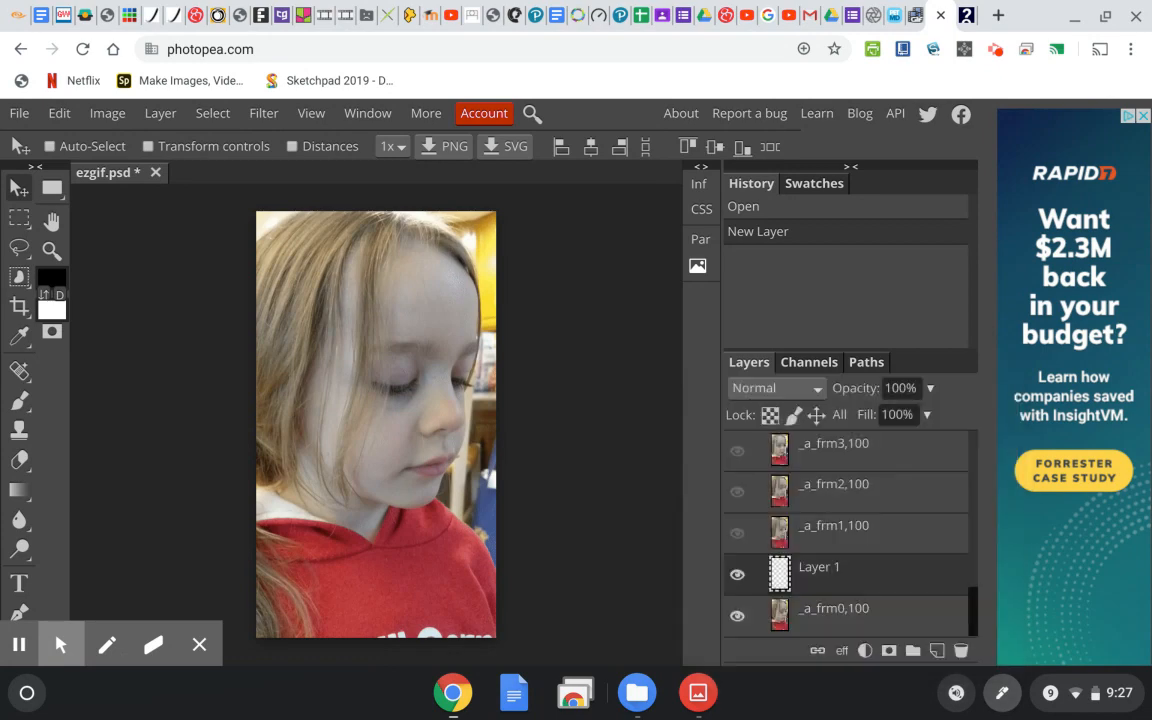
# Step: Choose the Brush tool and set its size to 6 px
pyautogui.click(19, 401)
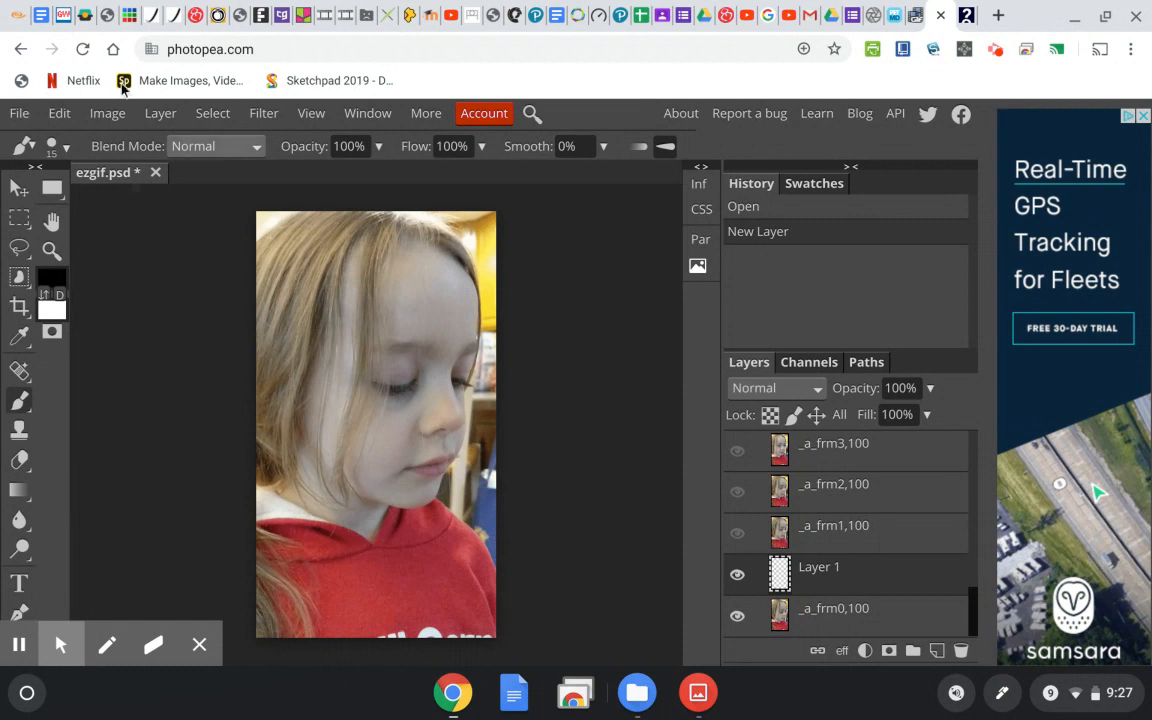
pyautogui.click(58, 147)
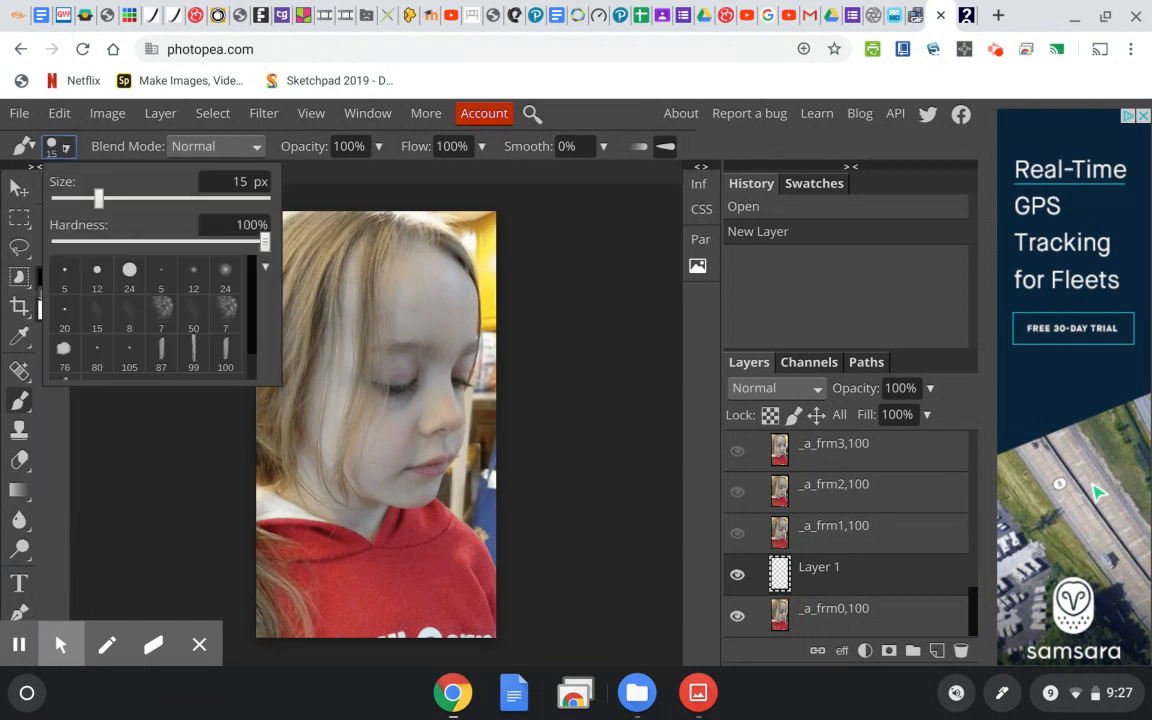
pyautogui.click(85, 198)
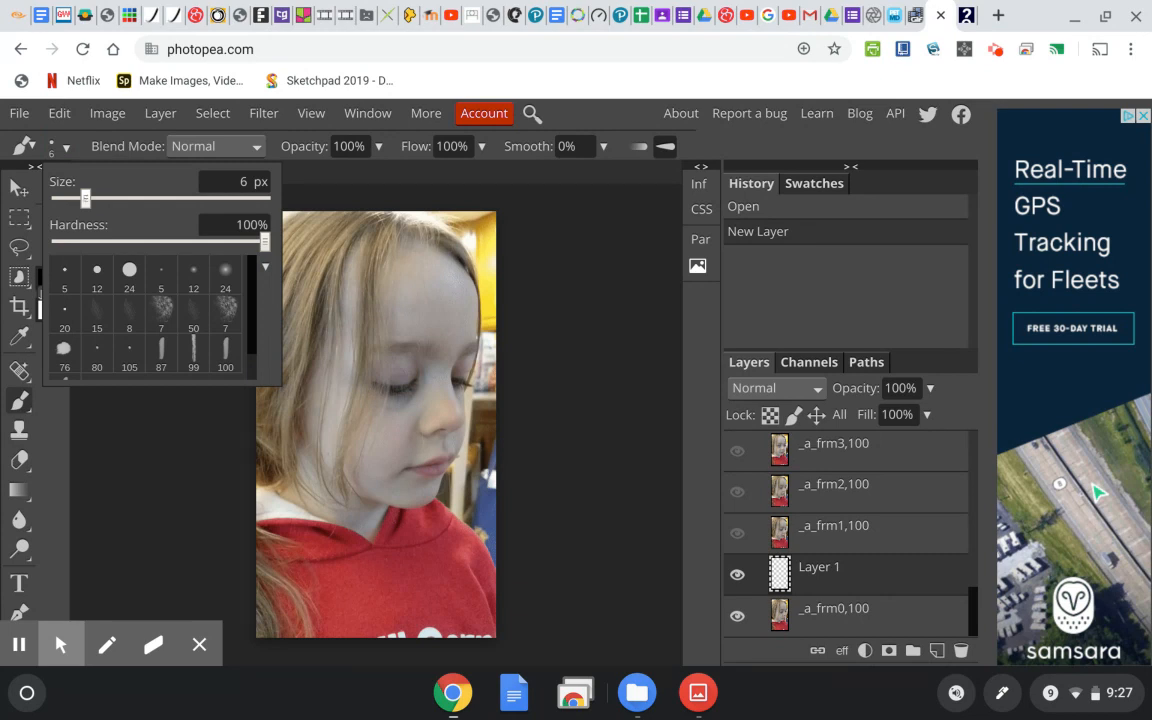
pyautogui.click(388, 271)
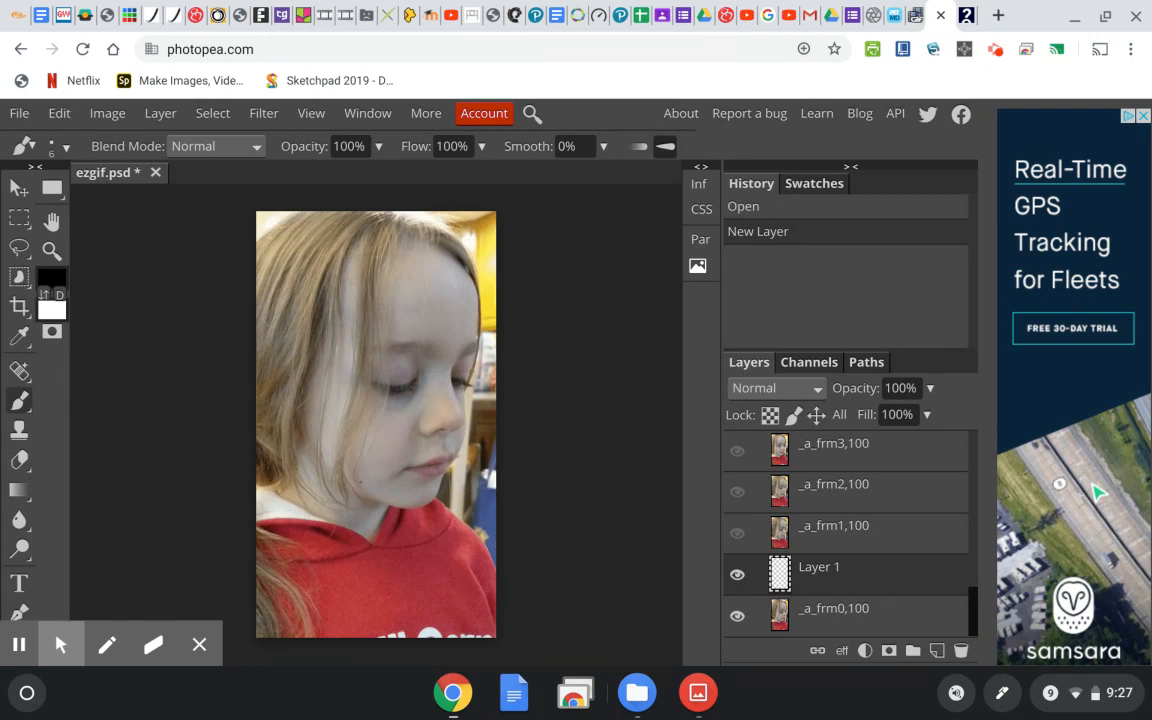
# Step: Paint black brush strokes on Layer 1 tracing the strands of the girl's hair from the crown to the neck
pyautogui.moveTo(399, 237)
pyautogui.mouseDown()
pyautogui.moveTo(380, 388)
pyautogui.moveTo(361, 475)
pyautogui.moveTo(350, 474)
pyautogui.moveTo(358, 306)
pyautogui.moveTo(386, 226)
pyautogui.moveTo(399, 233)
pyautogui.moveTo(378, 300)
pyautogui.moveTo(372, 430)
pyautogui.mouseUp()
pyautogui.moveTo(357, 238)
pyautogui.mouseDown()
pyautogui.moveTo(338, 330)
pyautogui.moveTo(336, 470)
pyautogui.moveTo(352, 505)
pyautogui.mouseUp()
pyautogui.moveTo(370, 232)
pyautogui.mouseDown()
pyautogui.moveTo(333, 281)
pyautogui.moveTo(314, 433)
pyautogui.moveTo(323, 470)
pyautogui.moveTo(348, 503)
pyautogui.mouseUp()
pyautogui.moveTo(370, 223)
pyautogui.mouseDown()
pyautogui.moveTo(321, 314)
pyautogui.moveTo(316, 489)
pyautogui.moveTo(302, 460)
pyautogui.moveTo(298, 356)
pyautogui.moveTo(322, 245)
pyautogui.moveTo(292, 335)
pyautogui.moveTo(285, 440)
pyautogui.moveTo(270, 365)
pyautogui.moveTo(263, 455)
pyautogui.moveTo(262, 390)
pyautogui.moveTo(305, 265)
pyautogui.moveTo(332, 238)
pyautogui.moveTo(266, 311)
pyautogui.moveTo(308, 228)
pyautogui.moveTo(261, 262)
pyautogui.moveTo(297, 221)
pyautogui.mouseUp()
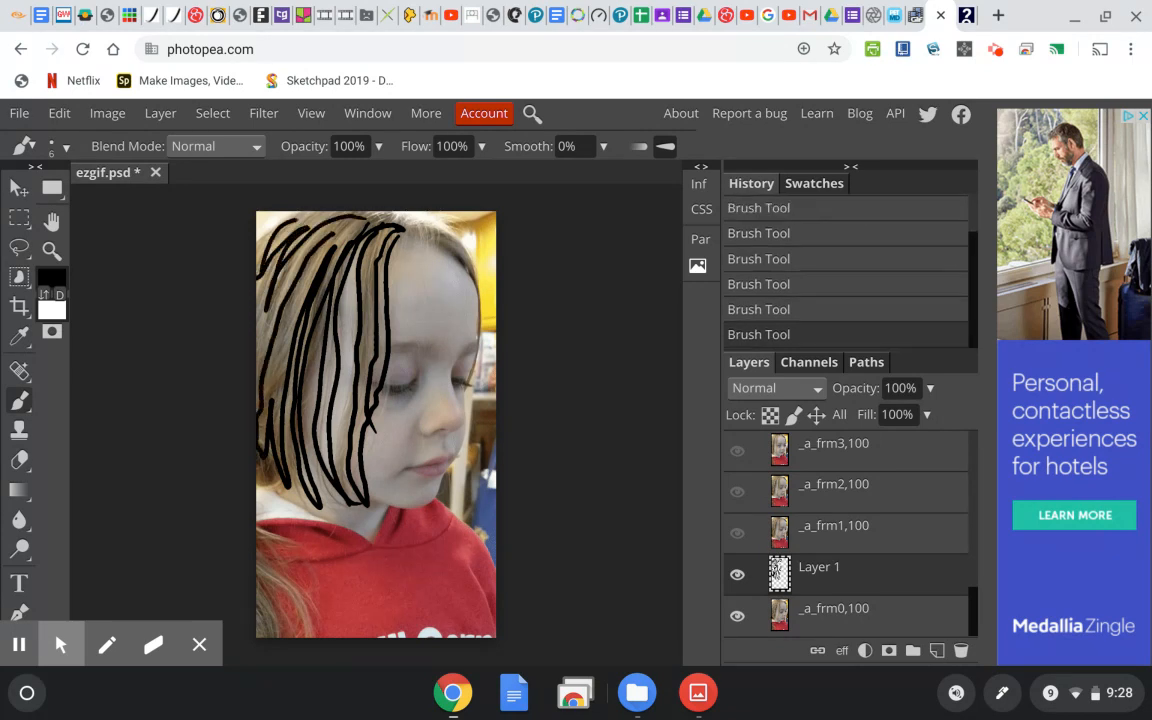
# Step: Paint black strokes on Layer 1 tracing the hair from the parting across the forehead and down the far side of the face
pyautogui.moveTo(421, 243)
pyautogui.mouseDown()
pyautogui.moveTo(465, 272)
pyautogui.moveTo(487, 318)
pyautogui.moveTo(468, 427)
pyautogui.mouseUp()
pyautogui.moveTo(417, 238)
pyautogui.mouseDown()
pyautogui.moveTo(471, 248)
pyautogui.moveTo(489, 340)
pyautogui.mouseUp()
pyautogui.moveTo(369, 212)
pyautogui.mouseDown()
pyautogui.moveTo(414, 216)
pyautogui.moveTo(434, 258)
pyautogui.mouseUp()
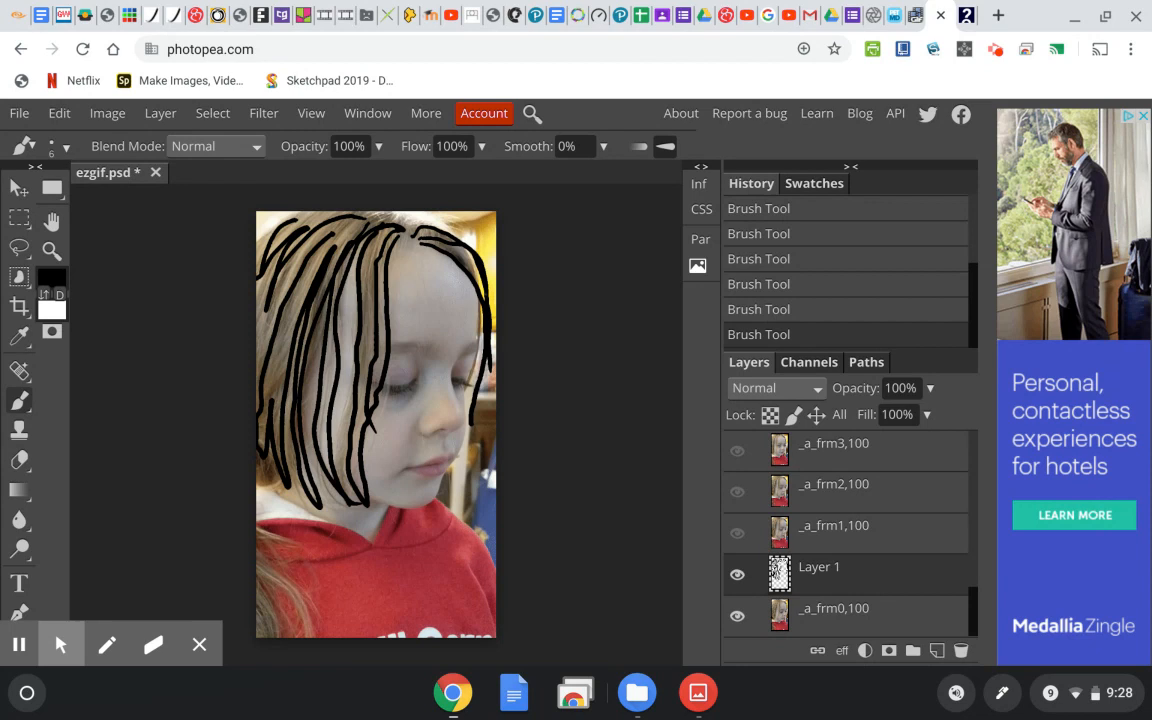
# Step: Trace the girl's eyebrows, closed eyes, nose and mouth in black brush strokes on Layer 1
pyautogui.moveTo(457, 348); pyautogui.dragTo(454, 360)
pyautogui.moveTo(459, 352); pyautogui.dragTo(467, 348)
pyautogui.rightClick(462, 366)
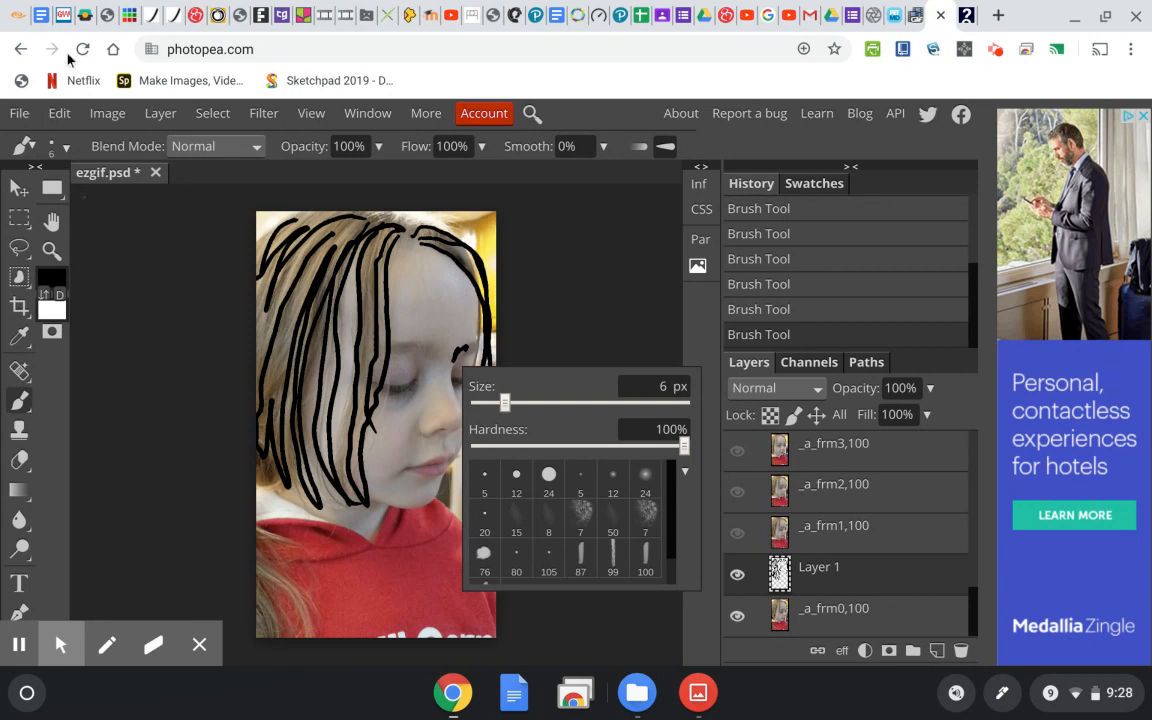
pyautogui.click(605, 283)
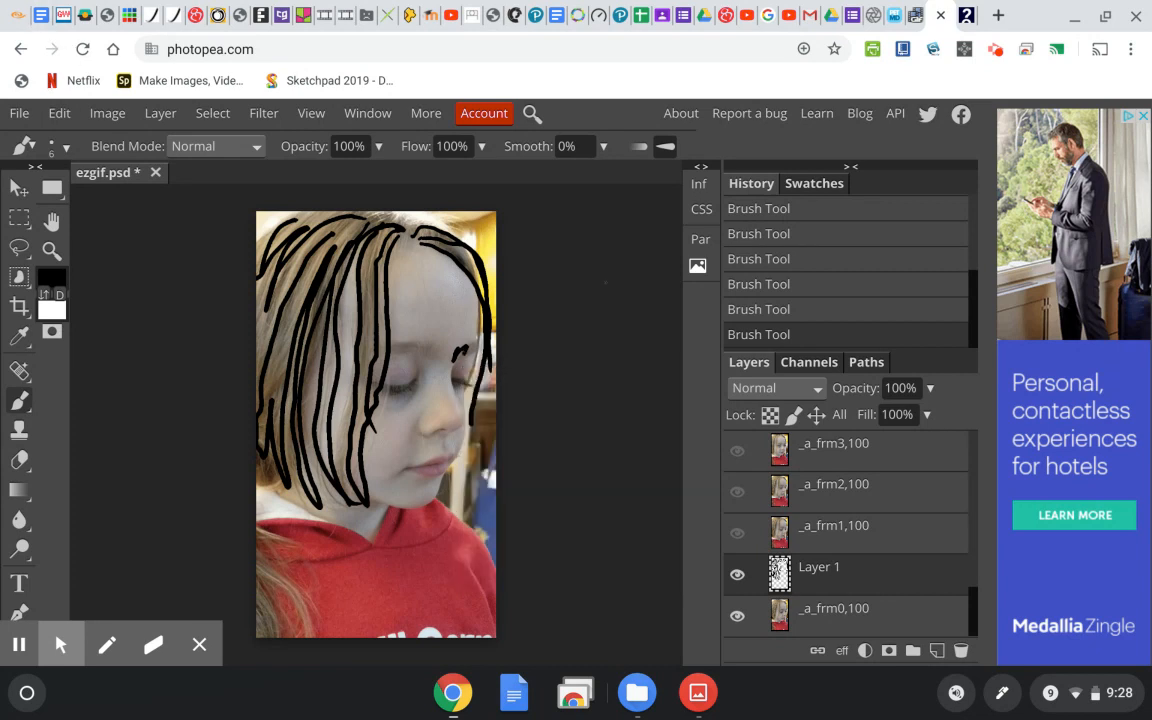
pyautogui.moveTo(431, 355); pyautogui.dragTo(399, 342)
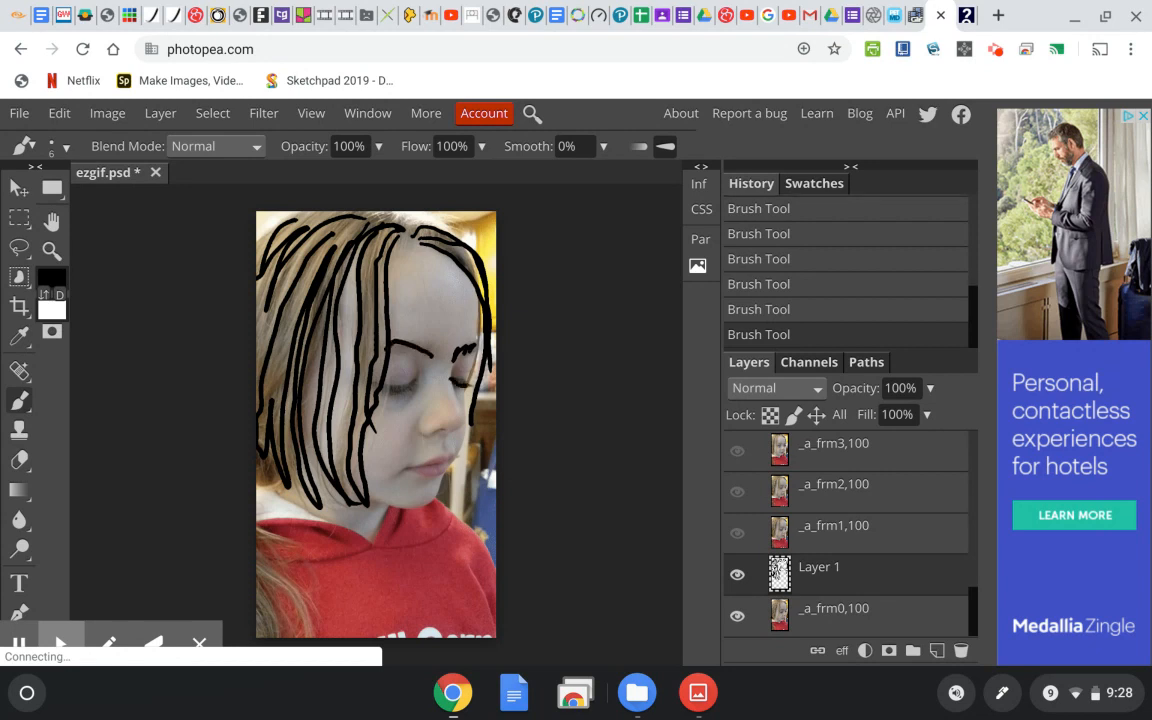
pyautogui.moveTo(418, 373)
pyautogui.mouseDown()
pyautogui.moveTo(375, 382)
pyautogui.moveTo(451, 388)
pyautogui.moveTo(452, 430)
pyautogui.moveTo(399, 471)
pyautogui.moveTo(439, 459)
pyautogui.moveTo(412, 467)
pyautogui.mouseUp()
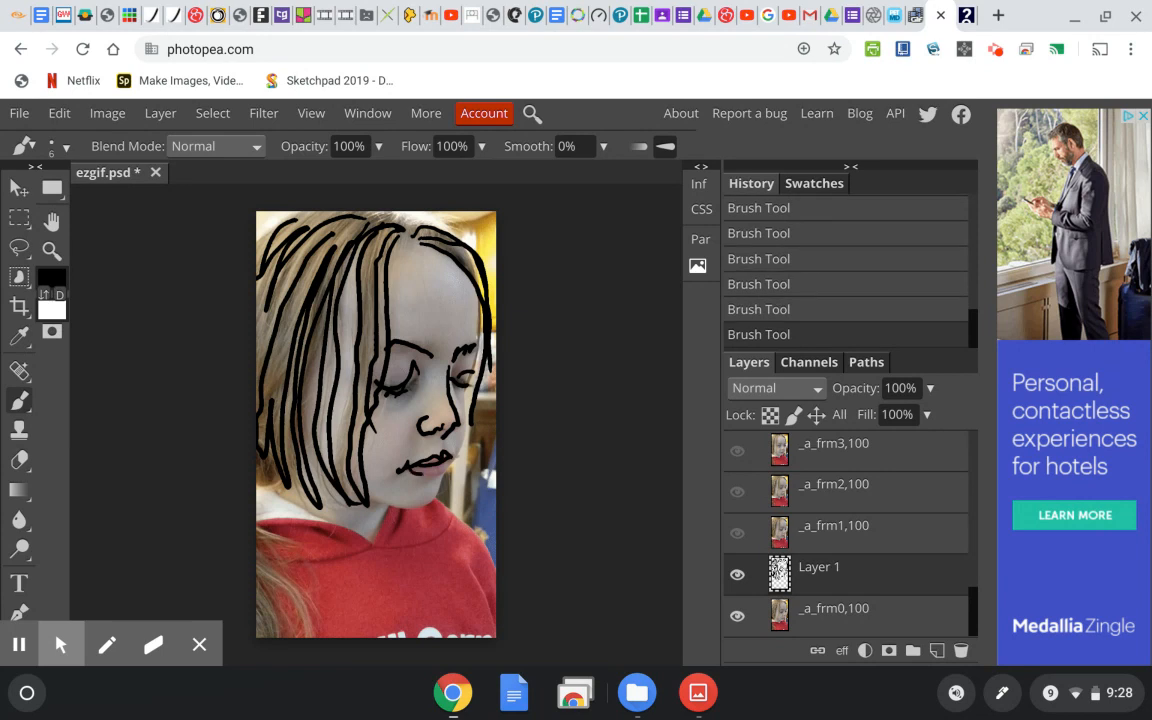
# Step: Trace the jawline, neck, hoodie collar and shoulder lines in black on Layer 1
pyautogui.moveTo(474, 356)
pyautogui.mouseDown()
pyautogui.moveTo(467, 451)
pyautogui.moveTo(424, 506)
pyautogui.moveTo(349, 506)
pyautogui.moveTo(375, 530)
pyautogui.moveTo(367, 537)
pyautogui.moveTo(269, 489)
pyautogui.mouseUp()
pyautogui.moveTo(371, 537)
pyautogui.mouseDown()
pyautogui.moveTo(258, 516)
pyautogui.moveTo(262, 532)
pyautogui.moveTo(370, 543)
pyautogui.mouseUp()
pyautogui.moveTo(286, 558); pyautogui.dragTo(352, 550)
pyautogui.moveTo(324, 492)
pyautogui.mouseDown()
pyautogui.moveTo(385, 482)
pyautogui.moveTo(407, 458)
pyautogui.moveTo(386, 446)
pyautogui.moveTo(352, 477)
pyautogui.mouseUp()
pyautogui.moveTo(403, 515); pyautogui.dragTo(388, 541)
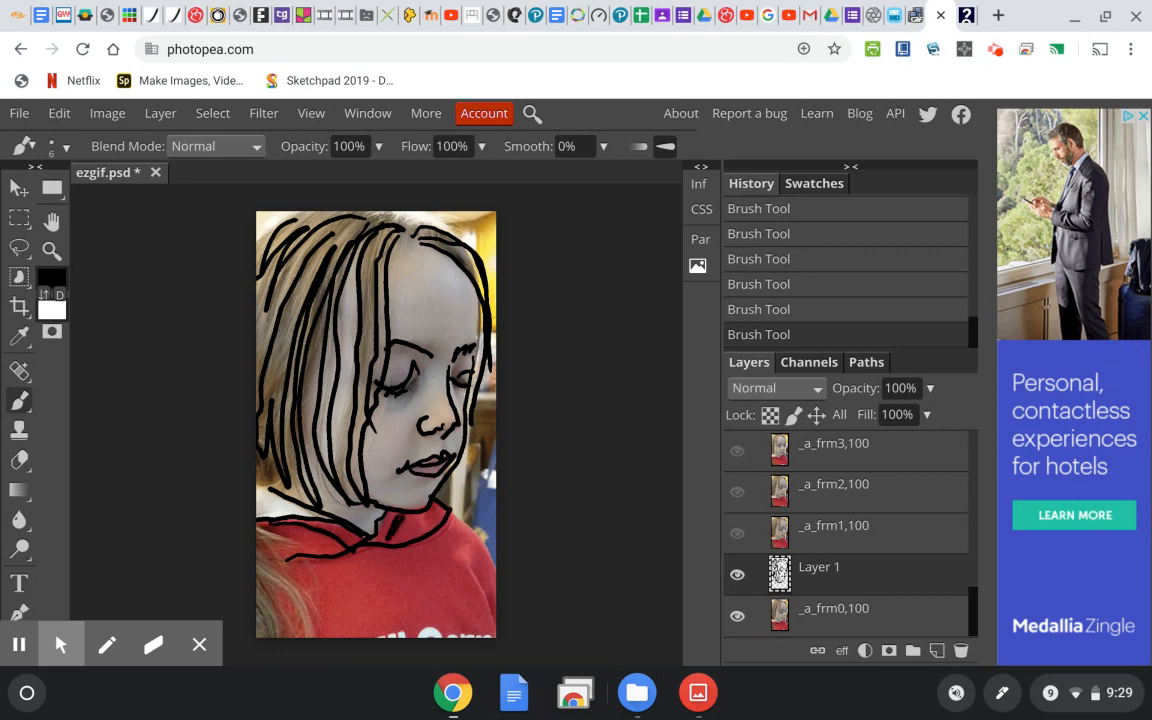
pyautogui.moveTo(448, 506); pyautogui.dragTo(494, 578)
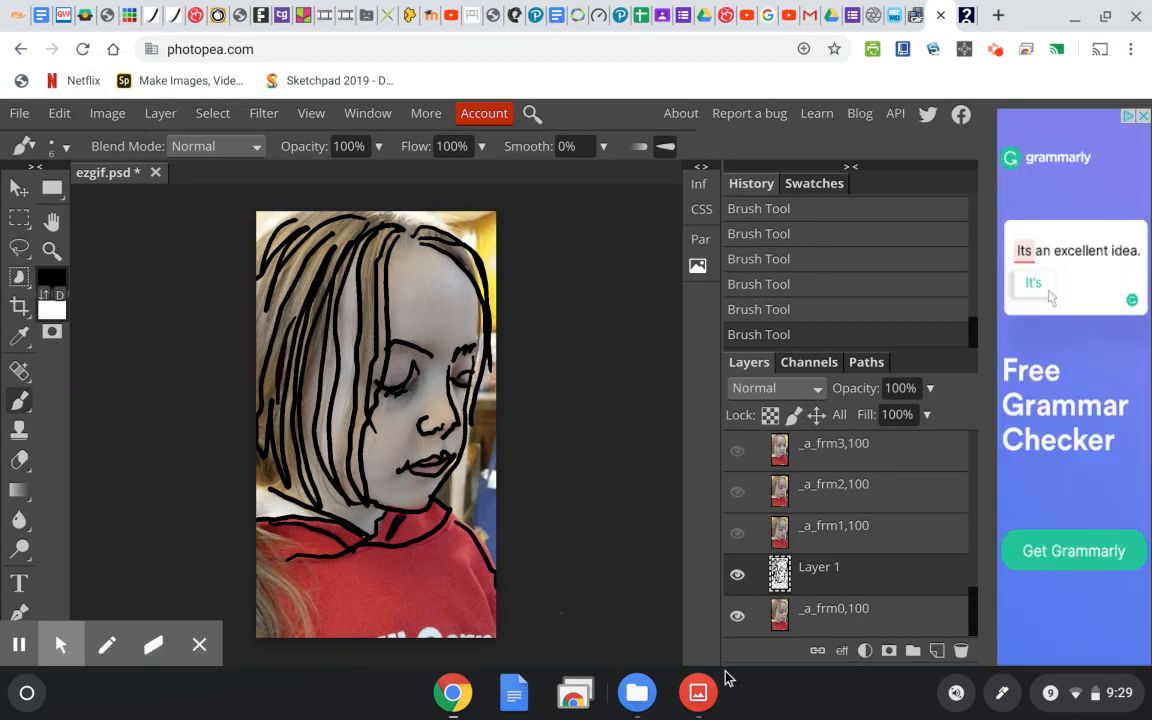
# Step: Hide the _a_frm0 frame layer and add a new empty layer directly above it, beneath the line drawing
pyautogui.click(737, 616)
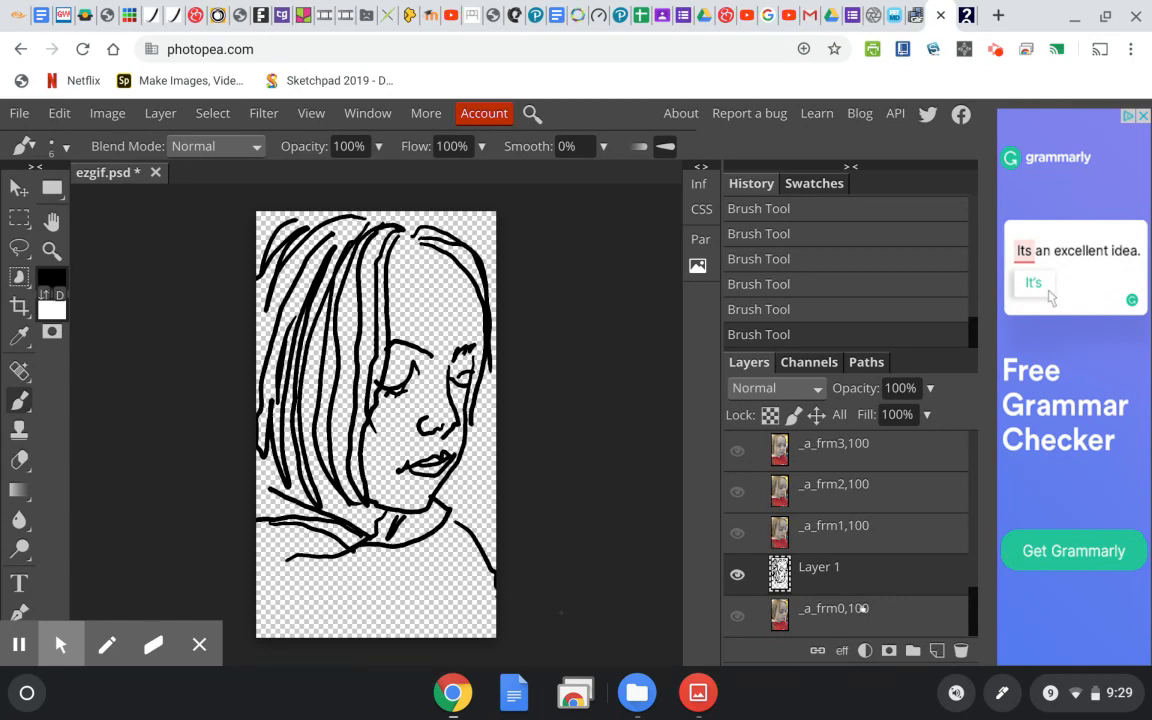
pyautogui.click(864, 609)
pyautogui.click(937, 650)
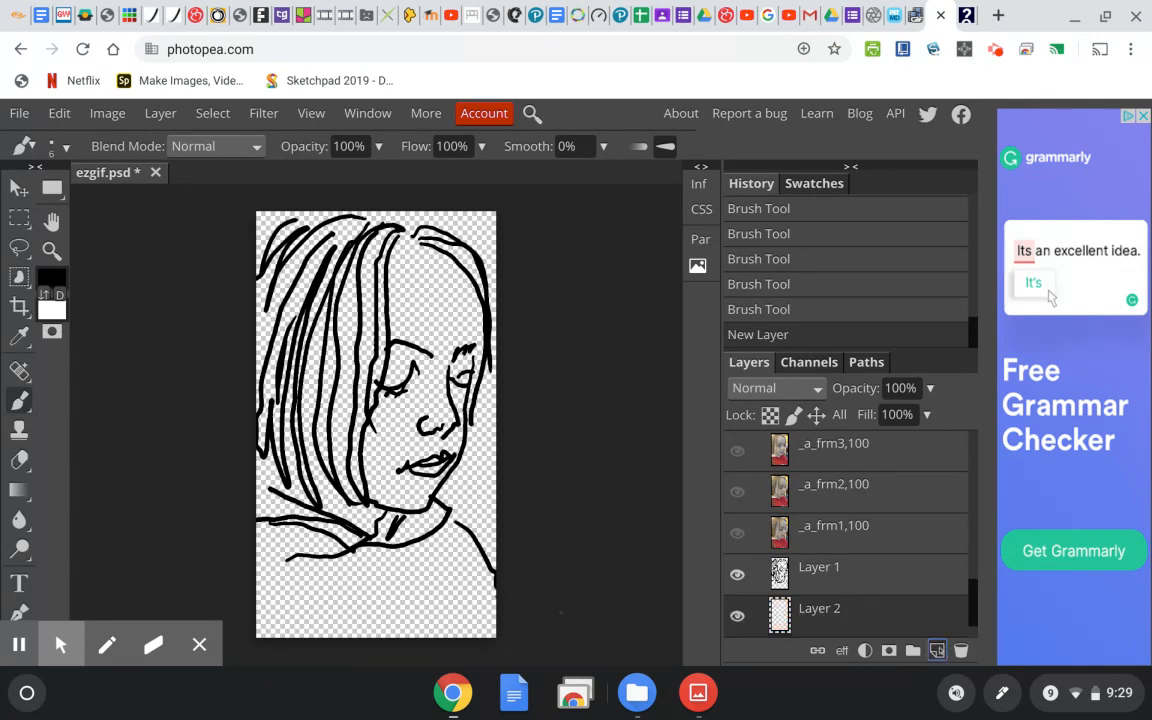
pyautogui.scroll(3, 976, 578)
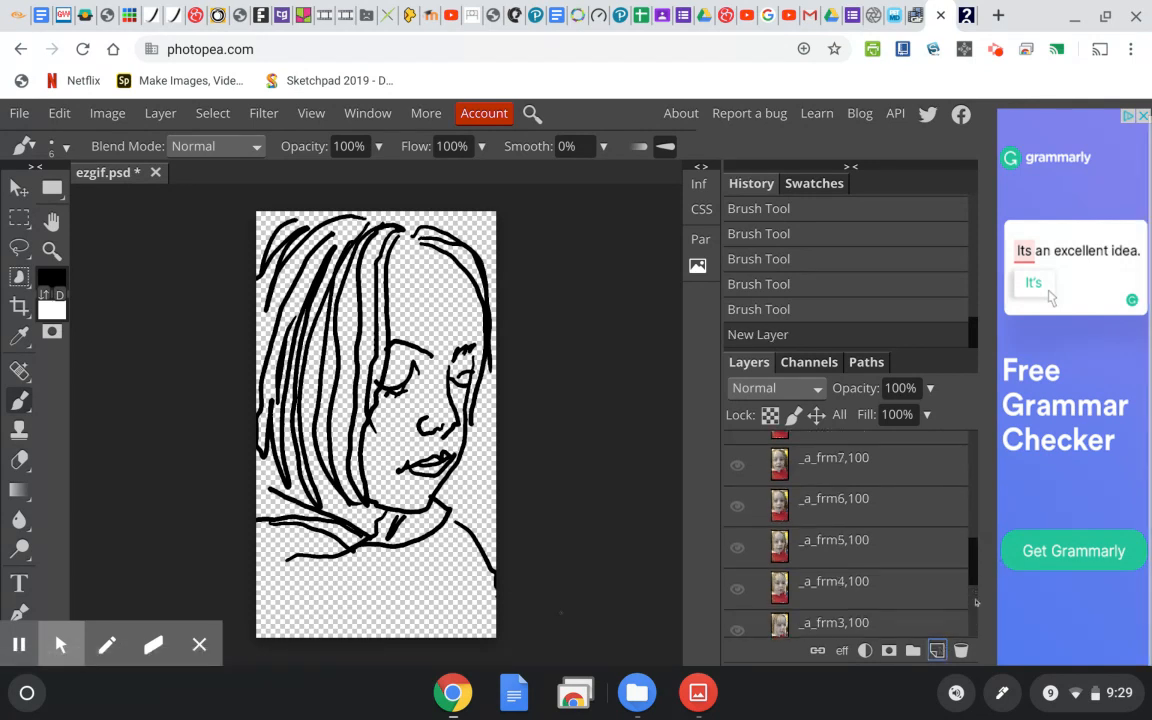
pyautogui.scroll(-3, 976, 578)
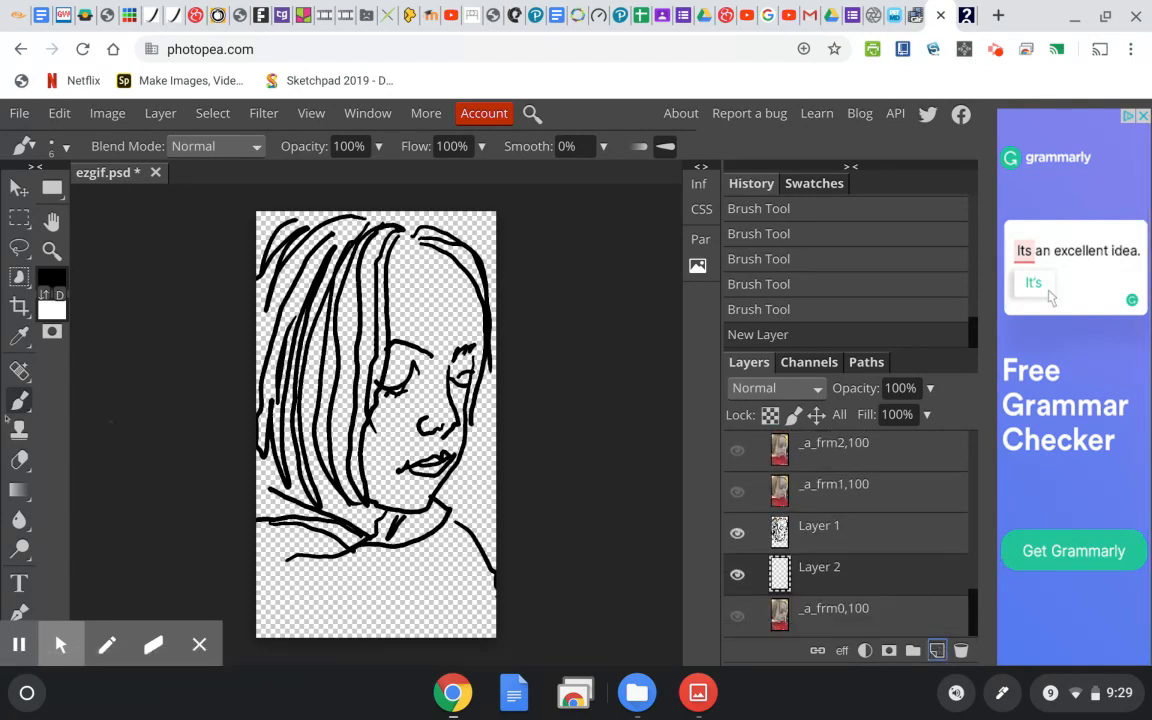
# Step: Set the brush size to 80 px at 100% hardness
pyautogui.click(62, 146)
pyautogui.moveTo(151, 202); pyautogui.dragTo(218, 200)
pyautogui.click(114, 198)
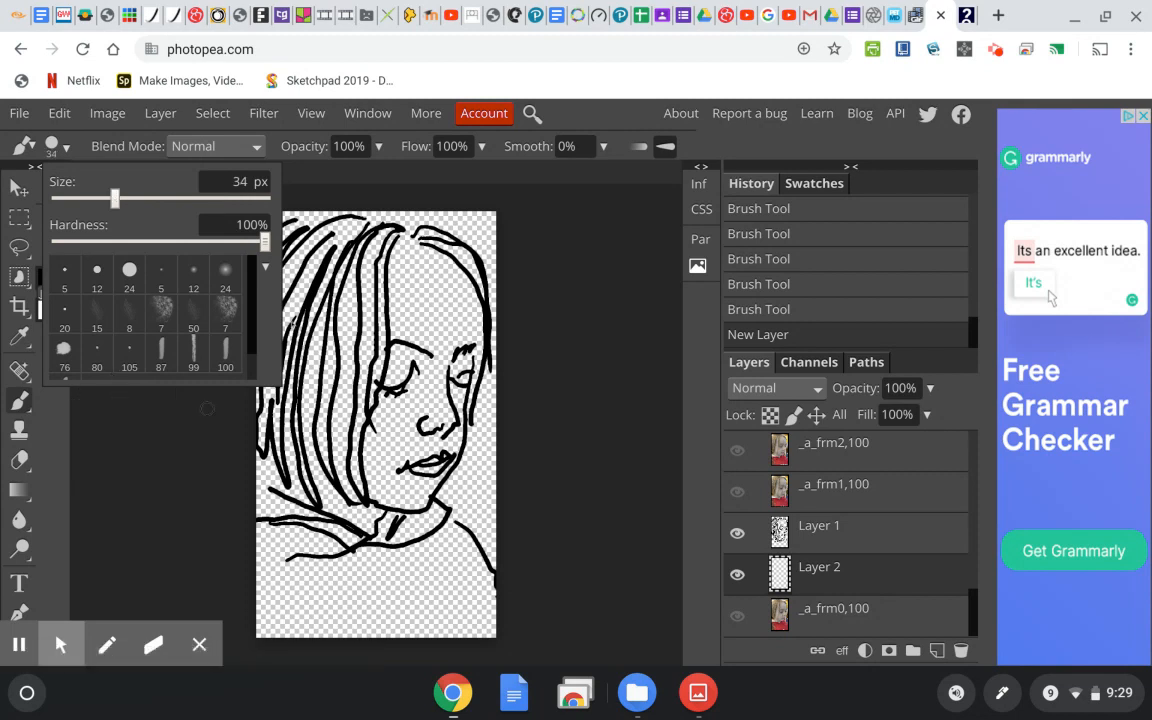
pyautogui.click(138, 198)
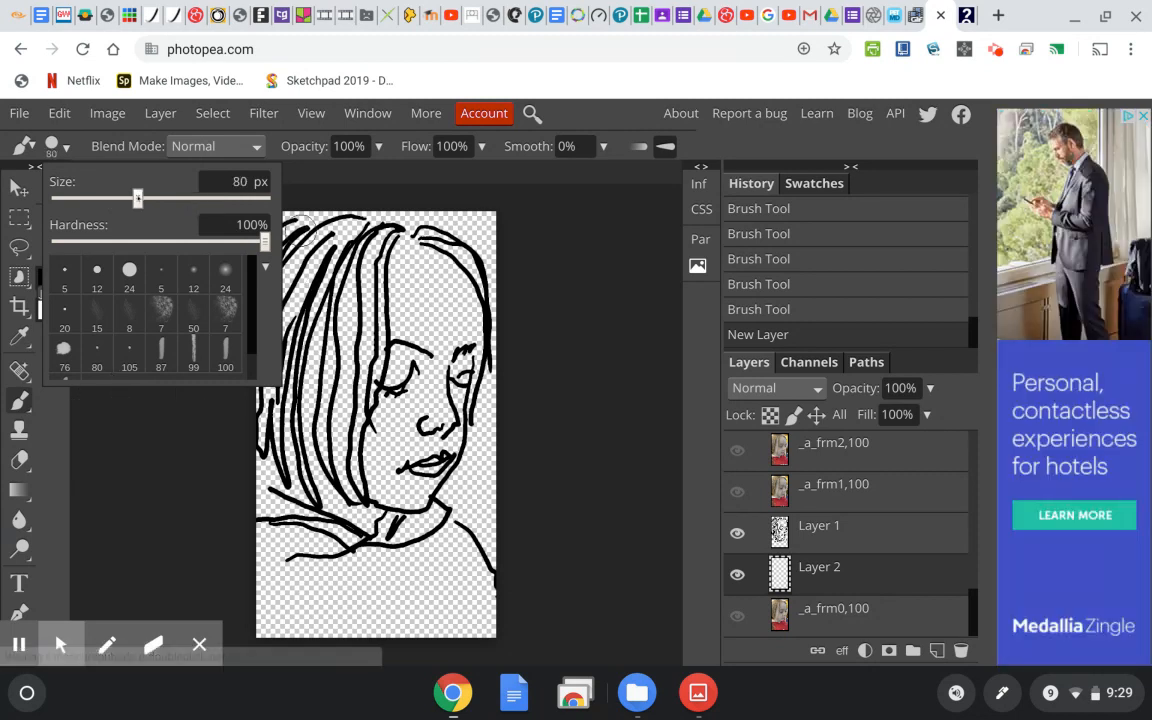
# Step: Set the foreground colour to yellow ece012 and paint the girl's hair on Layer 2 beneath the line drawing
pyautogui.click(44, 277)
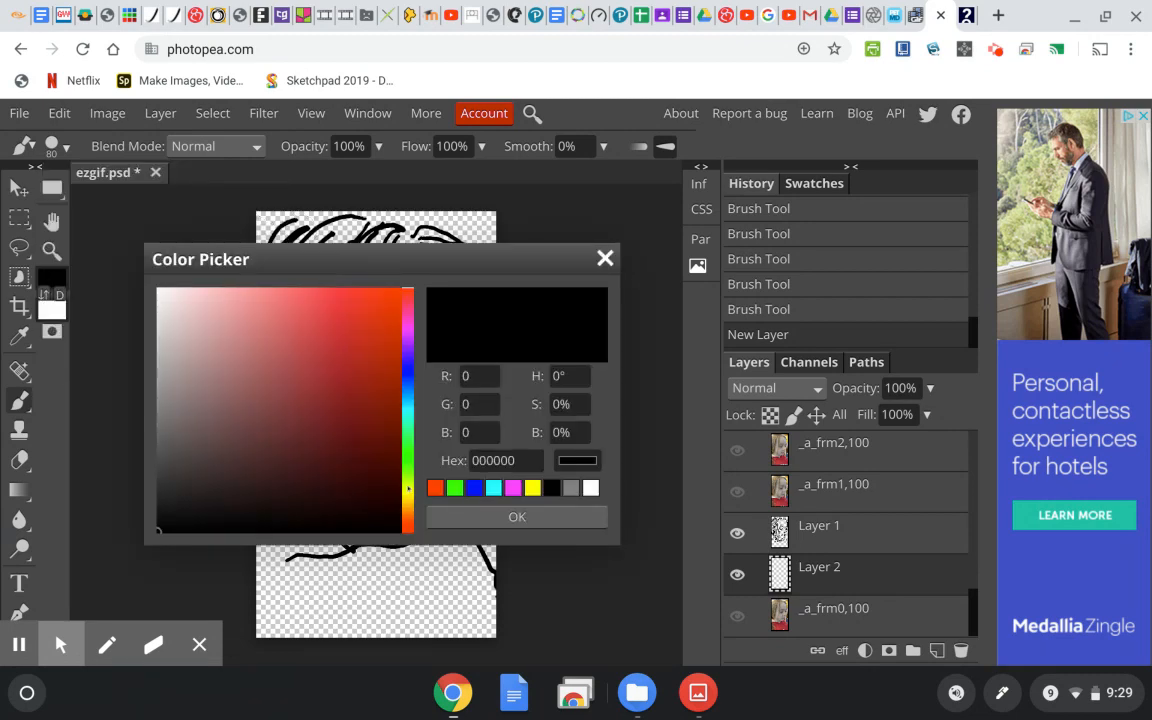
pyautogui.click(407, 488)
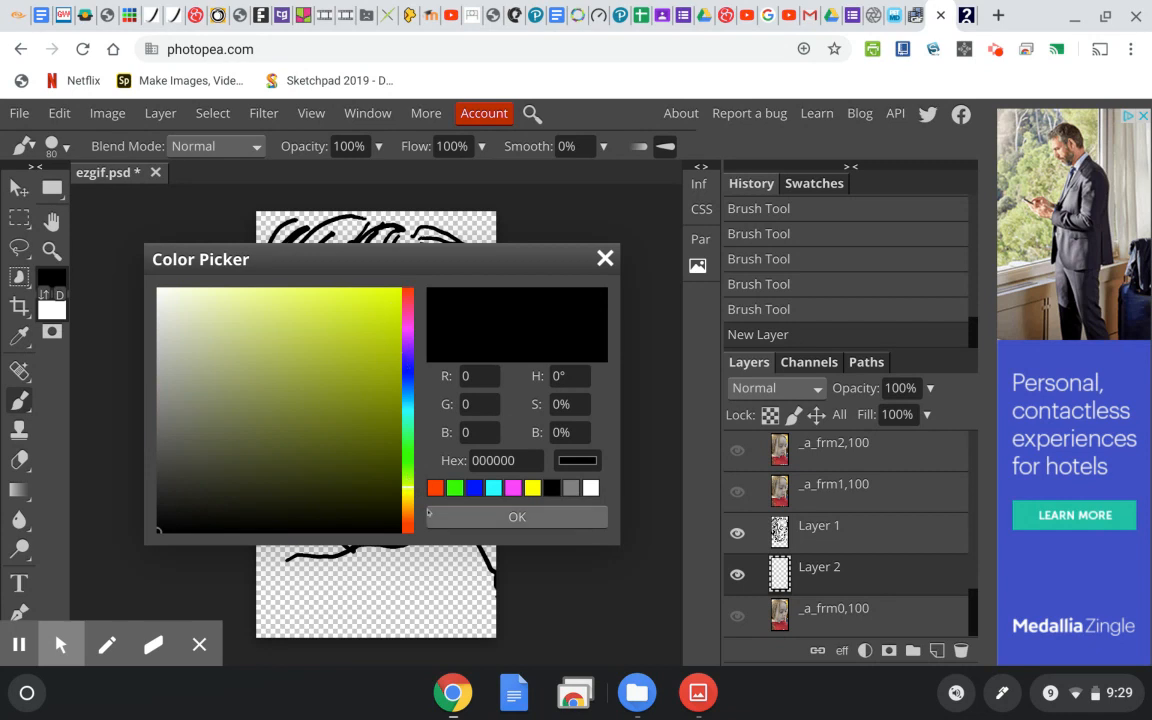
pyautogui.click(405, 482)
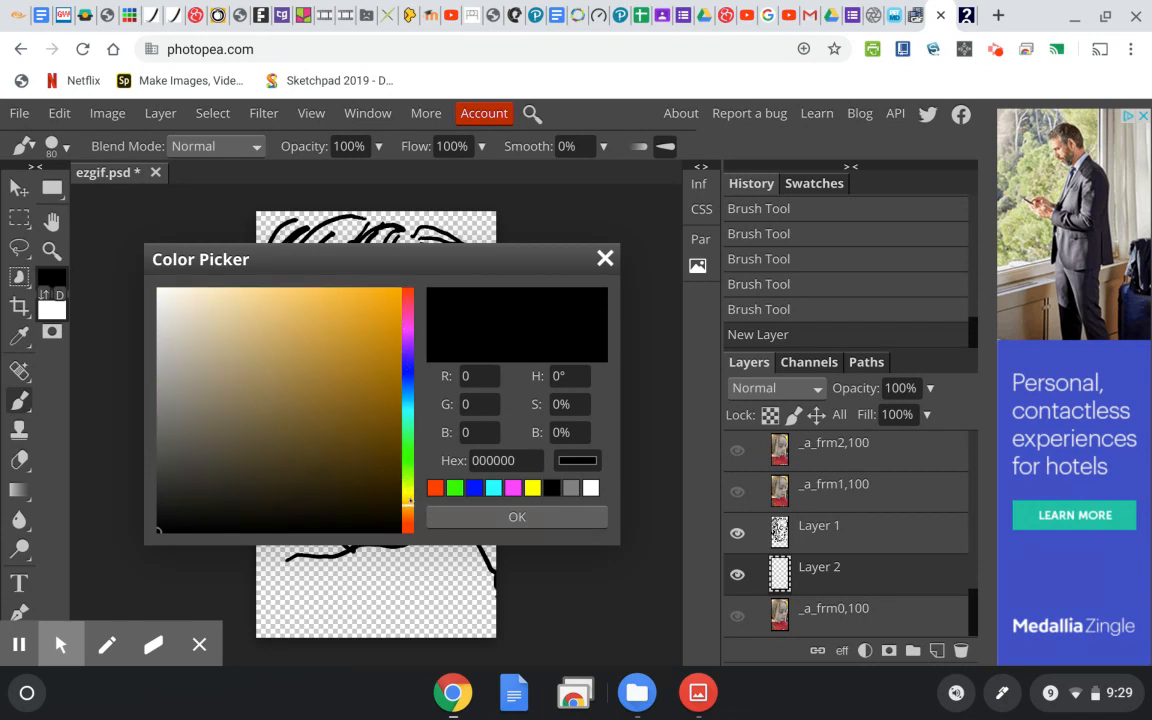
pyautogui.click(407, 492)
pyautogui.click(383, 307)
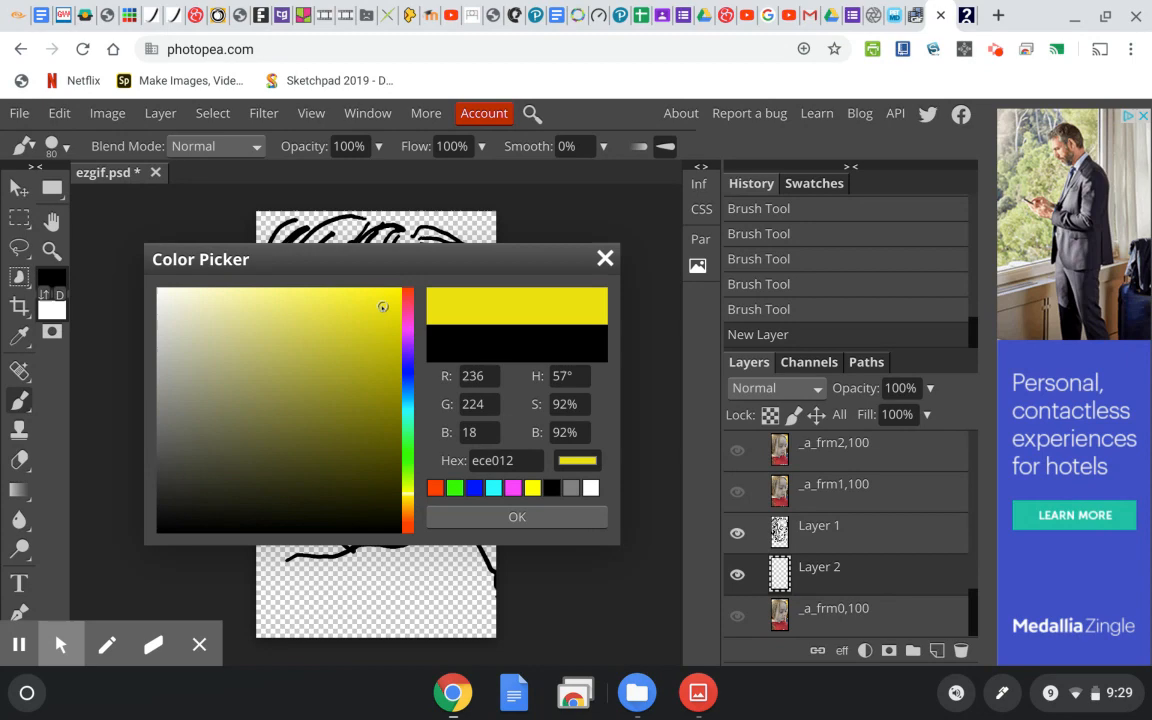
pyautogui.press('Return')
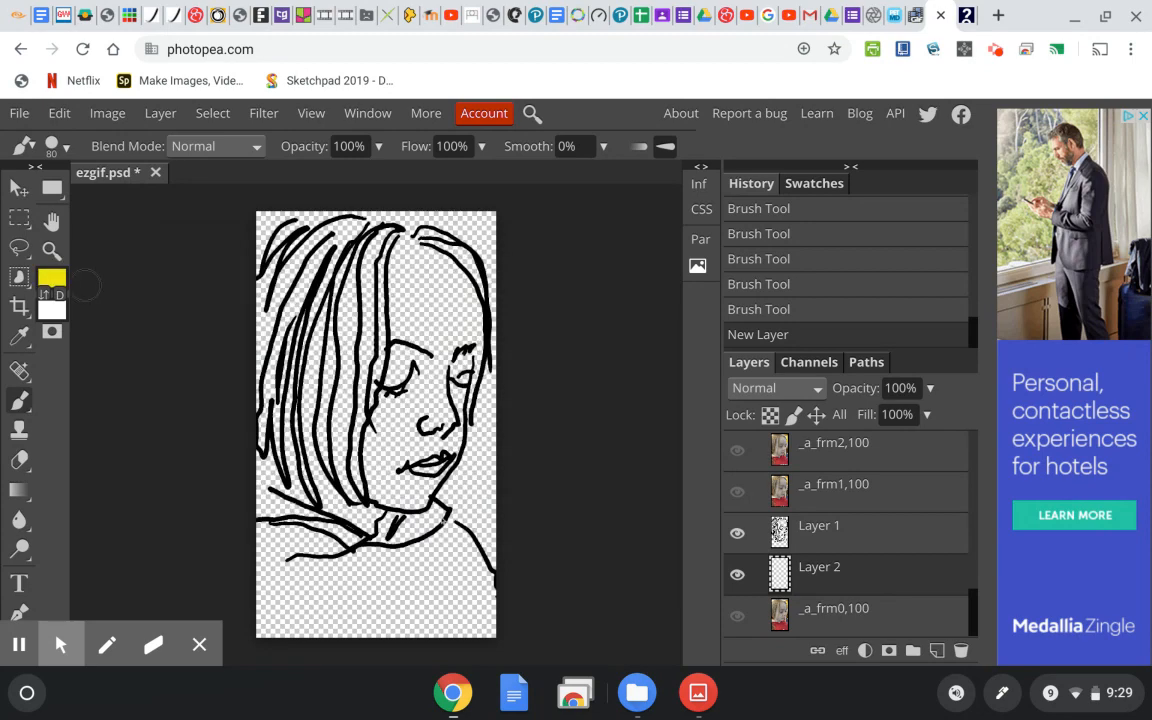
pyautogui.moveTo(352, 242)
pyautogui.mouseDown()
pyautogui.moveTo(356, 352)
pyautogui.moveTo(368, 270)
pyautogui.moveTo(346, 432)
pyautogui.moveTo(356, 468)
pyautogui.moveTo(319, 376)
pyautogui.moveTo(328, 304)
pyautogui.moveTo(306, 380)
pyautogui.moveTo(304, 470)
pyautogui.moveTo(274, 340)
pyautogui.moveTo(261, 375)
pyautogui.moveTo(256, 305)
pyautogui.moveTo(324, 232)
pyautogui.moveTo(296, 262)
pyautogui.moveTo(364, 232)
pyautogui.moveTo(416, 232)
pyautogui.moveTo(452, 258)
pyautogui.moveTo(495, 385)
pyautogui.mouseUp()
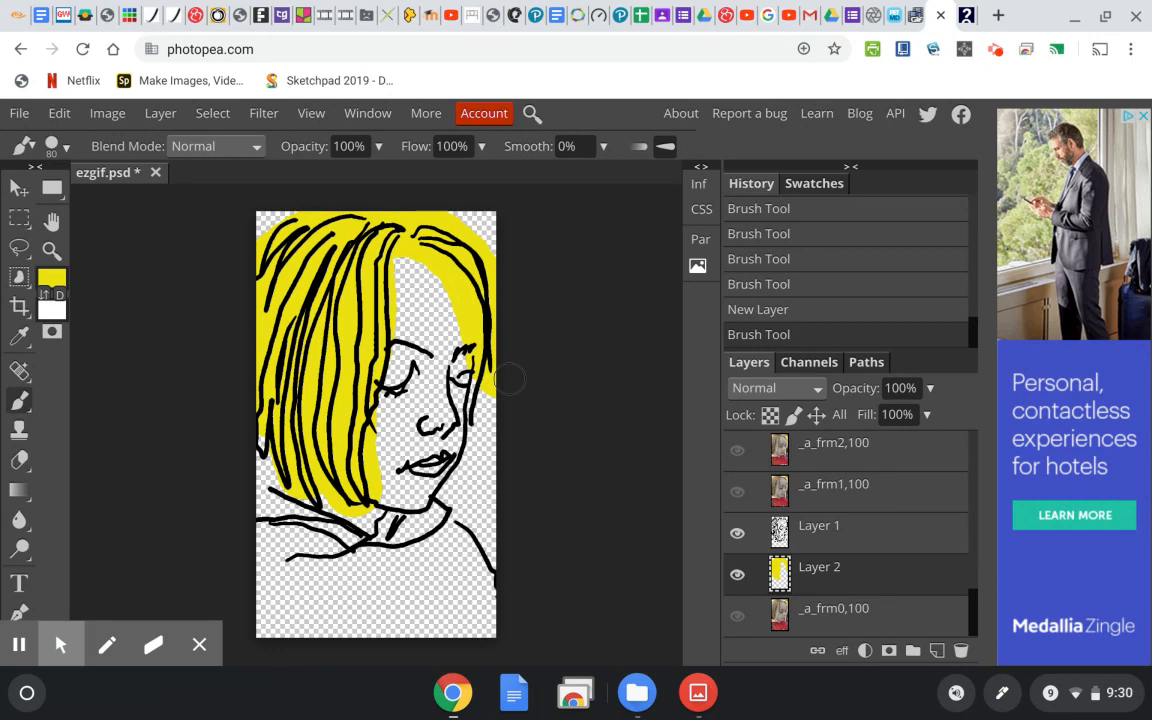
pyautogui.moveTo(252, 440)
pyautogui.mouseDown()
pyautogui.moveTo(256, 537)
pyautogui.moveTo(277, 435)
pyautogui.mouseUp()
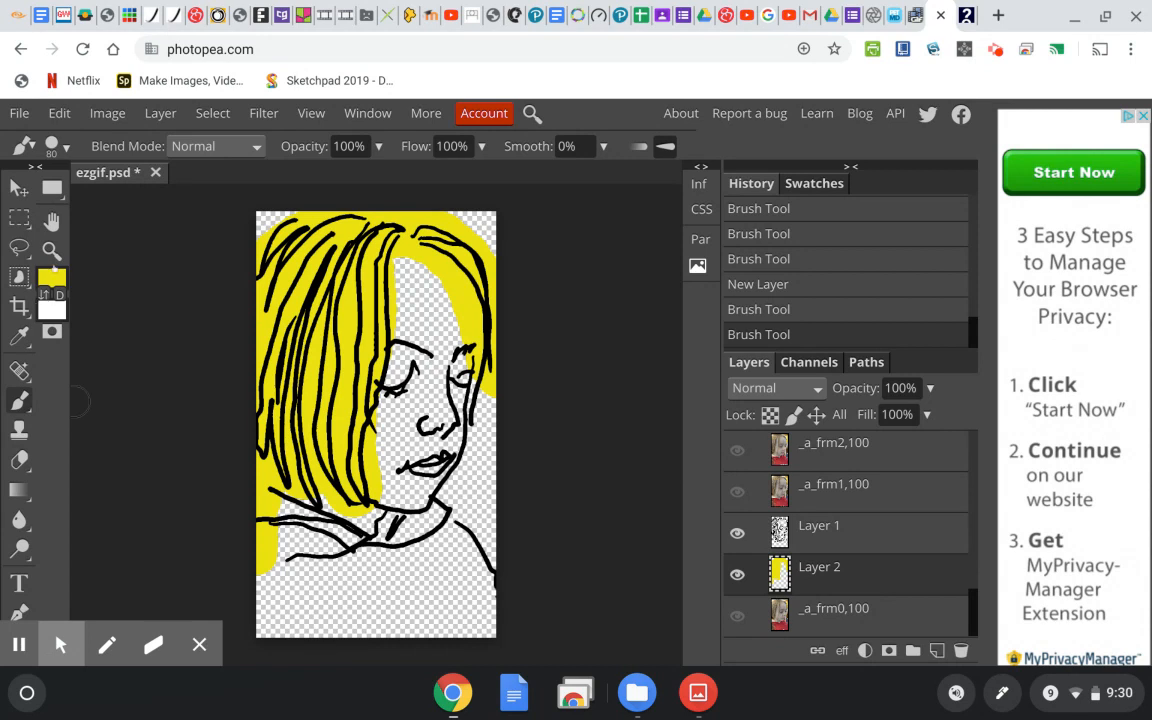
# Step: Set the foreground colour to light grey-beige d4d2c7 and paint the face and neck on Layer 2
pyautogui.click(42, 288)
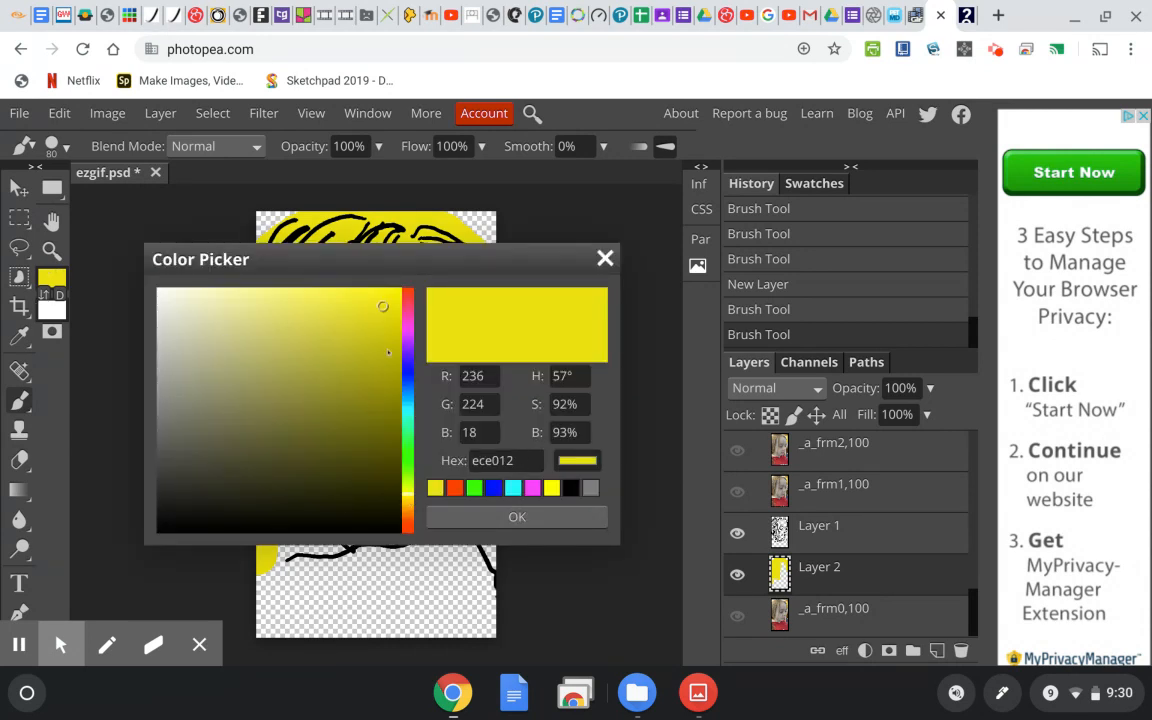
pyautogui.click(410, 504)
pyautogui.moveTo(409, 503); pyautogui.dragTo(409, 499)
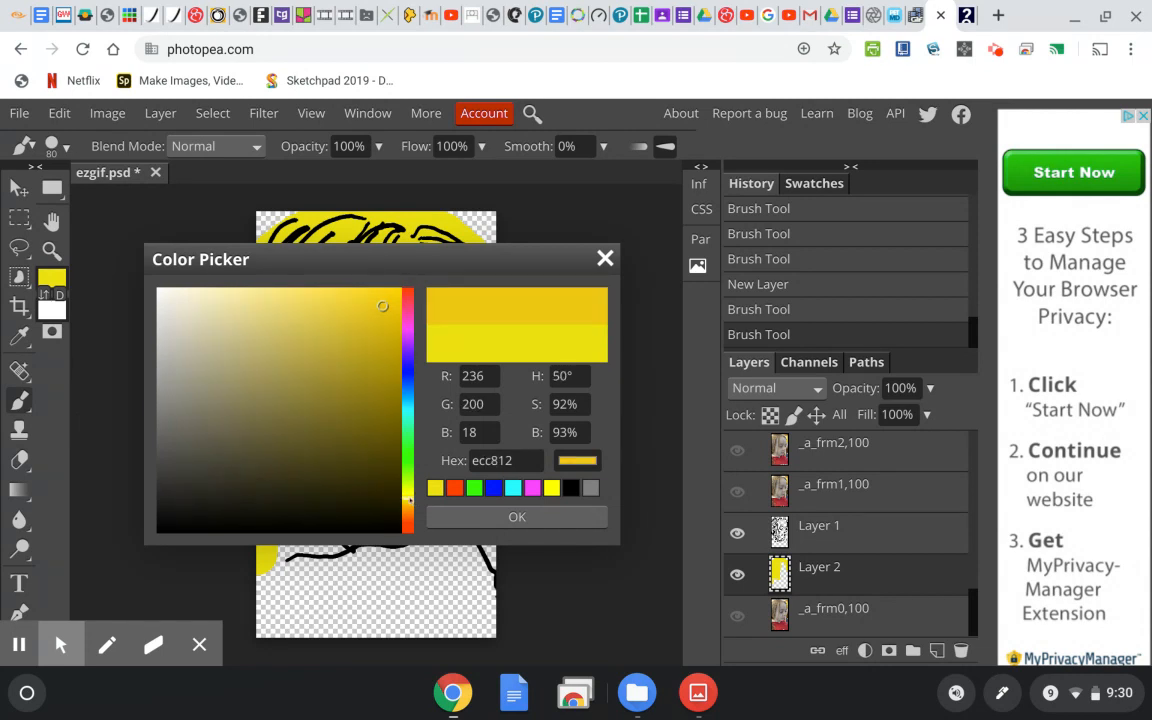
pyautogui.click(190, 336)
pyautogui.moveTo(190, 338)
pyautogui.mouseDown()
pyautogui.moveTo(192, 348)
pyautogui.moveTo(198, 316)
pyautogui.moveTo(172, 347)
pyautogui.moveTo(172, 329)
pyautogui.mouseUp()
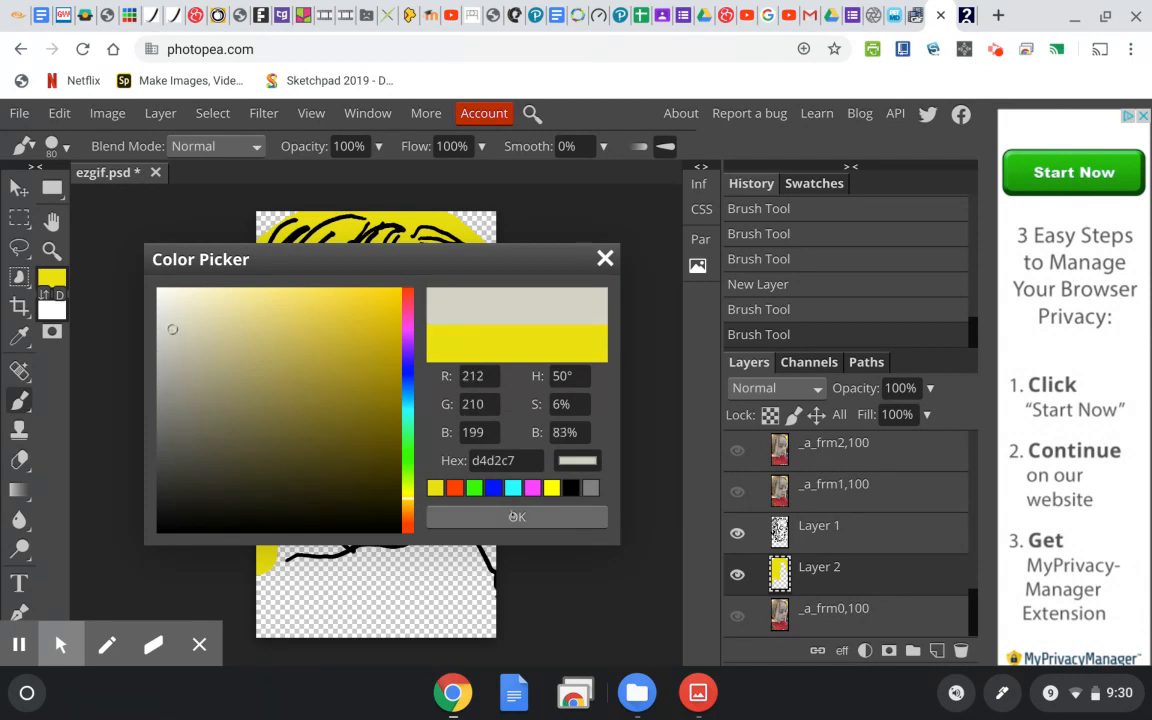
pyautogui.click(514, 516)
pyautogui.moveTo(400, 265)
pyautogui.mouseDown()
pyautogui.moveTo(365, 330)
pyautogui.moveTo(405, 335)
pyautogui.moveTo(395, 476)
pyautogui.moveTo(360, 368)
pyautogui.moveTo(433, 306)
pyautogui.mouseUp()
pyautogui.moveTo(345, 462)
pyautogui.mouseDown()
pyautogui.moveTo(330, 475)
pyautogui.moveTo(384, 492)
pyautogui.mouseUp()
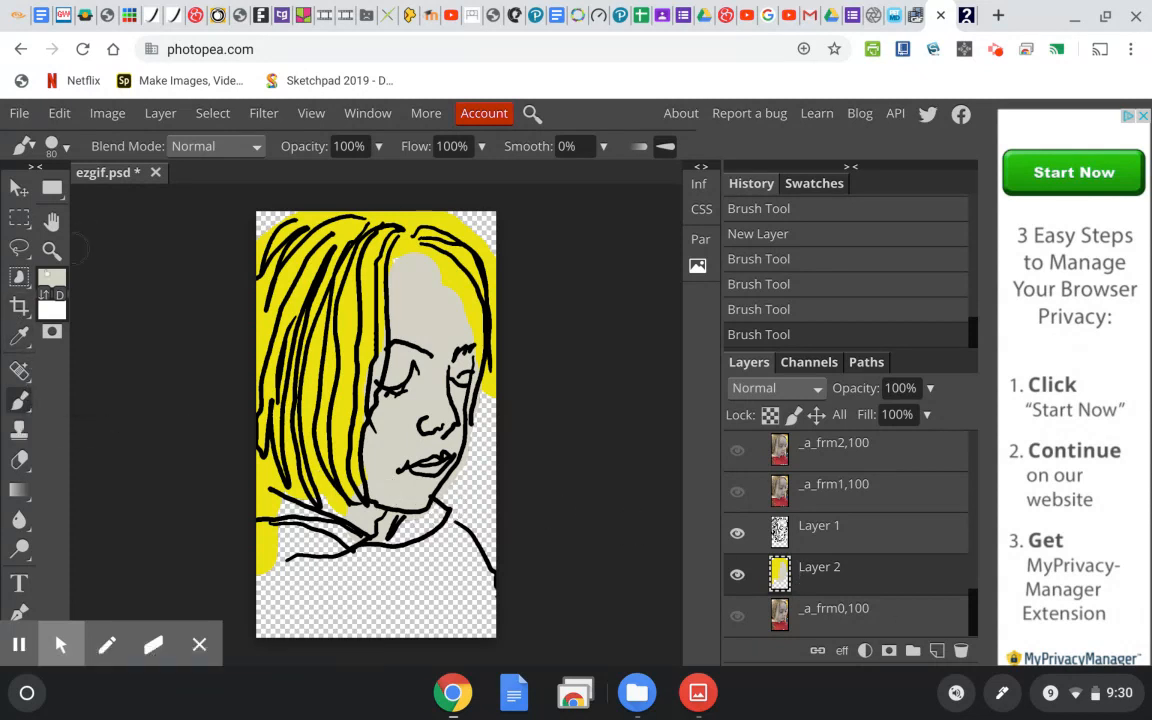
# Step: Set the foreground colour to red ff0000 and paint the whole hoodie area on Layer 2
pyautogui.click(50, 278)
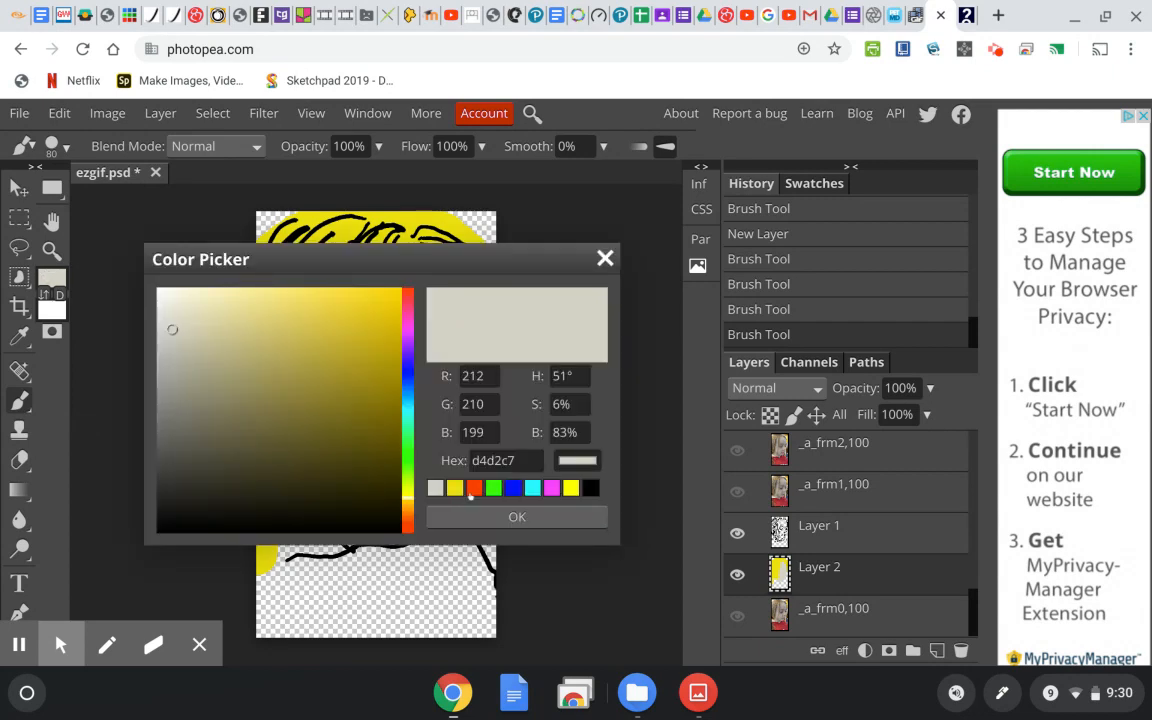
pyautogui.click(474, 487)
pyautogui.click(566, 515)
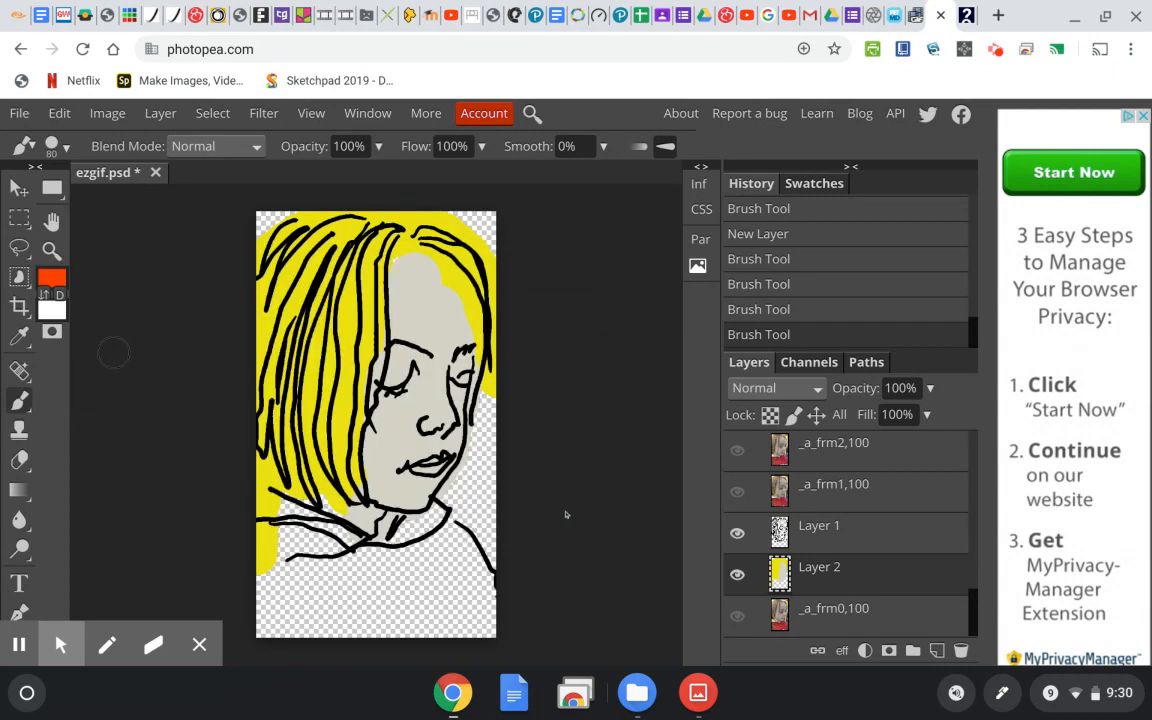
pyautogui.moveTo(262, 500)
pyautogui.mouseDown()
pyautogui.moveTo(369, 593)
pyautogui.moveTo(358, 565)
pyautogui.moveTo(394, 562)
pyautogui.moveTo(453, 525)
pyautogui.moveTo(451, 557)
pyautogui.moveTo(476, 617)
pyautogui.moveTo(483, 580)
pyautogui.moveTo(464, 606)
pyautogui.moveTo(291, 591)
pyautogui.moveTo(267, 562)
pyautogui.moveTo(280, 619)
pyautogui.moveTo(263, 595)
pyautogui.moveTo(289, 614)
pyautogui.moveTo(465, 626)
pyautogui.moveTo(332, 611)
pyautogui.moveTo(325, 537)
pyautogui.moveTo(382, 560)
pyautogui.moveTo(451, 532)
pyautogui.moveTo(479, 567)
pyautogui.moveTo(481, 605)
pyautogui.moveTo(302, 633)
pyautogui.moveTo(353, 612)
pyautogui.moveTo(251, 506)
pyautogui.moveTo(380, 568)
pyautogui.mouseUp()
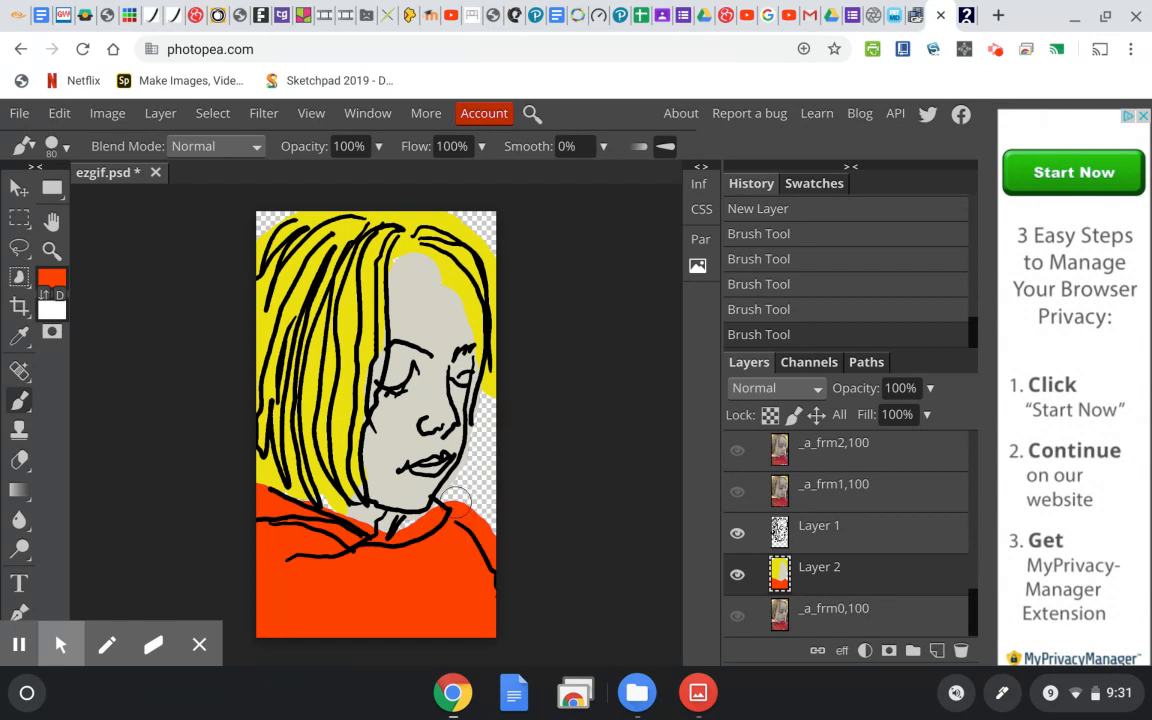
# Step: Add a Color Fill layer above Layer 2 with the near-white colour fefcfc
pyautogui.click(175, 118)
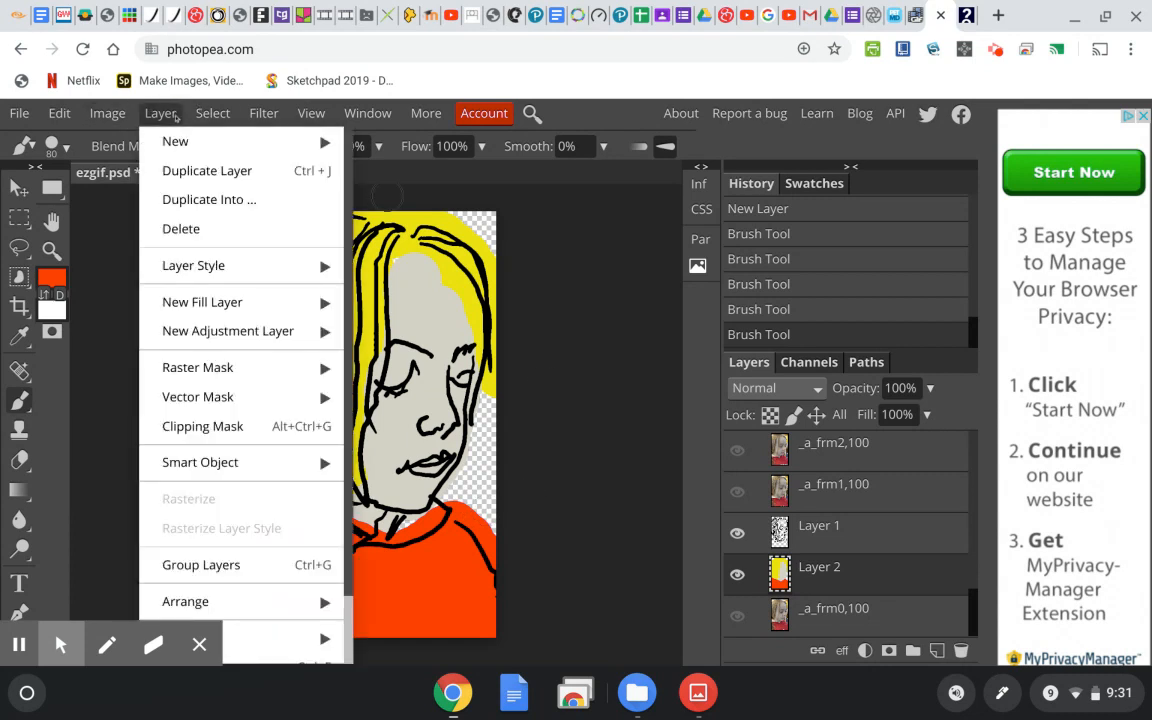
pyautogui.moveTo(173, 303)
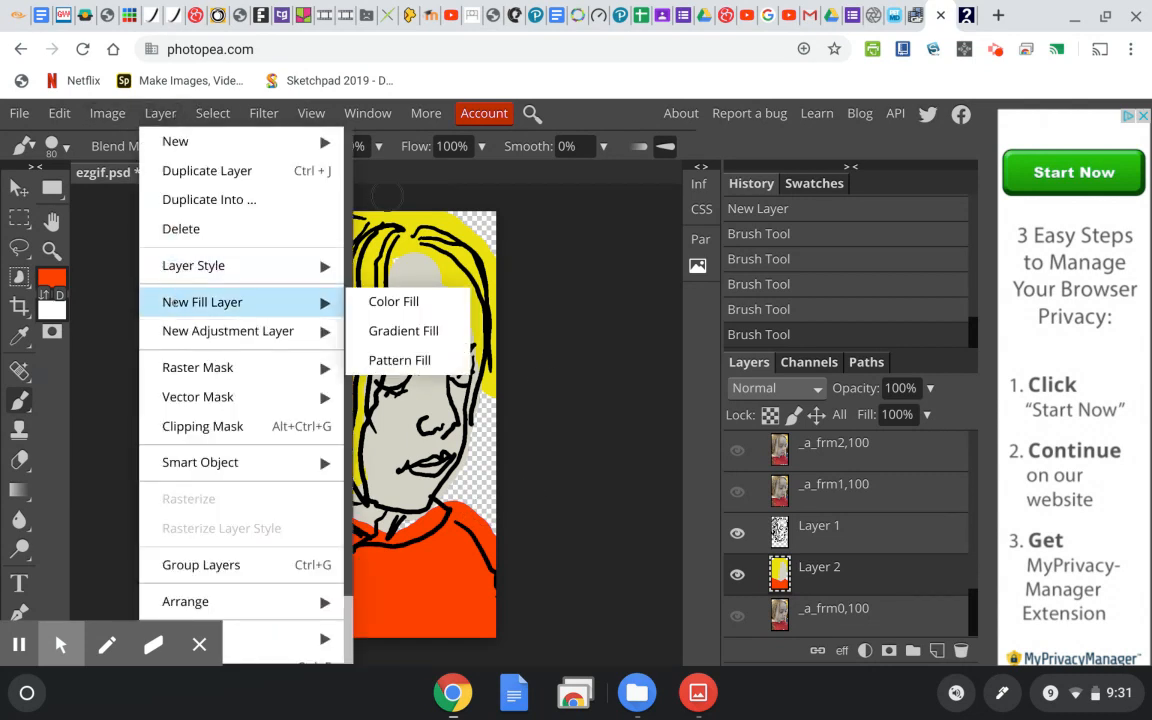
pyautogui.click(389, 302)
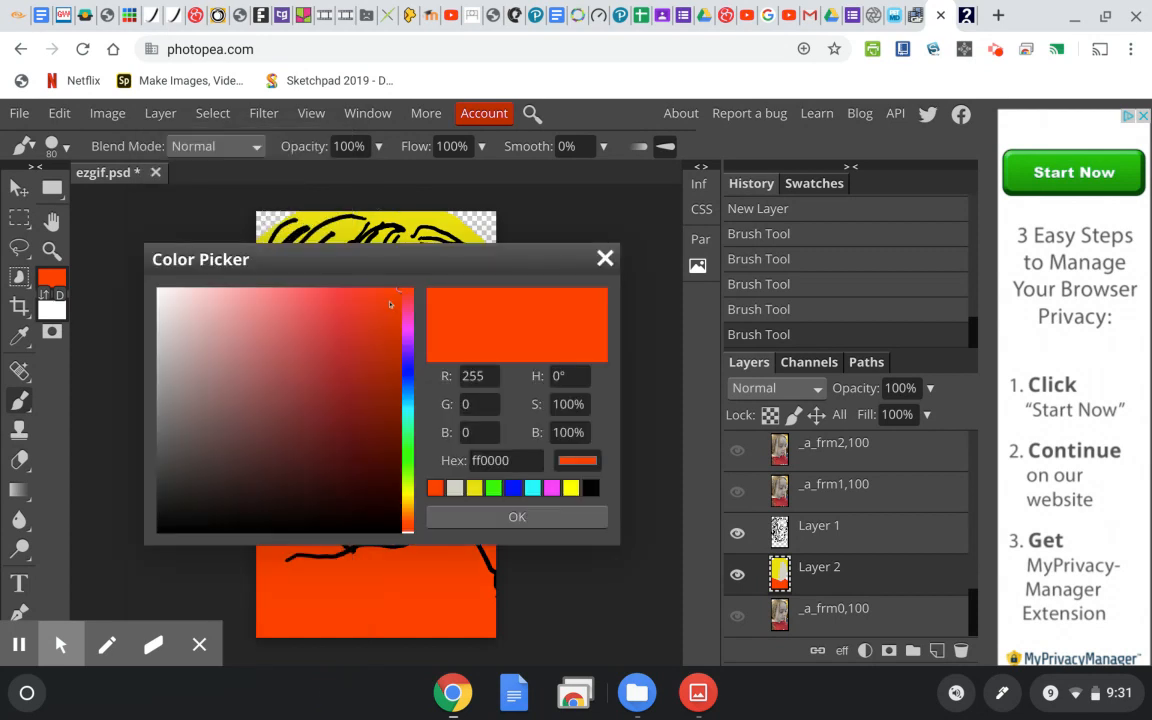
pyautogui.click(160, 291)
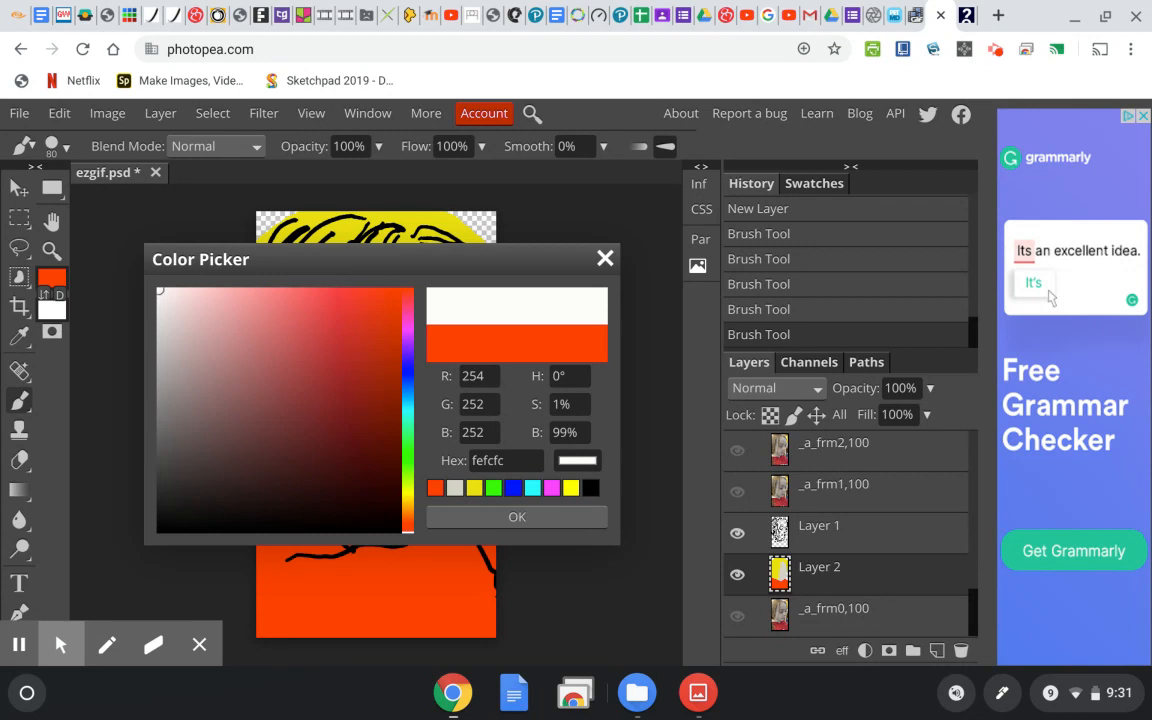
pyautogui.click(517, 517)
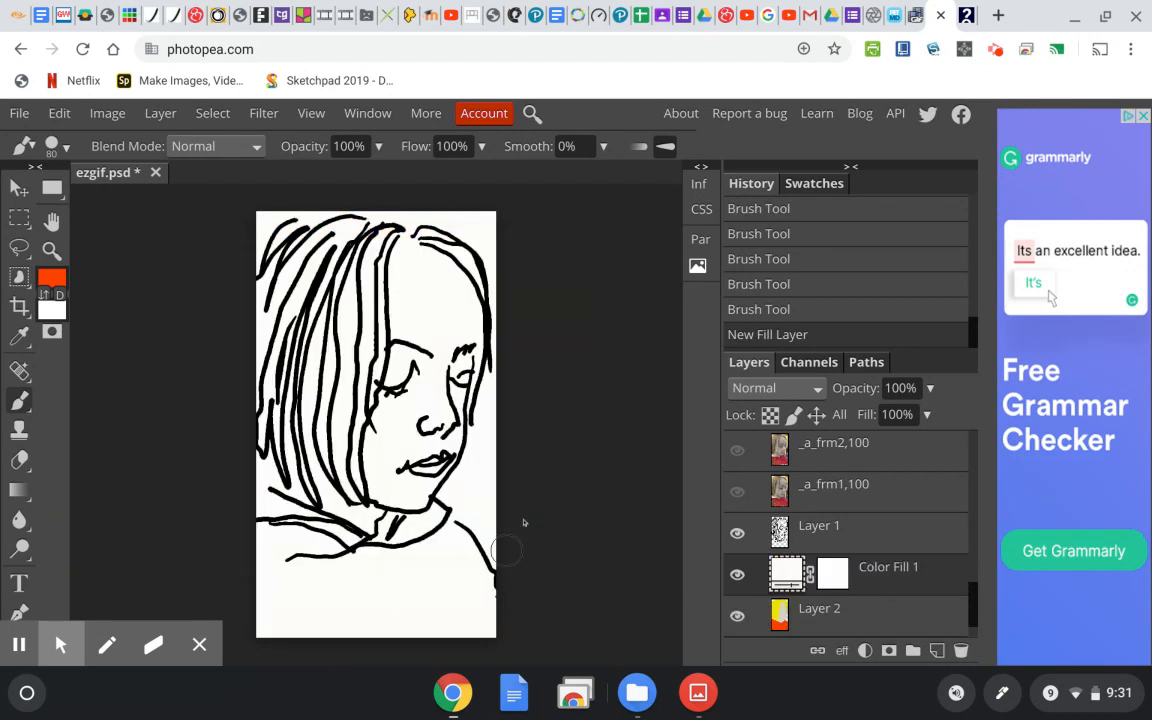
# Step: Move the near-white fill layer below Layer 2, directly above the _a_frm0 frame, as the background of the drawing
pyautogui.moveTo(887, 566); pyautogui.dragTo(940, 623)
pyautogui.scroll(-1, 880, 555)
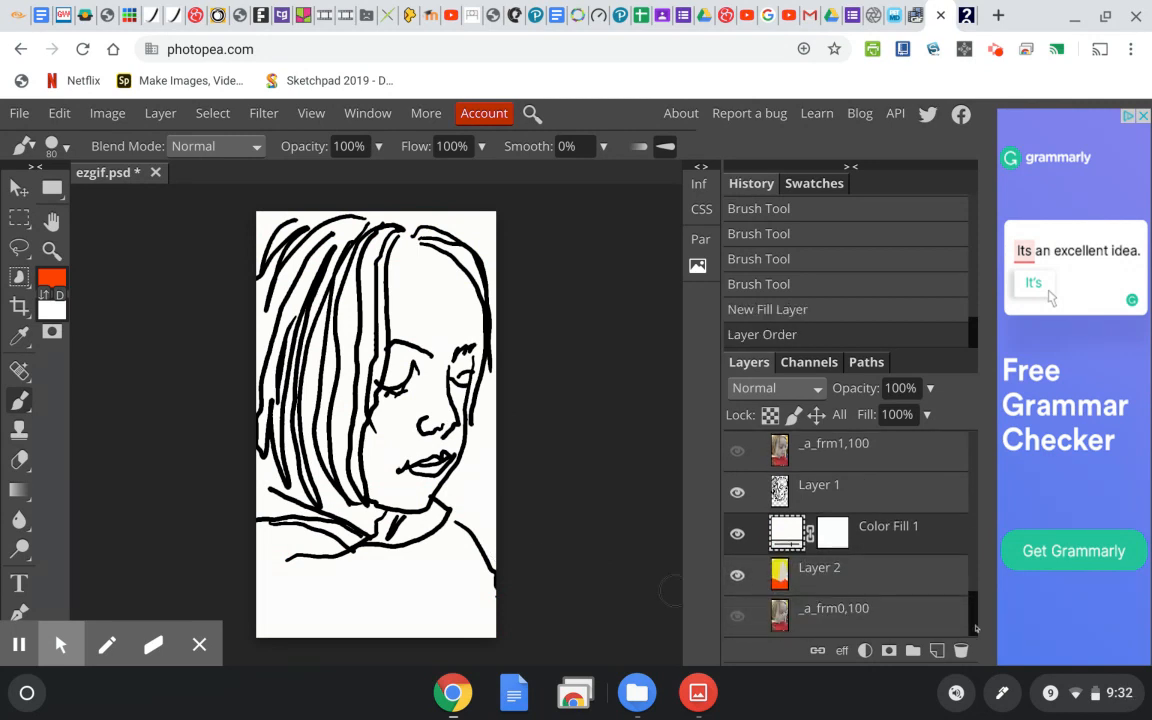
pyautogui.moveTo(807, 512); pyautogui.dragTo(898, 578)
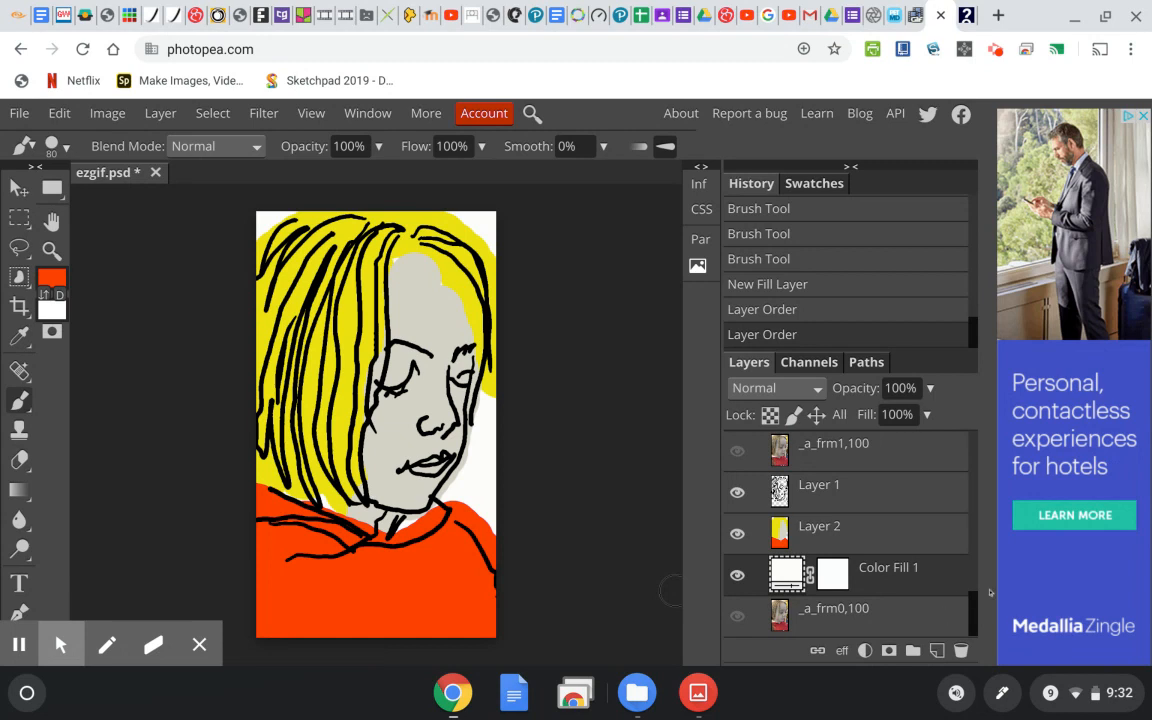
pyautogui.scroll(1, 975, 604)
pyautogui.moveTo(975, 604); pyautogui.dragTo(975, 597)
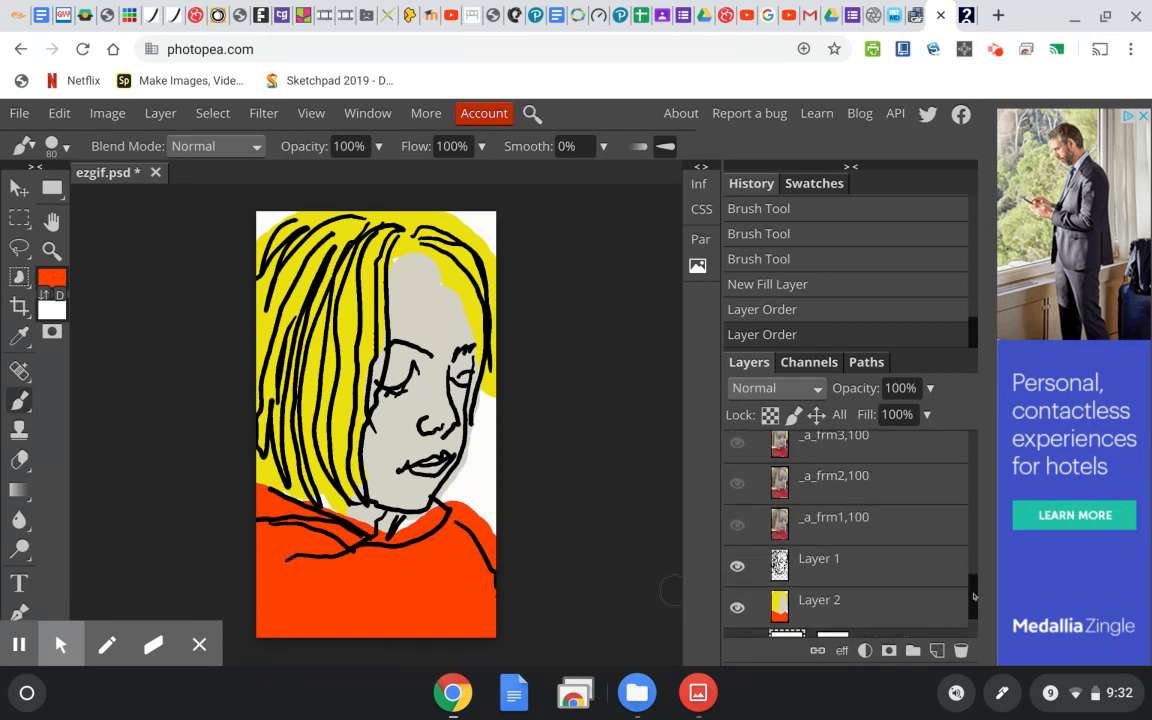
# Step: Show the _a_frm1 frame and add a new empty layer directly above it
pyautogui.click(737, 525)
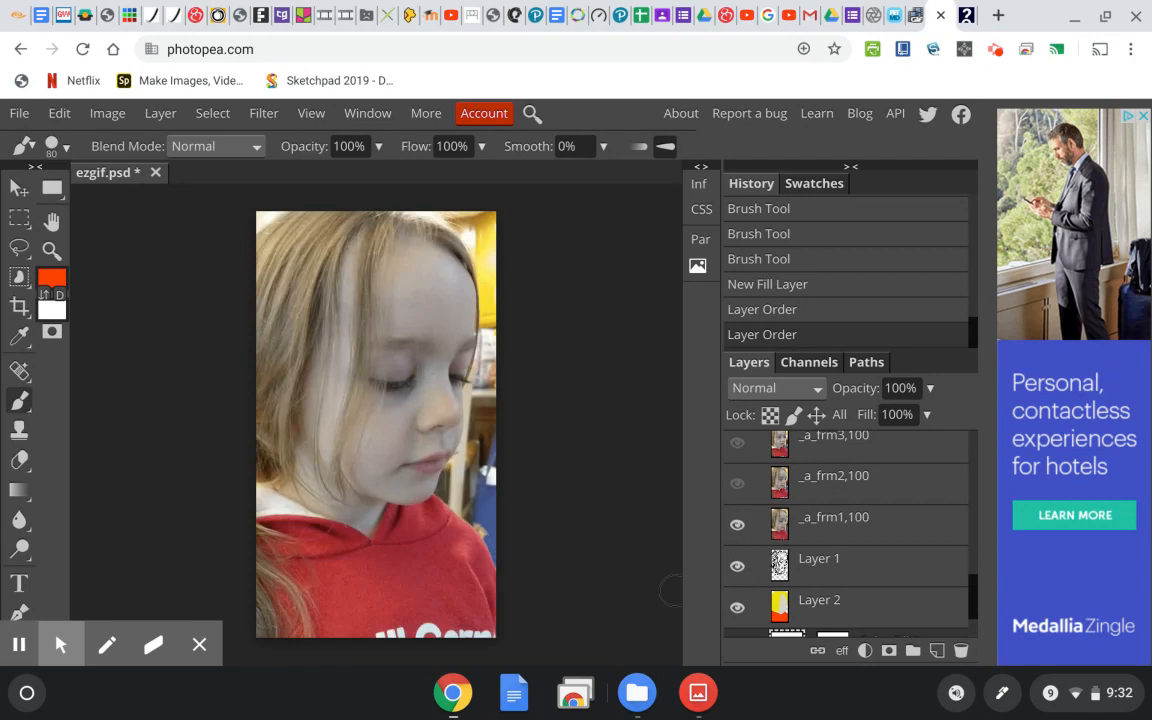
pyautogui.click(800, 525)
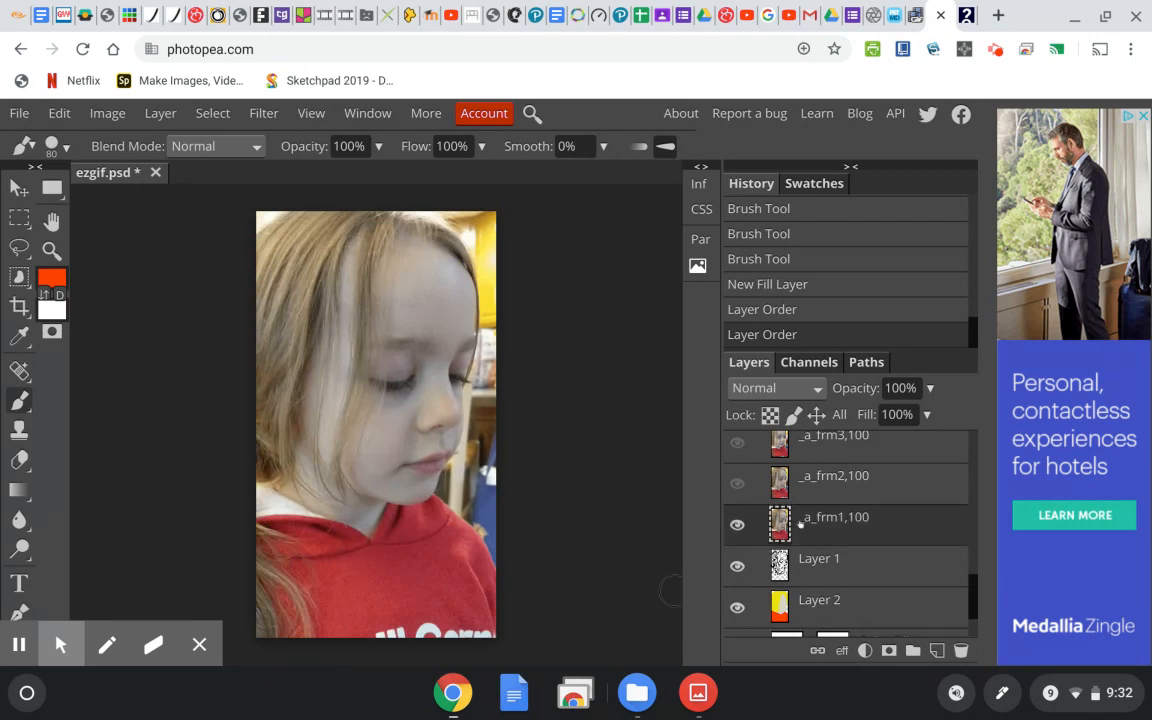
pyautogui.click(936, 650)
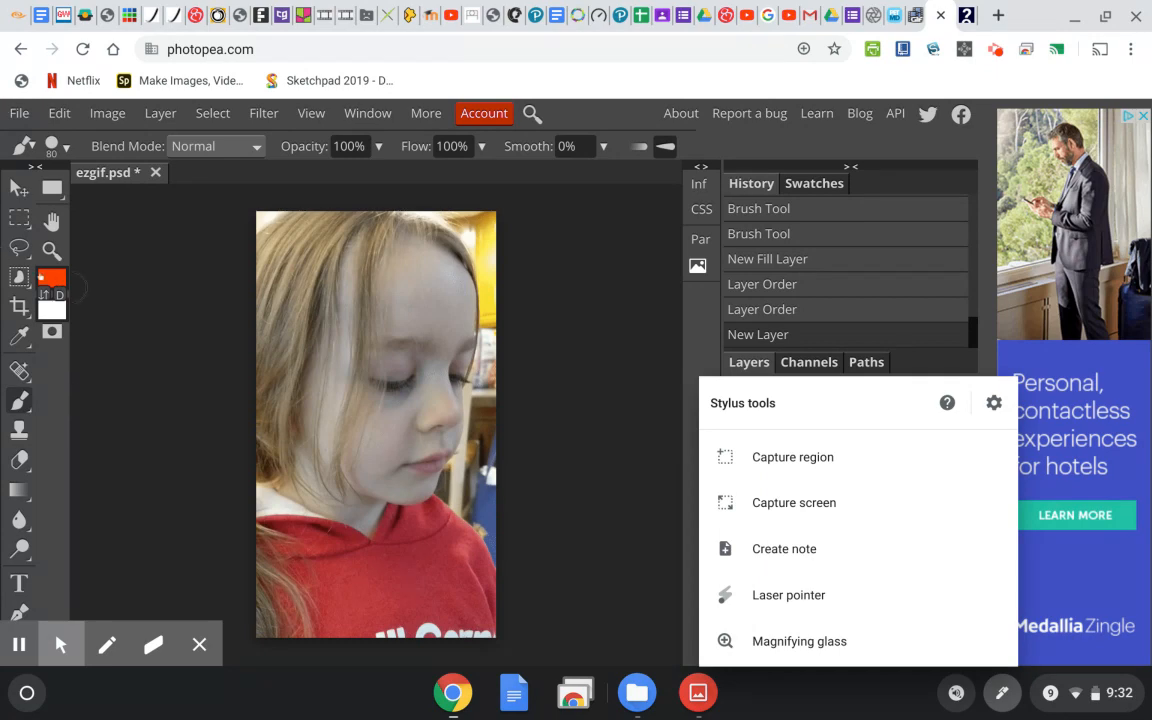
# Step: Set the foreground colour to black and the brush size to 7 px
pyautogui.click(52, 279)
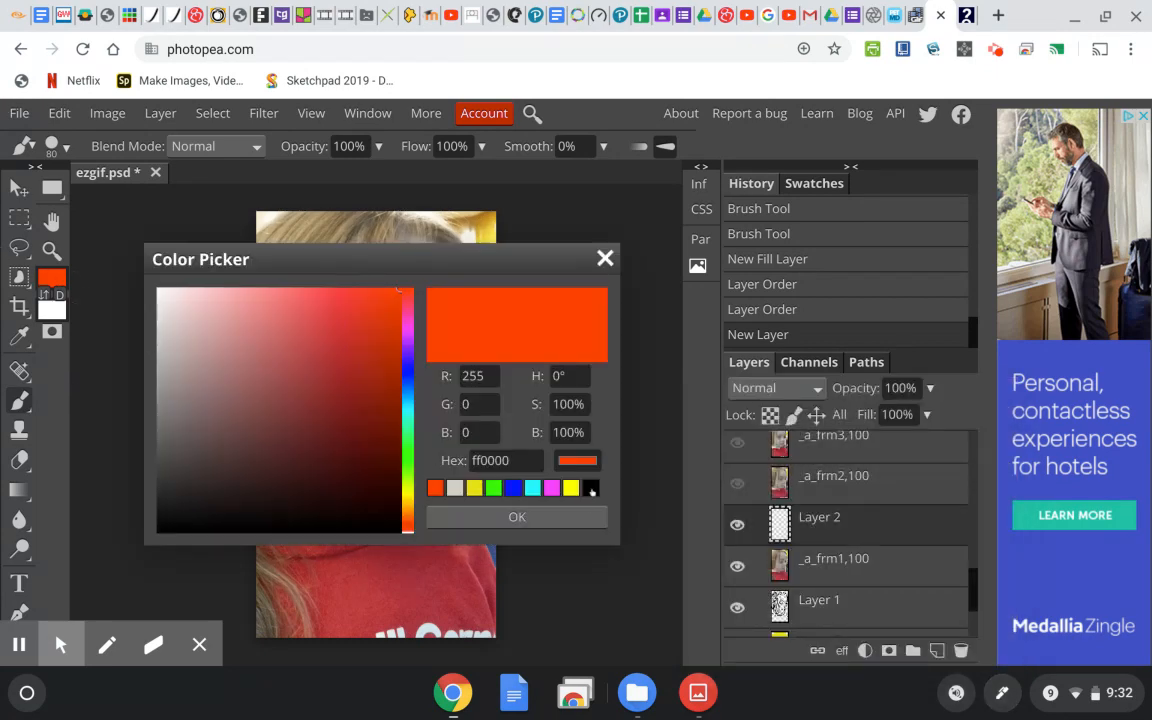
pyautogui.click(590, 488)
pyautogui.click(537, 518)
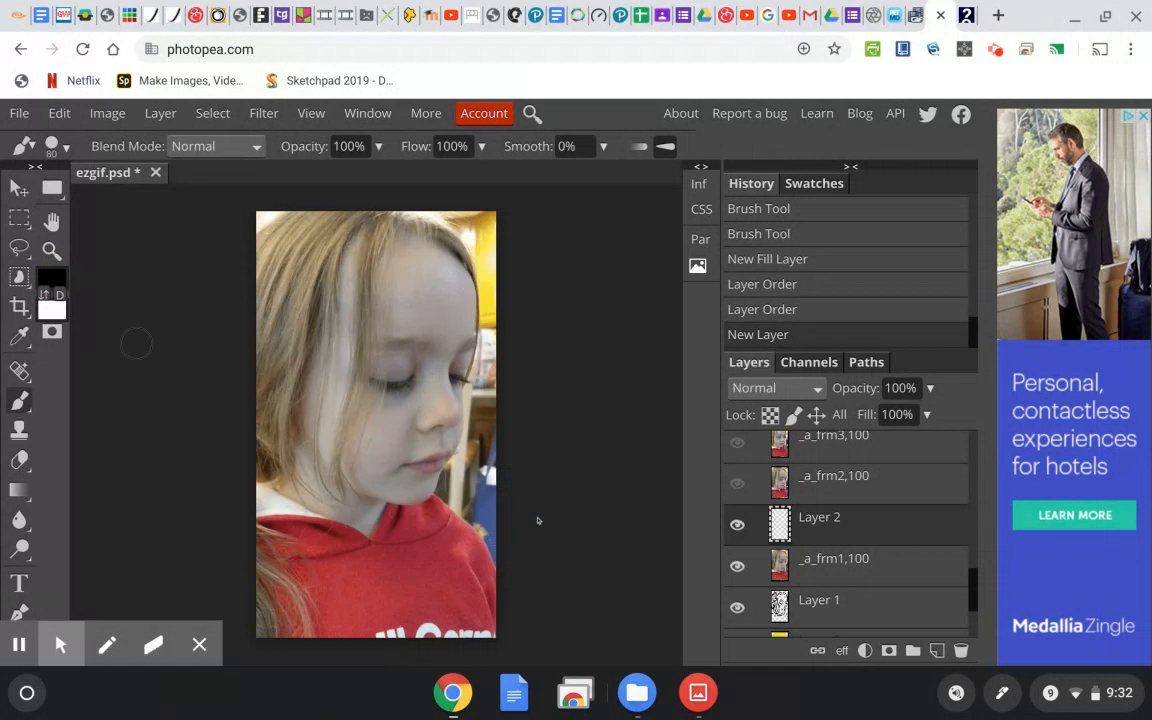
pyautogui.moveTo(409, 229); pyautogui.dragTo(385, 340)
pyautogui.hotkey('ctrl', 'z')
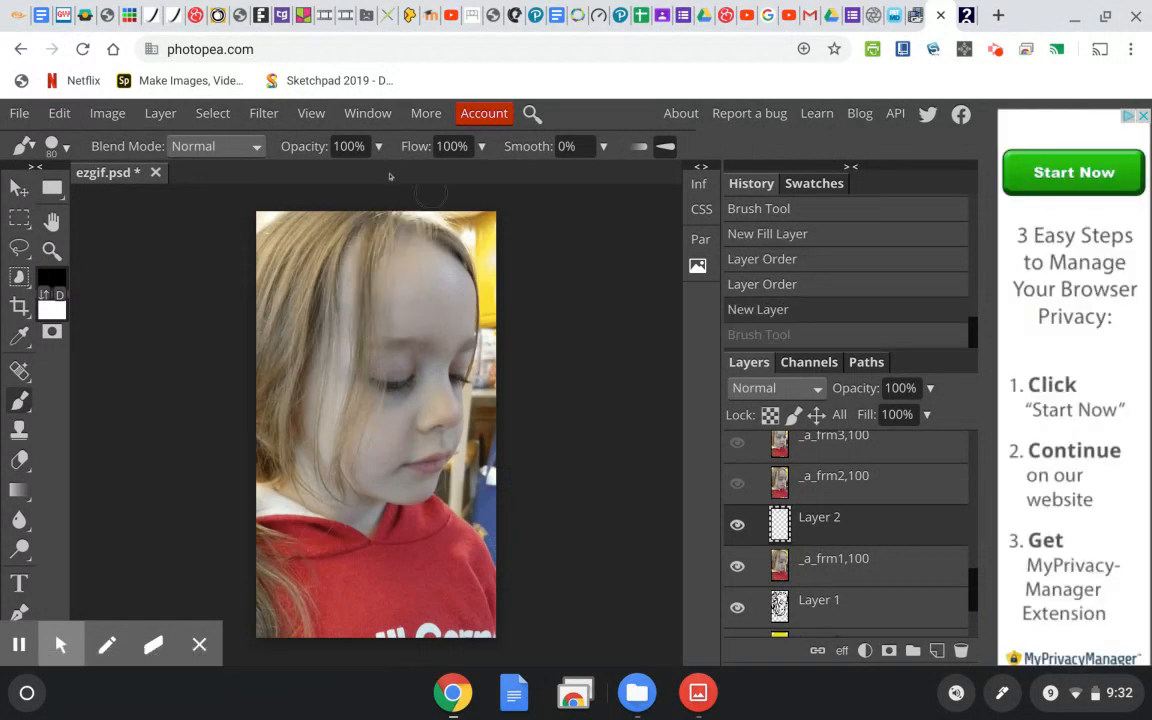
pyautogui.click(67, 149)
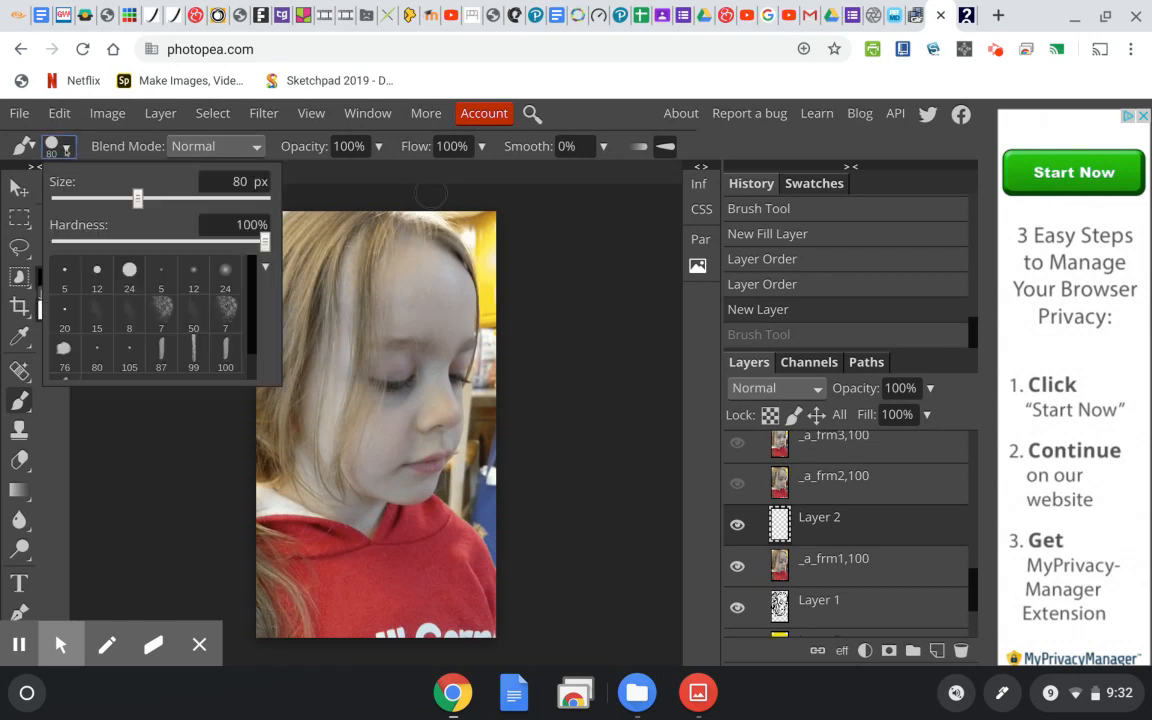
pyautogui.click(91, 197)
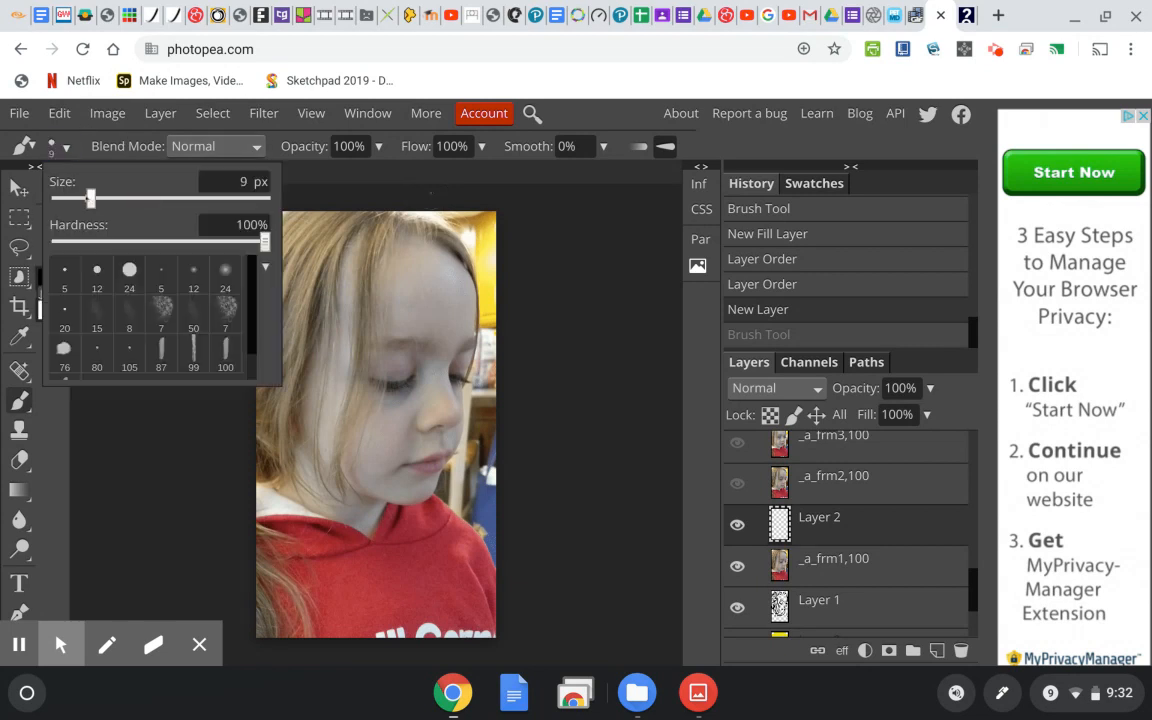
pyautogui.click(81, 197)
pyautogui.moveTo(81, 197); pyautogui.dragTo(87, 197)
pyautogui.click(599, 263)
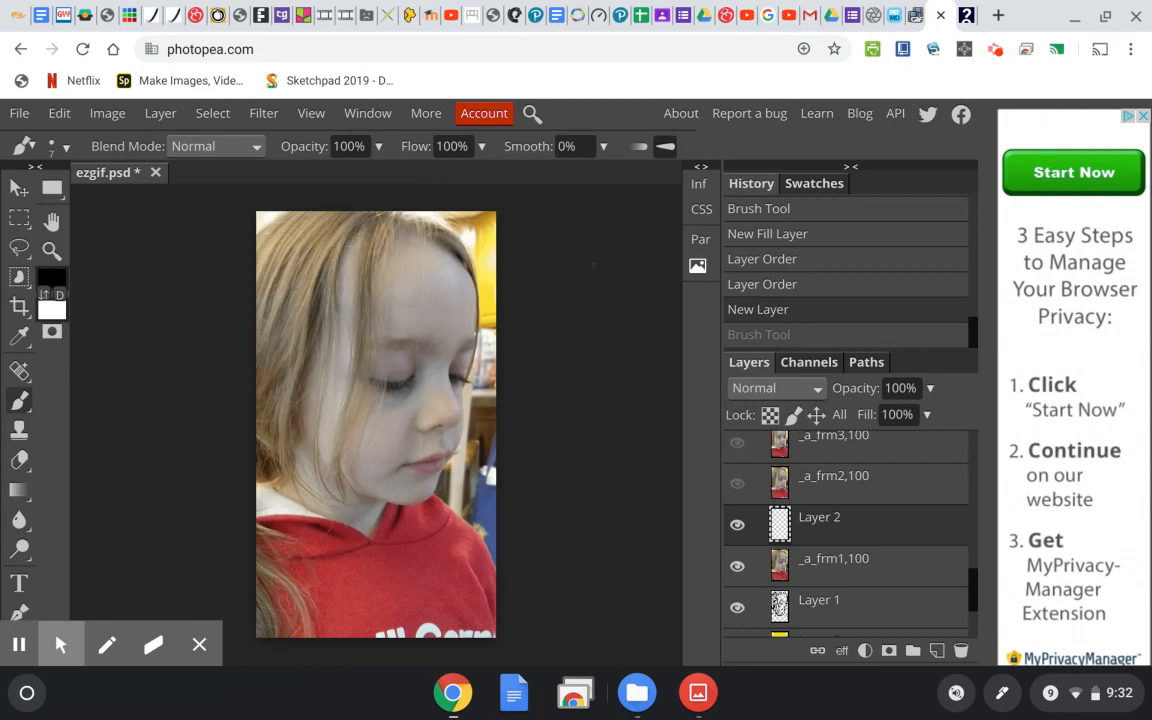
# Step: Trace the hair strands, eyebrow, eyes, nose, lips and jawline in black on the new layer above _a_frm1
pyautogui.moveTo(401, 228)
pyautogui.mouseDown()
pyautogui.moveTo(389, 362)
pyautogui.moveTo(361, 495)
pyautogui.moveTo(361, 259)
pyautogui.moveTo(395, 221)
pyautogui.moveTo(357, 254)
pyautogui.moveTo(333, 414)
pyautogui.moveTo(348, 513)
pyautogui.moveTo(328, 377)
pyautogui.moveTo(356, 229)
pyautogui.moveTo(324, 306)
pyautogui.moveTo(314, 437)
pyautogui.moveTo(326, 503)
pyautogui.moveTo(297, 370)
pyautogui.moveTo(321, 262)
pyautogui.moveTo(351, 232)
pyautogui.moveTo(270, 452)
pyautogui.moveTo(278, 318)
pyautogui.moveTo(326, 228)
pyautogui.moveTo(296, 256)
pyautogui.moveTo(263, 340)
pyautogui.moveTo(298, 215)
pyautogui.mouseUp()
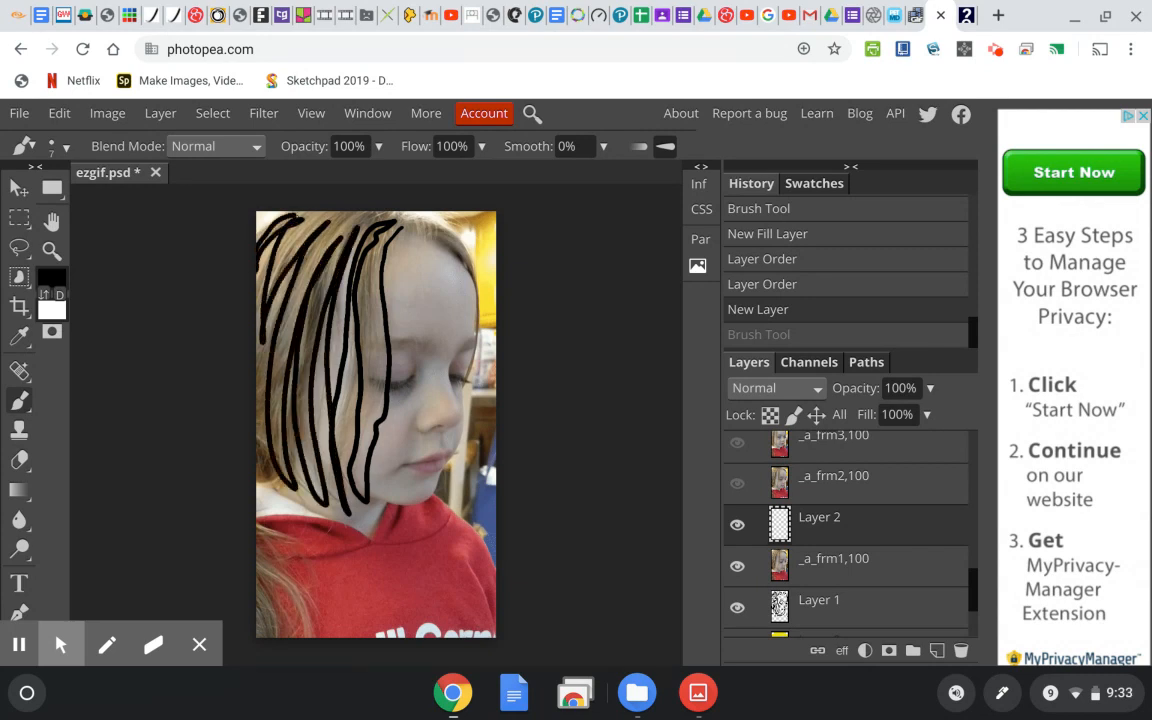
pyautogui.moveTo(425, 237)
pyautogui.mouseDown()
pyautogui.moveTo(442, 243)
pyautogui.moveTo(469, 354)
pyautogui.moveTo(470, 263)
pyautogui.moveTo(409, 227)
pyautogui.mouseUp()
pyautogui.moveTo(376, 346)
pyautogui.mouseDown()
pyautogui.moveTo(430, 352)
pyautogui.moveTo(378, 384)
pyautogui.moveTo(406, 379)
pyautogui.moveTo(416, 372)
pyautogui.moveTo(365, 378)
pyautogui.mouseUp()
pyautogui.moveTo(452, 372)
pyautogui.mouseDown()
pyautogui.moveTo(467, 377)
pyautogui.moveTo(447, 417)
pyautogui.moveTo(430, 428)
pyautogui.moveTo(417, 412)
pyautogui.mouseUp()
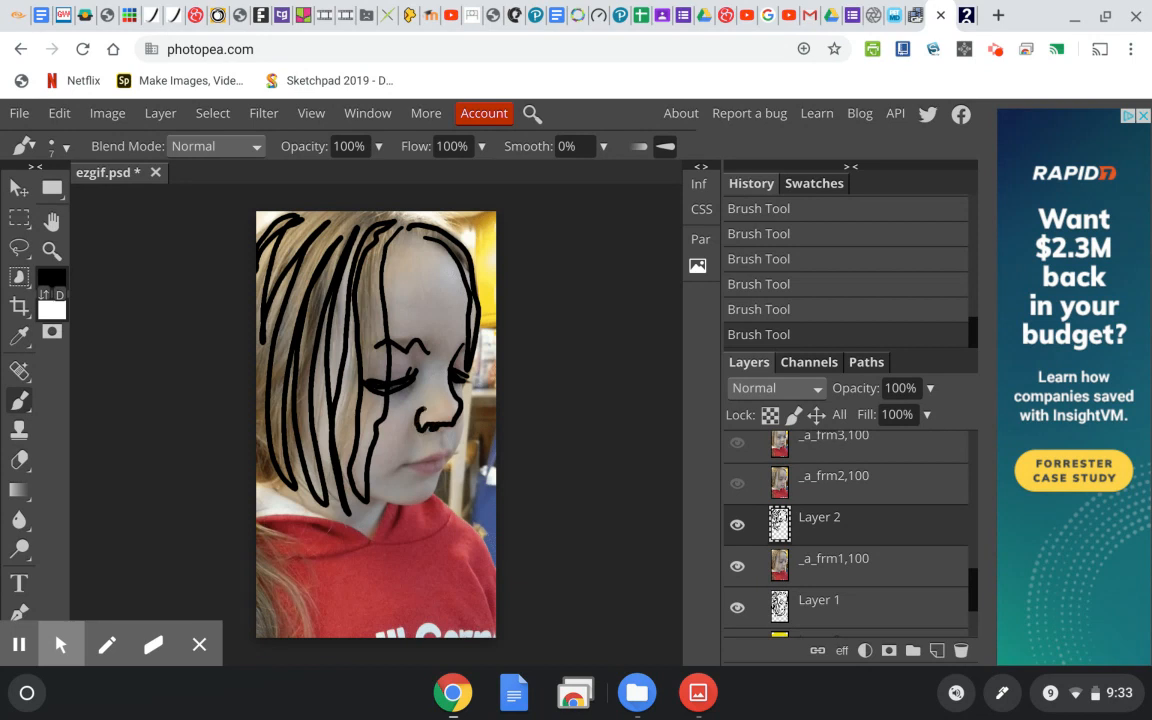
pyautogui.moveTo(409, 457)
pyautogui.mouseDown()
pyautogui.moveTo(400, 471)
pyautogui.moveTo(453, 457)
pyautogui.moveTo(435, 474)
pyautogui.moveTo(406, 468)
pyautogui.mouseUp()
pyautogui.moveTo(458, 379)
pyautogui.mouseDown()
pyautogui.moveTo(445, 470)
pyautogui.moveTo(406, 504)
pyautogui.moveTo(370, 497)
pyautogui.mouseUp()
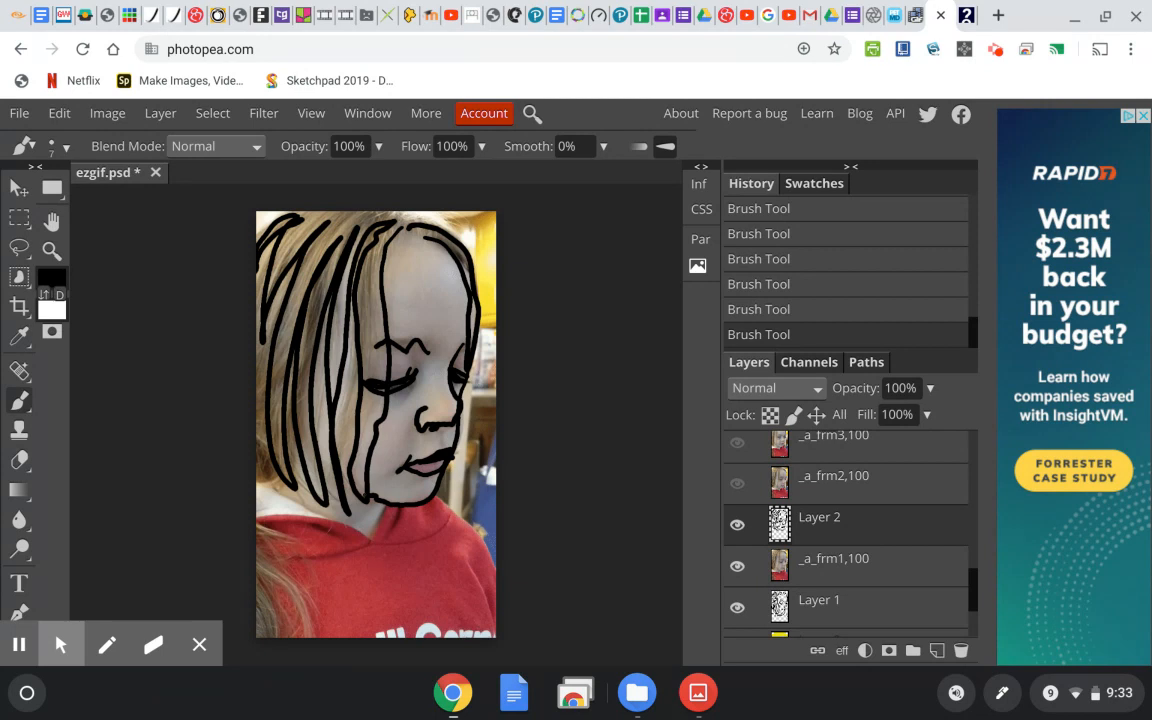
# Step: Trace the hoodie's neckline, hood edges, shoulder and sleeve fold in black on the outline layer
pyautogui.moveTo(268, 484)
pyautogui.mouseDown()
pyautogui.moveTo(362, 540)
pyautogui.moveTo(378, 512)
pyautogui.moveTo(395, 533)
pyautogui.moveTo(450, 520)
pyautogui.moveTo(438, 500)
pyautogui.mouseUp()
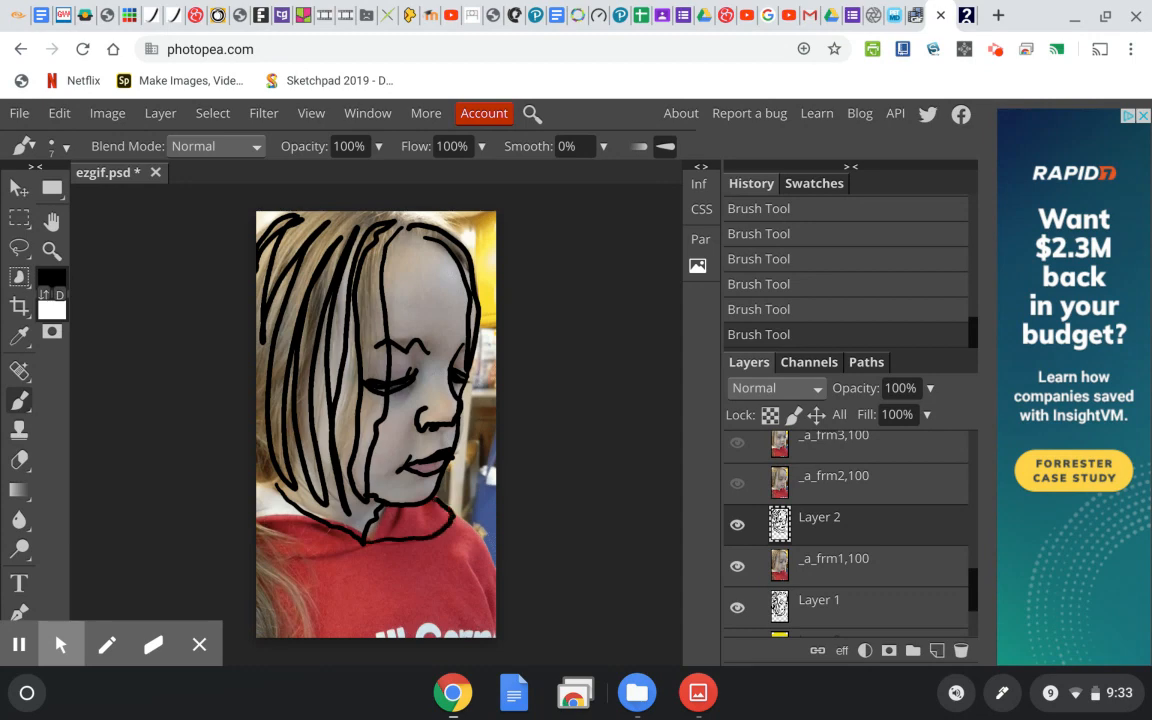
pyautogui.moveTo(256, 515); pyautogui.dragTo(300, 507)
pyautogui.moveTo(262, 552); pyautogui.dragTo(356, 545)
pyautogui.moveTo(455, 515)
pyautogui.mouseDown()
pyautogui.moveTo(492, 555)
pyautogui.moveTo(490, 612)
pyautogui.mouseUp()
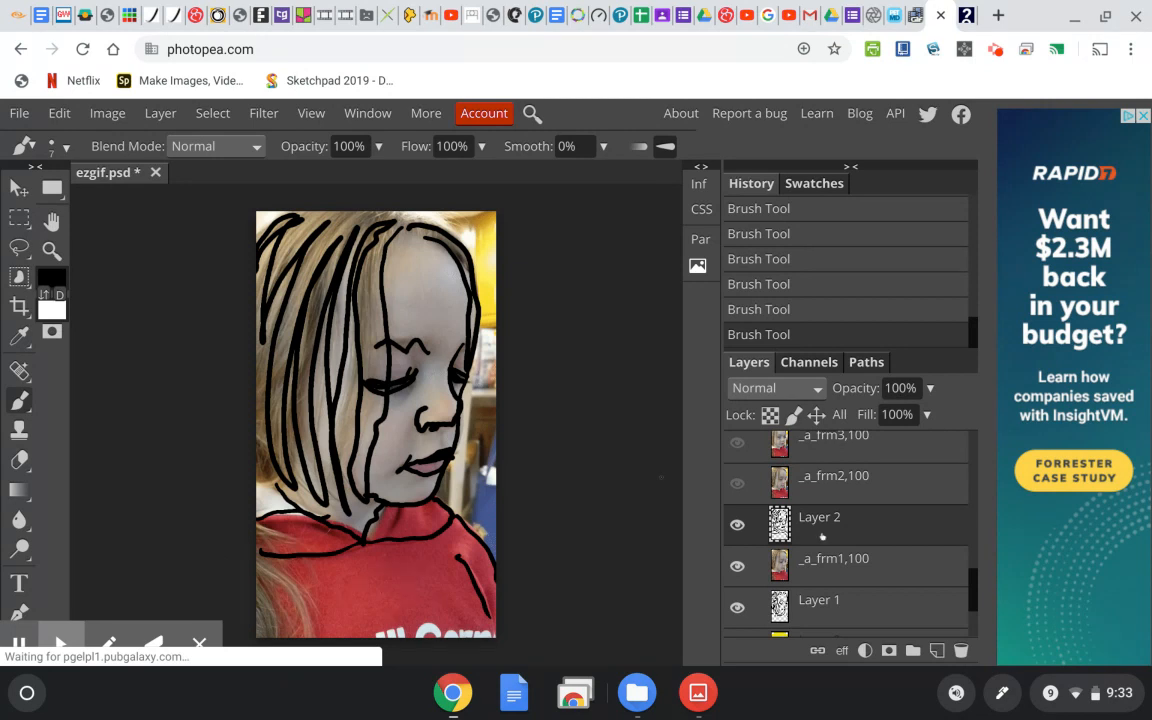
# Step: Add a new layer between _a_frm1 and its outline layer, and set the brush size to 38 px
pyautogui.click(836, 569)
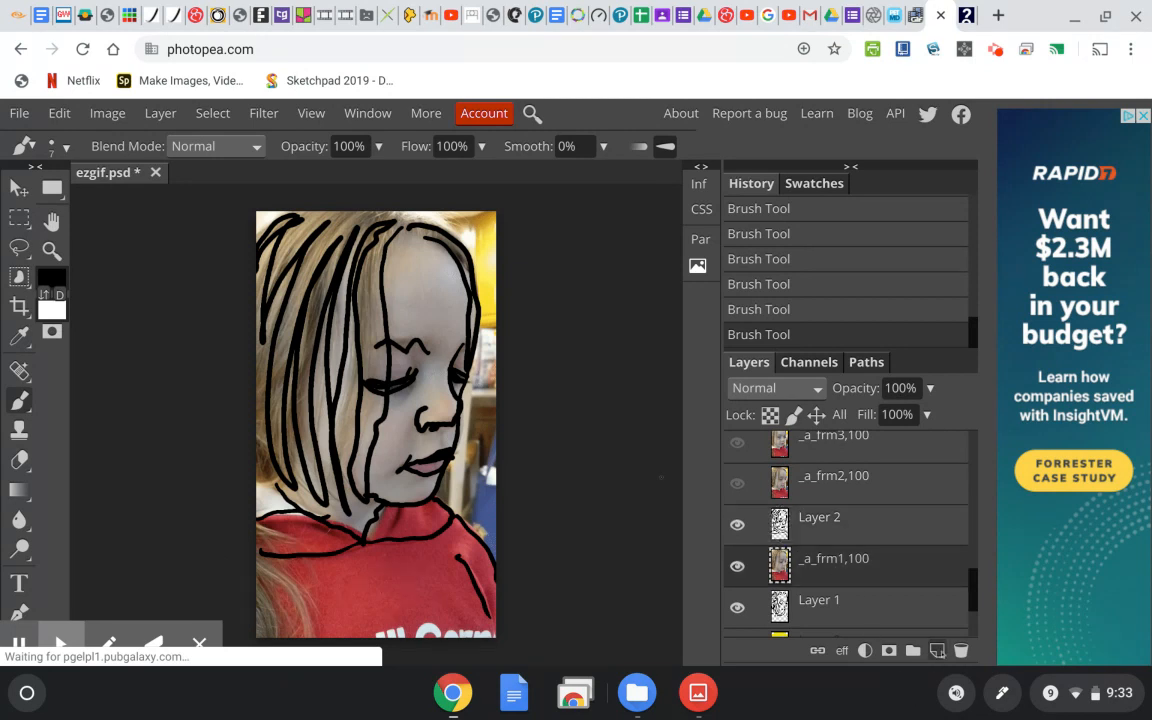
pyautogui.click(937, 651)
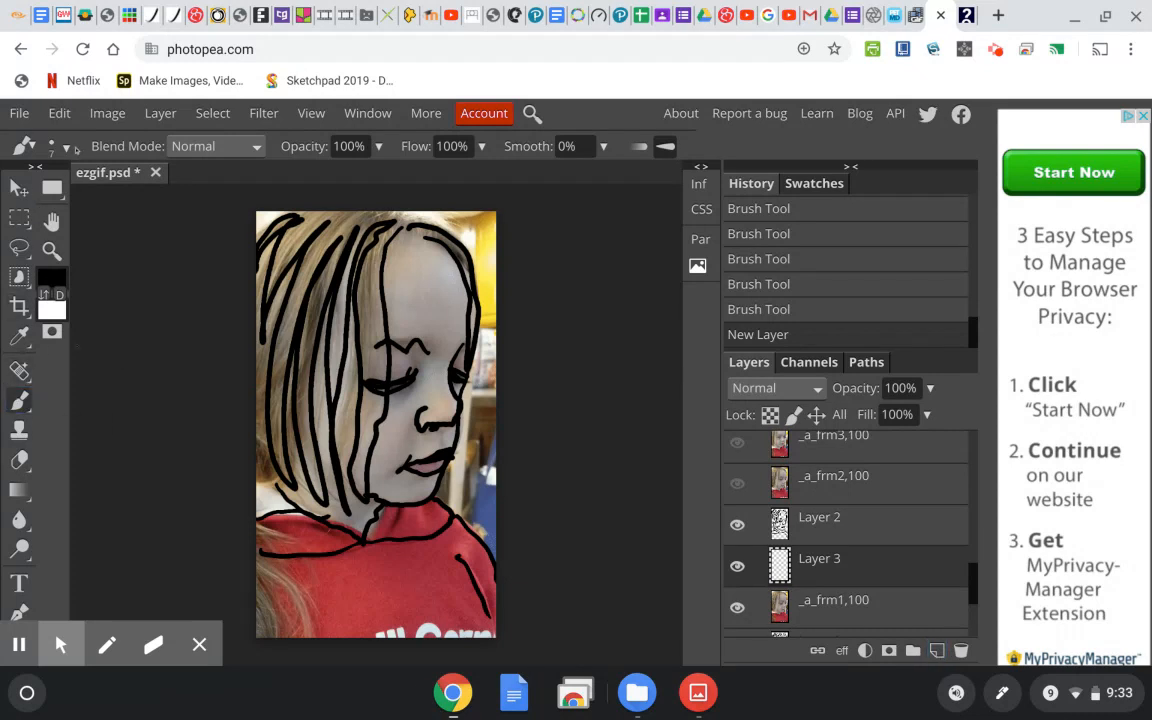
pyautogui.click(60, 147)
pyautogui.click(118, 199)
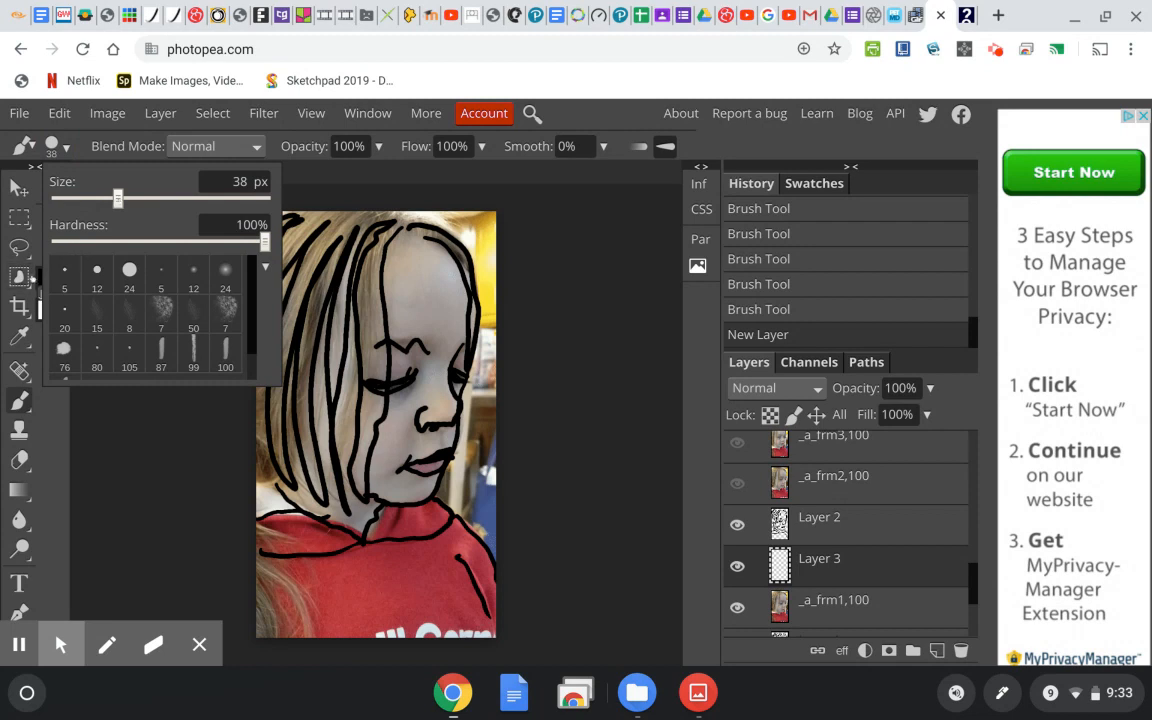
# Step: Set the foreground colour to yellow ece012 and paint the hair on Layer 3
pyautogui.click(38, 276)
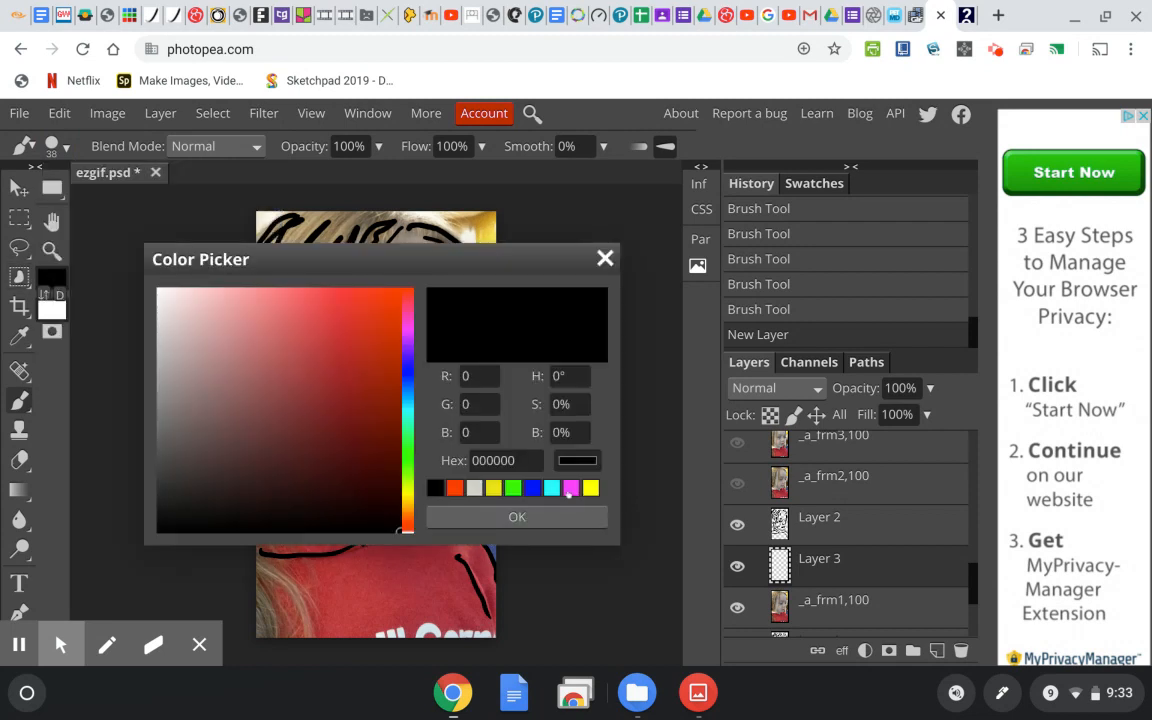
pyautogui.click(492, 488)
pyautogui.click(492, 516)
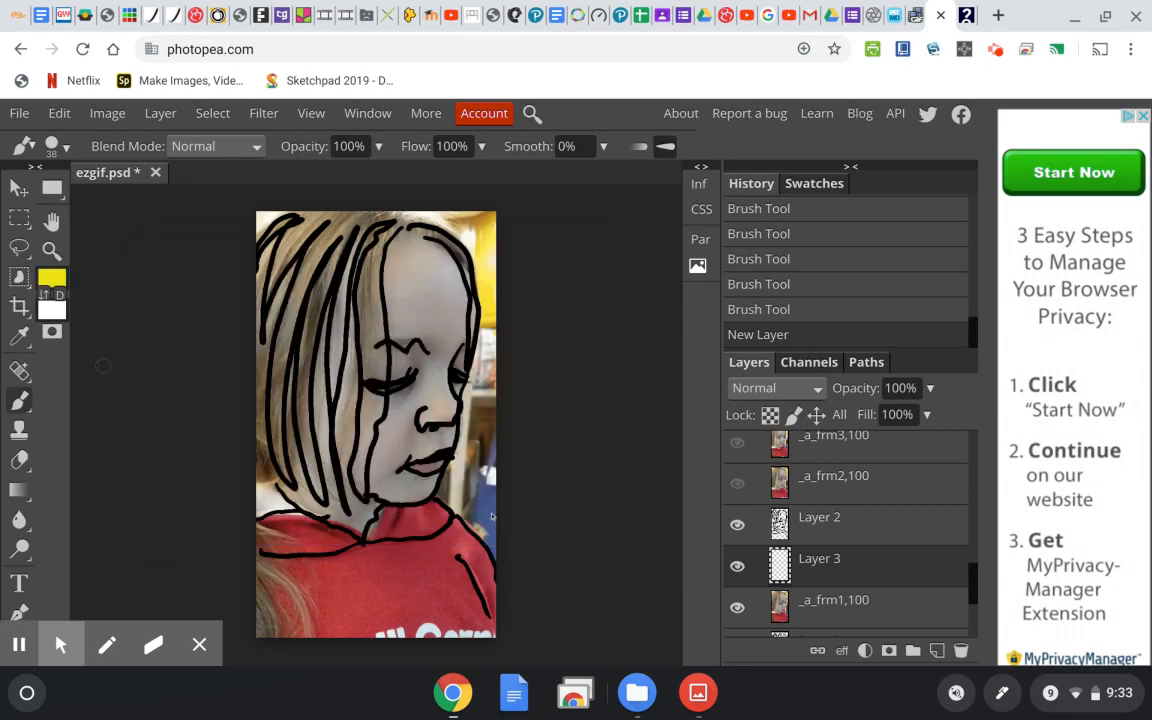
pyautogui.moveTo(365, 216)
pyautogui.mouseDown()
pyautogui.moveTo(352, 415)
pyautogui.moveTo(320, 245)
pyautogui.moveTo(268, 395)
pyautogui.moveTo(318, 327)
pyautogui.moveTo(318, 395)
pyautogui.moveTo(332, 400)
pyautogui.moveTo(318, 325)
pyautogui.moveTo(292, 415)
pyautogui.moveTo(315, 390)
pyautogui.moveTo(322, 460)
pyautogui.moveTo(323, 428)
pyautogui.moveTo(276, 385)
pyautogui.moveTo(256, 415)
pyautogui.moveTo(252, 245)
pyautogui.moveTo(291, 316)
pyautogui.moveTo(300, 208)
pyautogui.moveTo(340, 195)
pyautogui.moveTo(306, 225)
pyautogui.moveTo(285, 203)
pyautogui.mouseUp()
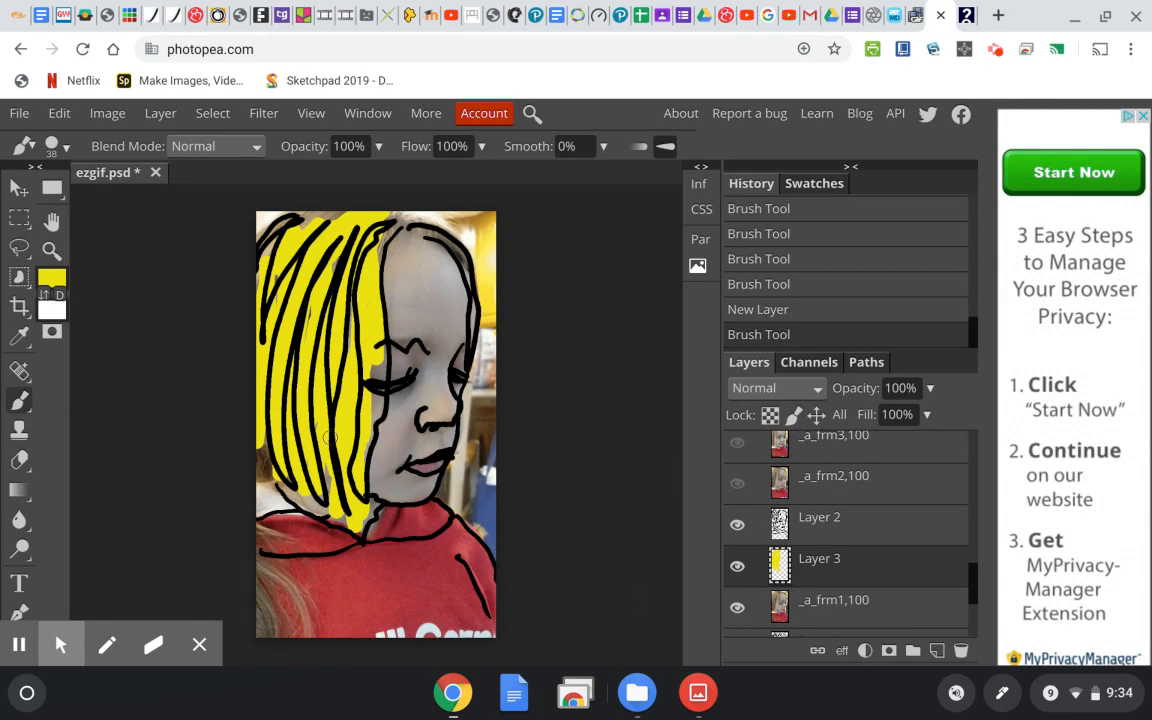
# Step: Set the foreground colour to red ff0000 and paint the hoodie on Layer 3 with a 73 px brush
pyautogui.click(50, 278)
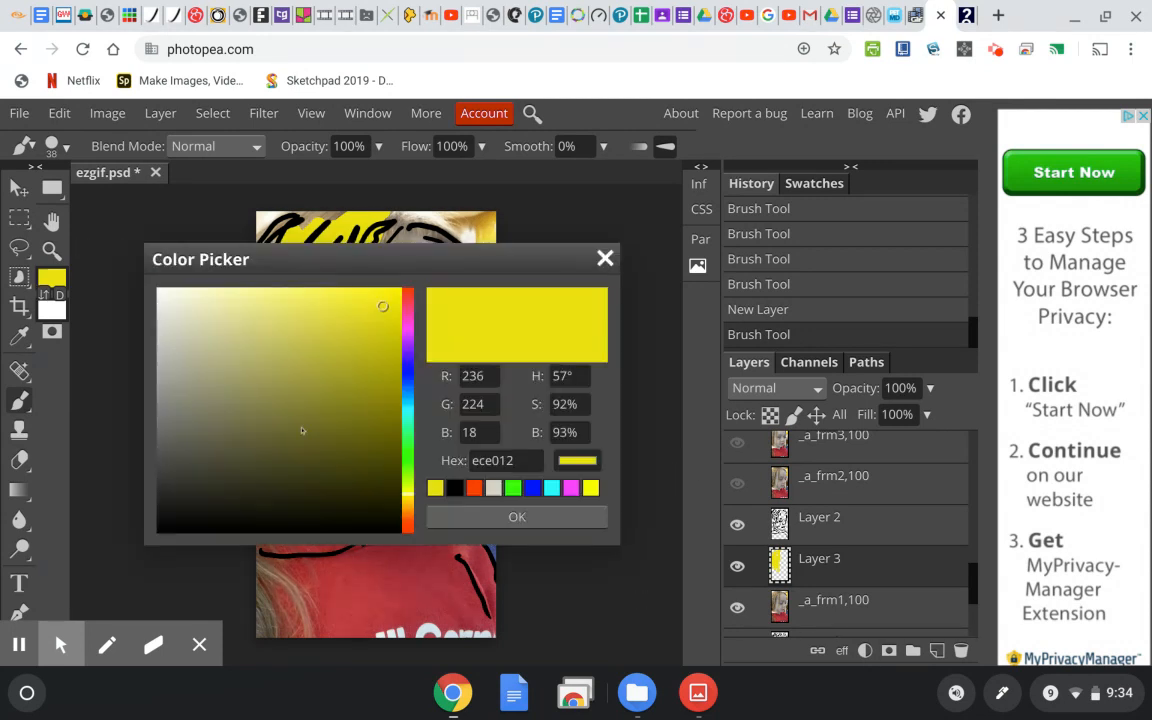
pyautogui.click(474, 487)
pyautogui.click(517, 516)
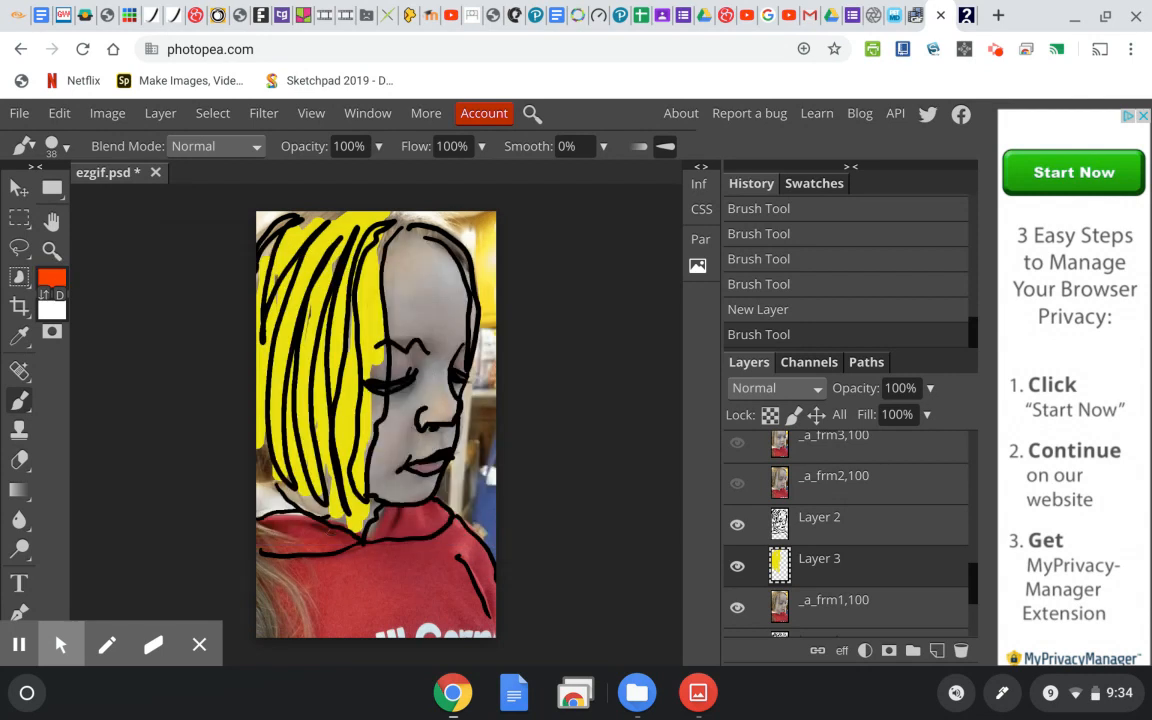
pyautogui.click(56, 146)
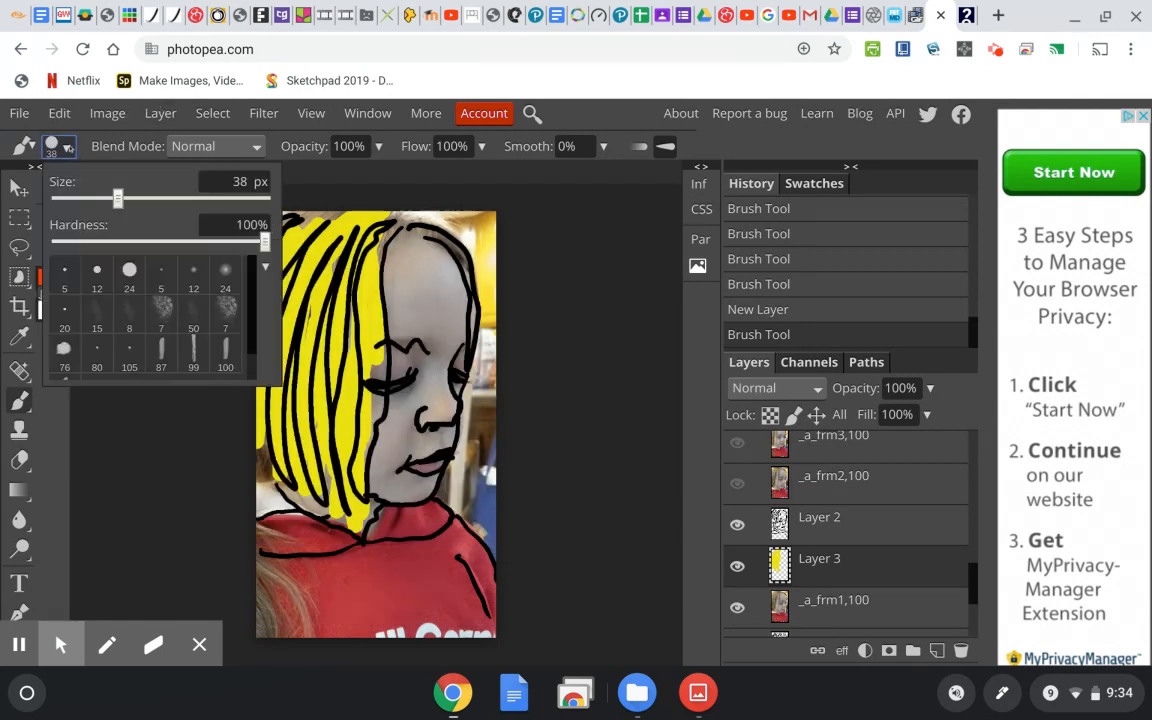
pyautogui.click(134, 199)
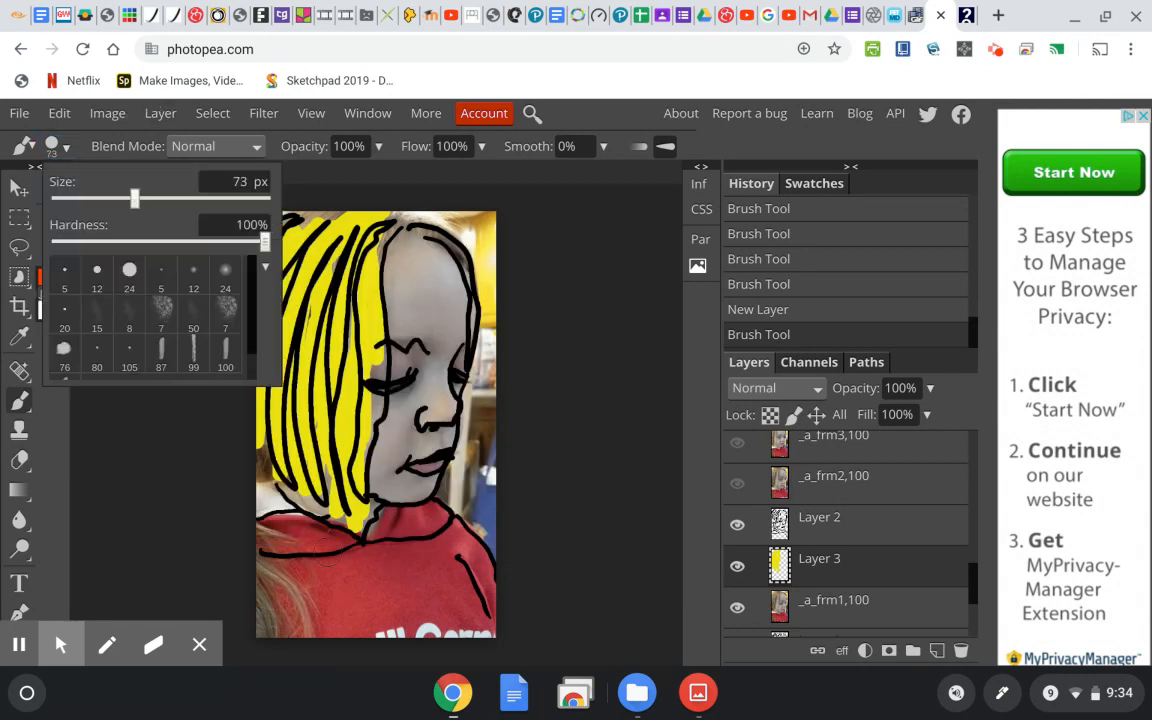
pyautogui.click(56, 146)
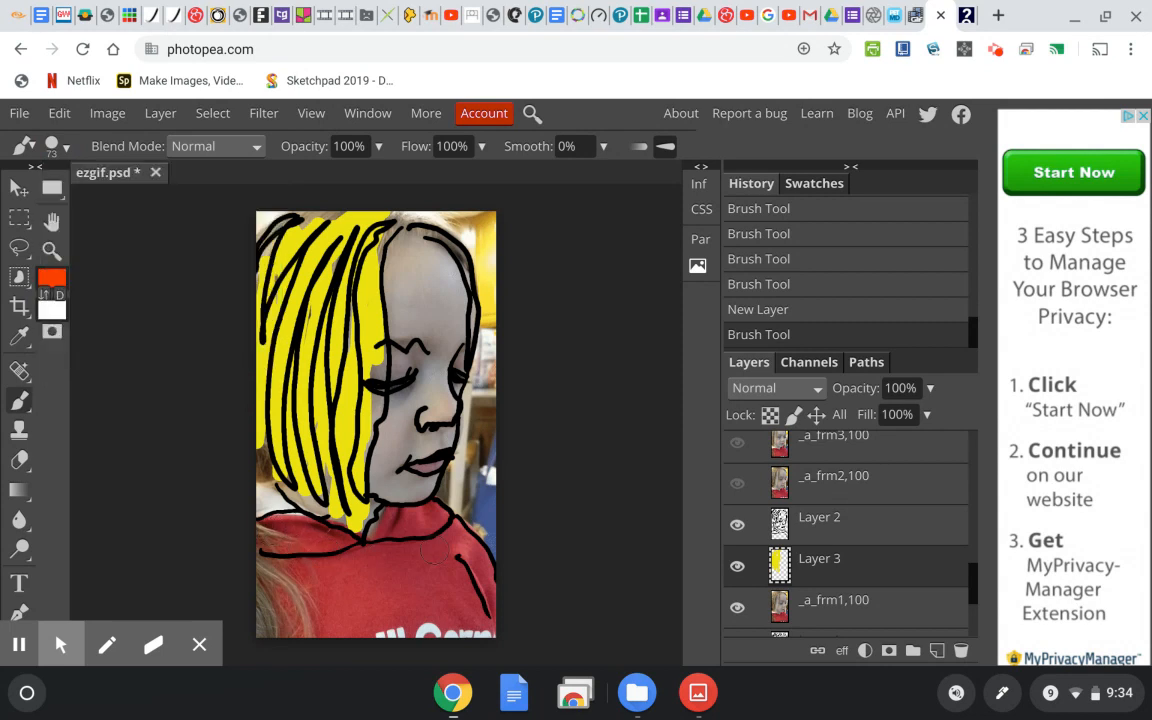
pyautogui.moveTo(445, 498)
pyautogui.mouseDown()
pyautogui.moveTo(349, 591)
pyautogui.moveTo(464, 540)
pyautogui.moveTo(503, 590)
pyautogui.moveTo(503, 618)
pyautogui.moveTo(442, 643)
pyautogui.moveTo(284, 630)
pyautogui.mouseUp()
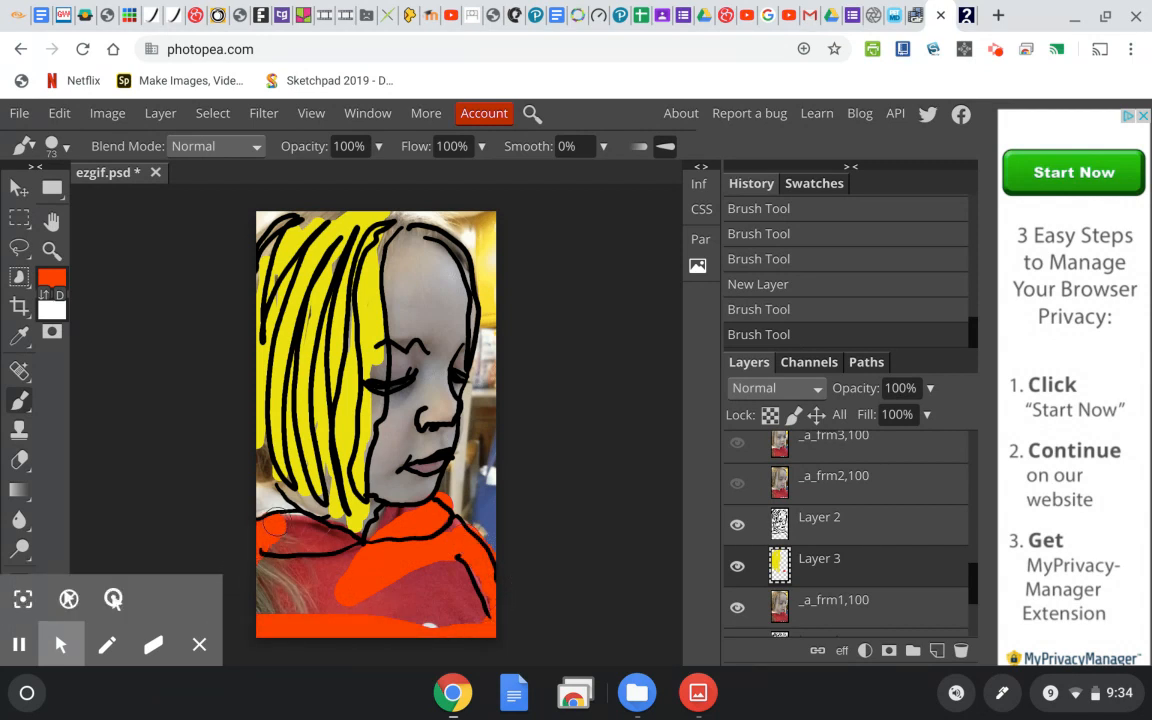
pyautogui.moveTo(262, 540)
pyautogui.mouseDown()
pyautogui.moveTo(389, 558)
pyautogui.moveTo(268, 600)
pyautogui.moveTo(285, 570)
pyautogui.moveTo(334, 548)
pyautogui.moveTo(322, 565)
pyautogui.moveTo(487, 607)
pyautogui.moveTo(284, 594)
pyautogui.moveTo(262, 612)
pyautogui.moveTo(336, 608)
pyautogui.mouseUp()
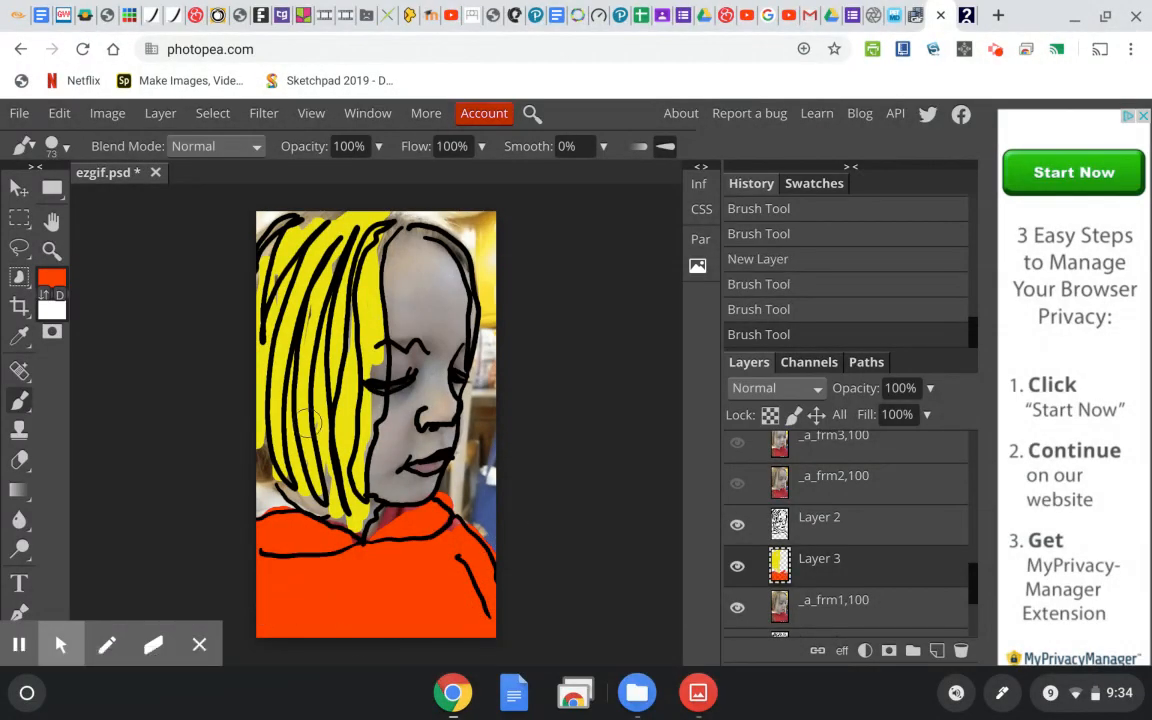
# Step: Set the foreground colour to the light grey-beige swatch and paint the face on Layer 3
pyautogui.click(52, 277)
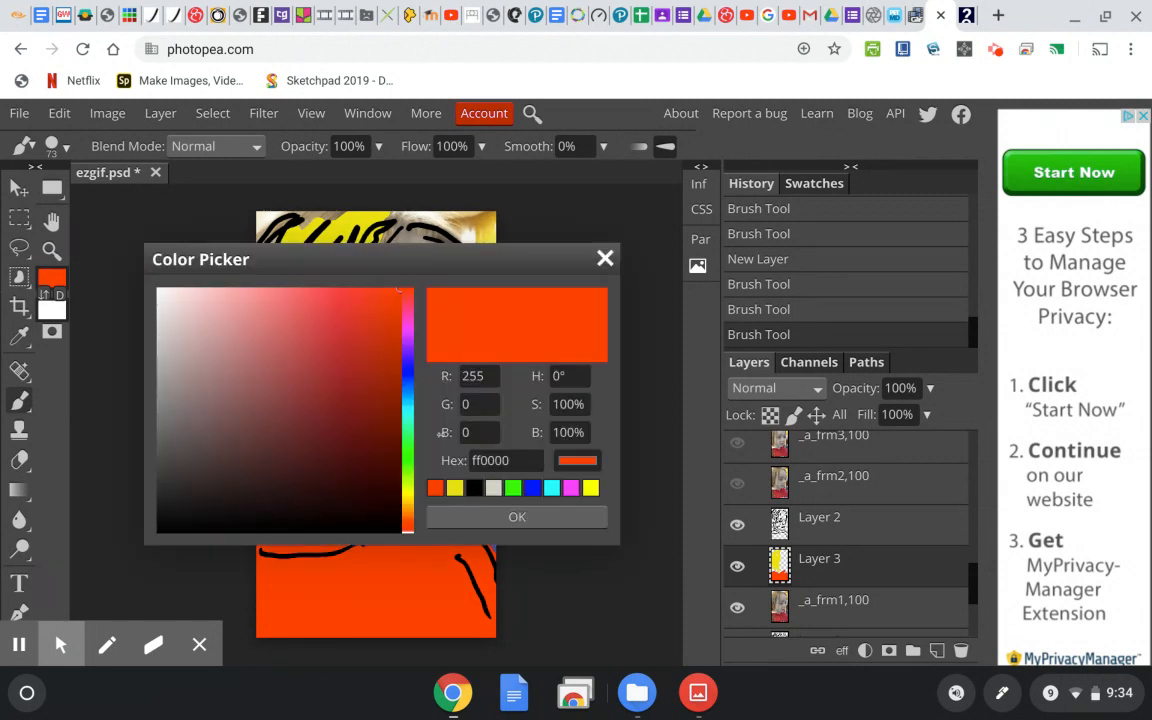
pyautogui.click(493, 487)
pyautogui.click(505, 517)
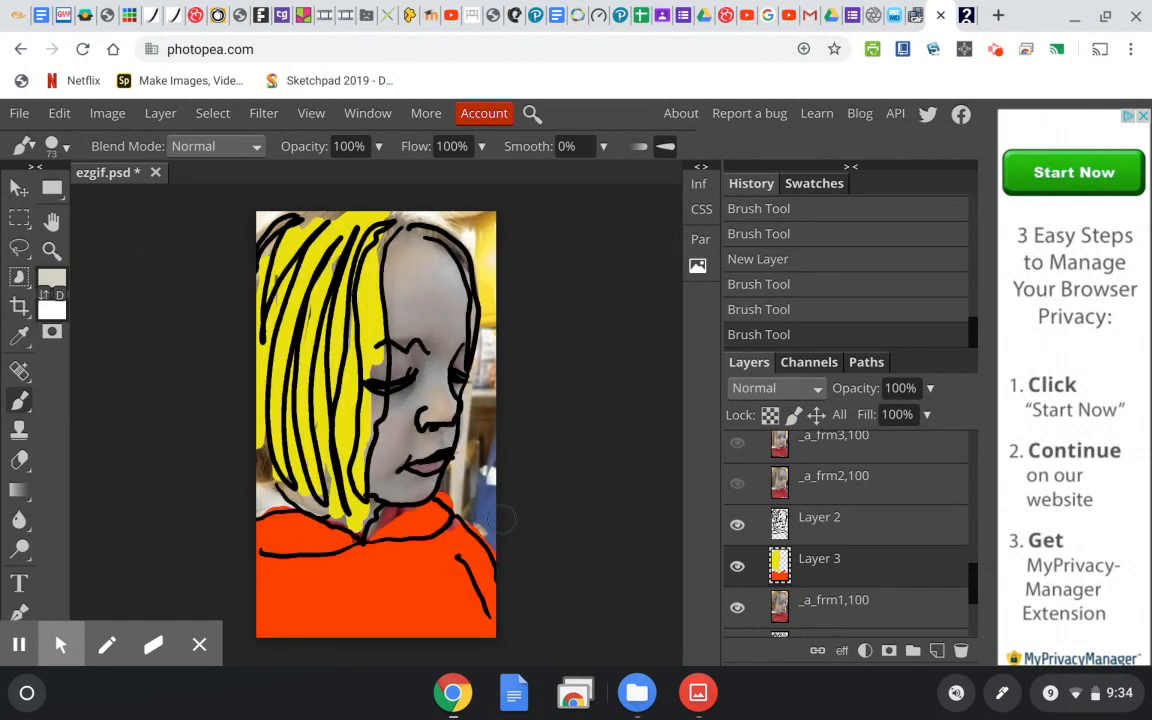
pyautogui.moveTo(402, 228)
pyautogui.mouseDown()
pyautogui.moveTo(400, 470)
pyautogui.moveTo(380, 350)
pyautogui.moveTo(395, 355)
pyautogui.moveTo(425, 240)
pyautogui.moveTo(365, 212)
pyautogui.moveTo(375, 355)
pyautogui.moveTo(424, 254)
pyautogui.moveTo(380, 440)
pyautogui.moveTo(350, 450)
pyautogui.moveTo(378, 467)
pyautogui.mouseUp()
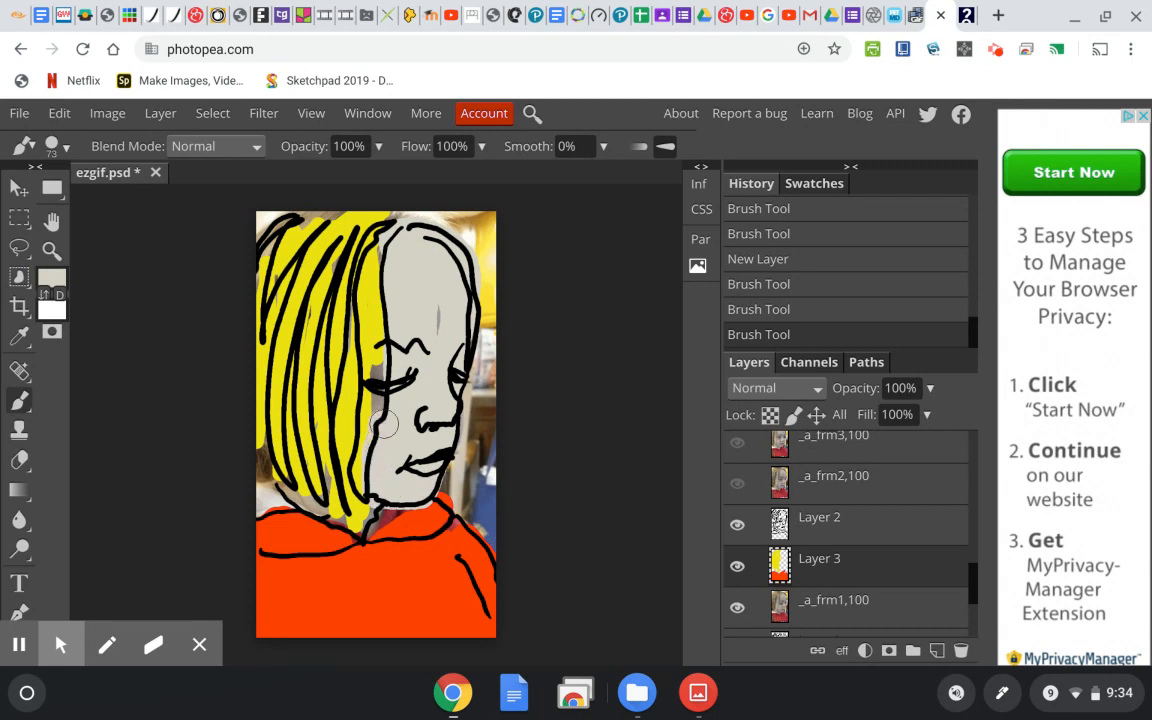
pyautogui.moveTo(418, 274)
pyautogui.mouseDown()
pyautogui.moveTo(405, 273)
pyautogui.moveTo(370, 441)
pyautogui.mouseUp()
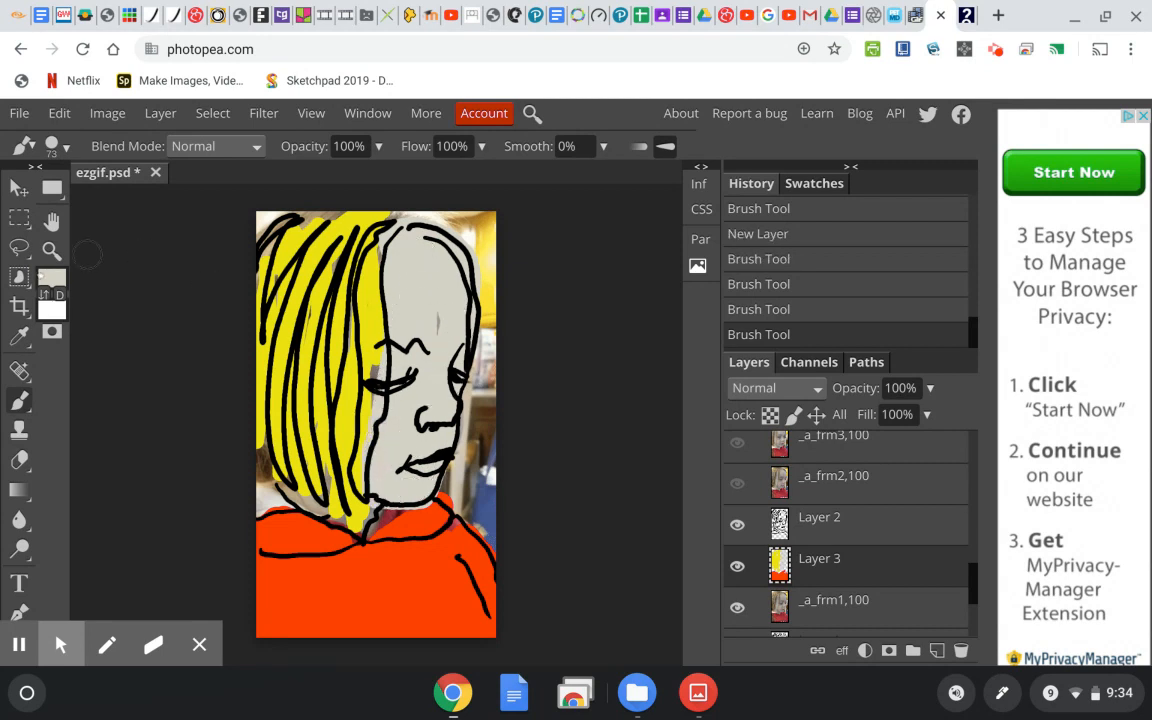
# Step: Switch the foreground colour back to yellow ece012 and fill the unpainted gaps along the hair's lower edge on Layer 3
pyautogui.click(52, 278)
pyautogui.click(386, 303)
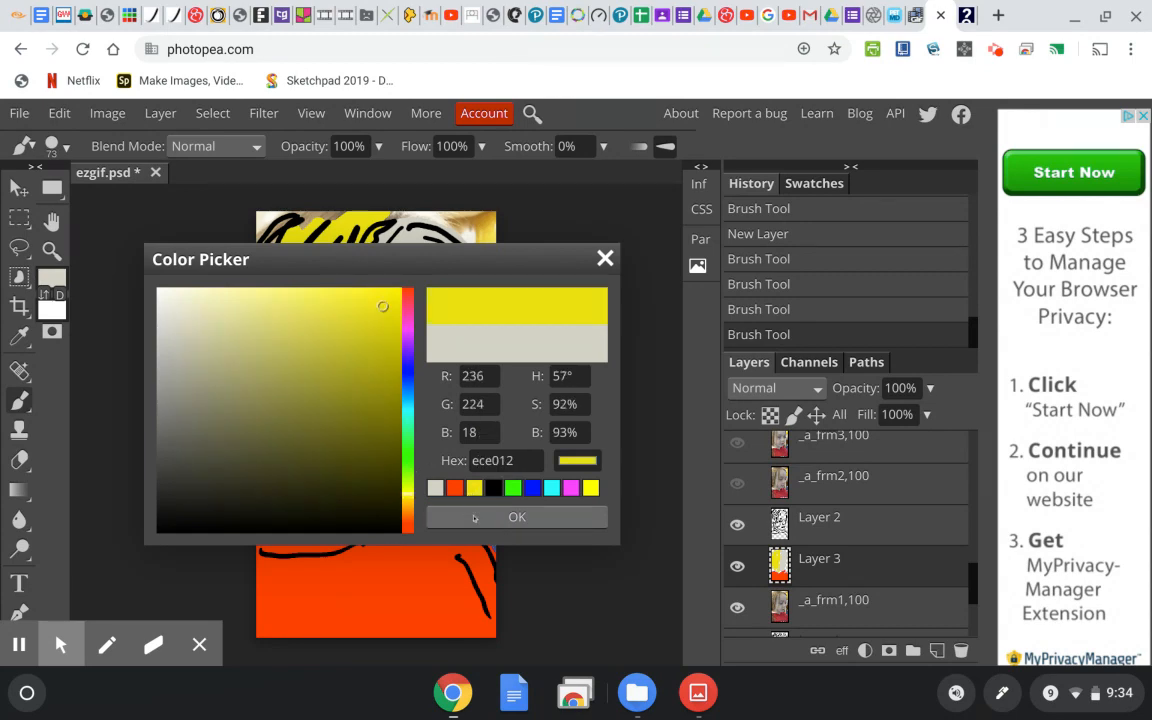
pyautogui.click(517, 516)
pyautogui.moveTo(313, 512)
pyautogui.mouseDown()
pyautogui.moveTo(349, 510)
pyautogui.moveTo(263, 490)
pyautogui.moveTo(254, 353)
pyautogui.moveTo(269, 254)
pyautogui.moveTo(318, 215)
pyautogui.moveTo(354, 373)
pyautogui.moveTo(340, 370)
pyautogui.mouseUp()
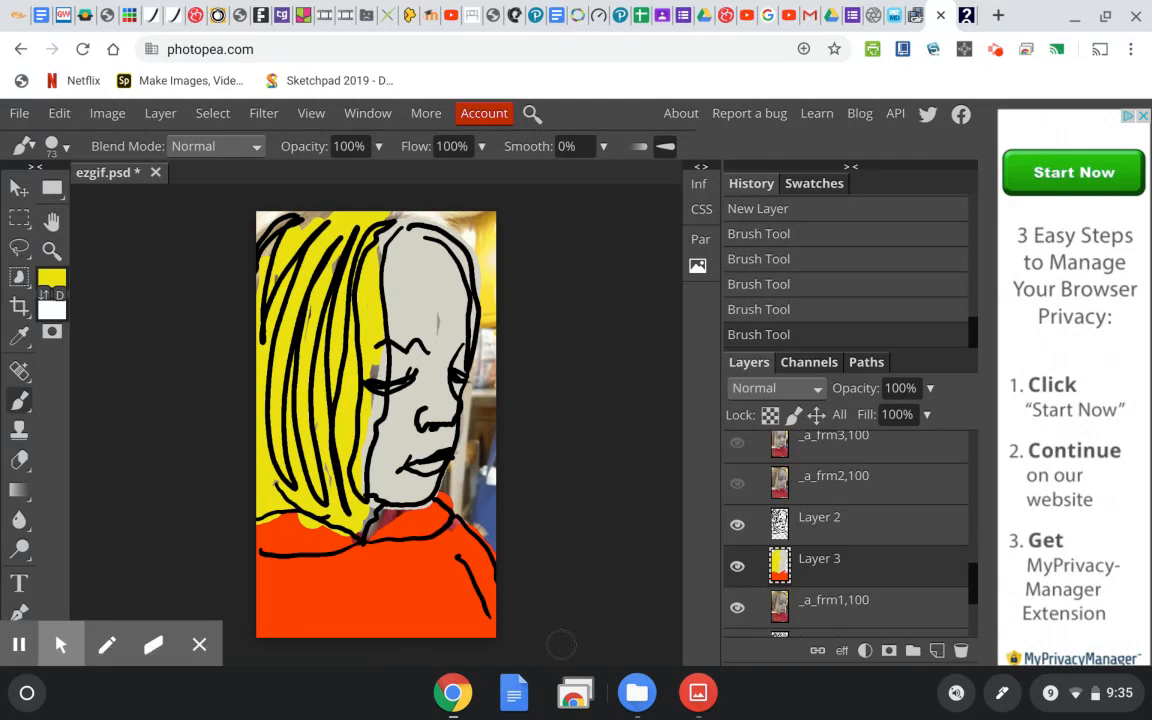
pyautogui.moveTo(978, 590); pyautogui.dragTo(1000, 453)
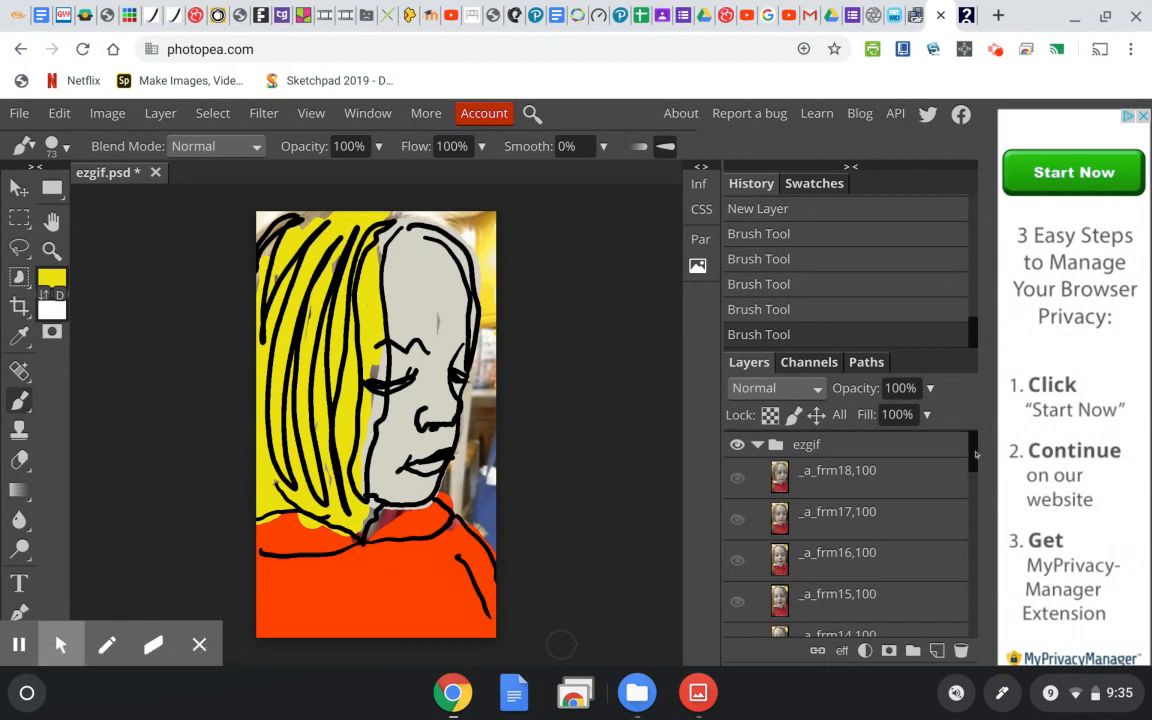
pyautogui.moveTo(975, 455); pyautogui.dragTo(975, 463)
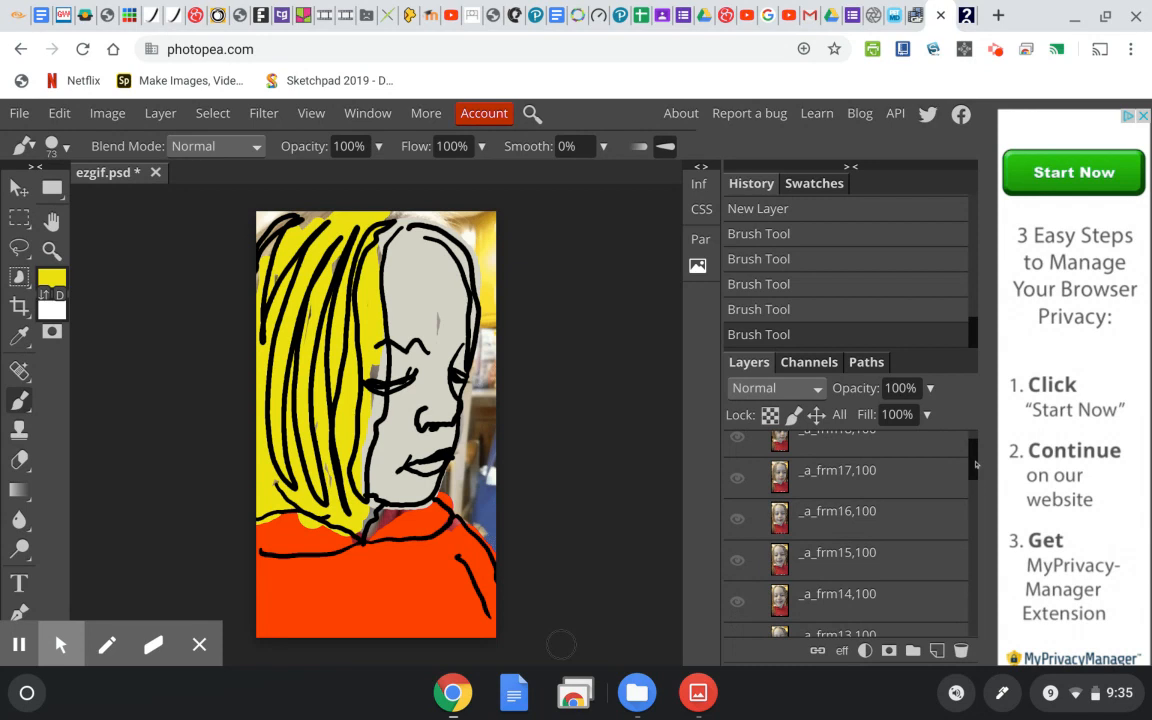
# Step: Move the Color Fill 1 layer below _a_frm0,100 to the very bottom of the layer stack
pyautogui.moveTo(975, 463); pyautogui.dragTo(975, 637)
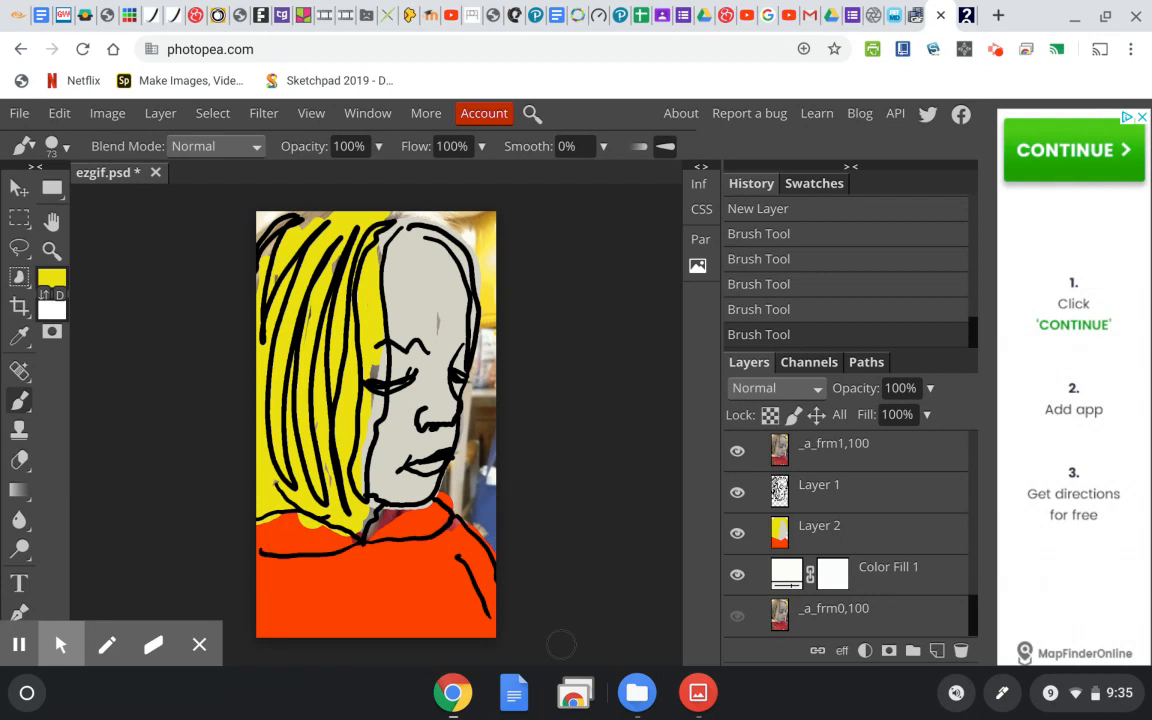
pyautogui.moveTo(874, 567)
pyautogui.mouseDown()
pyautogui.moveTo(874, 600)
pyautogui.moveTo(856, 611)
pyautogui.moveTo(860, 587)
pyautogui.mouseUp()
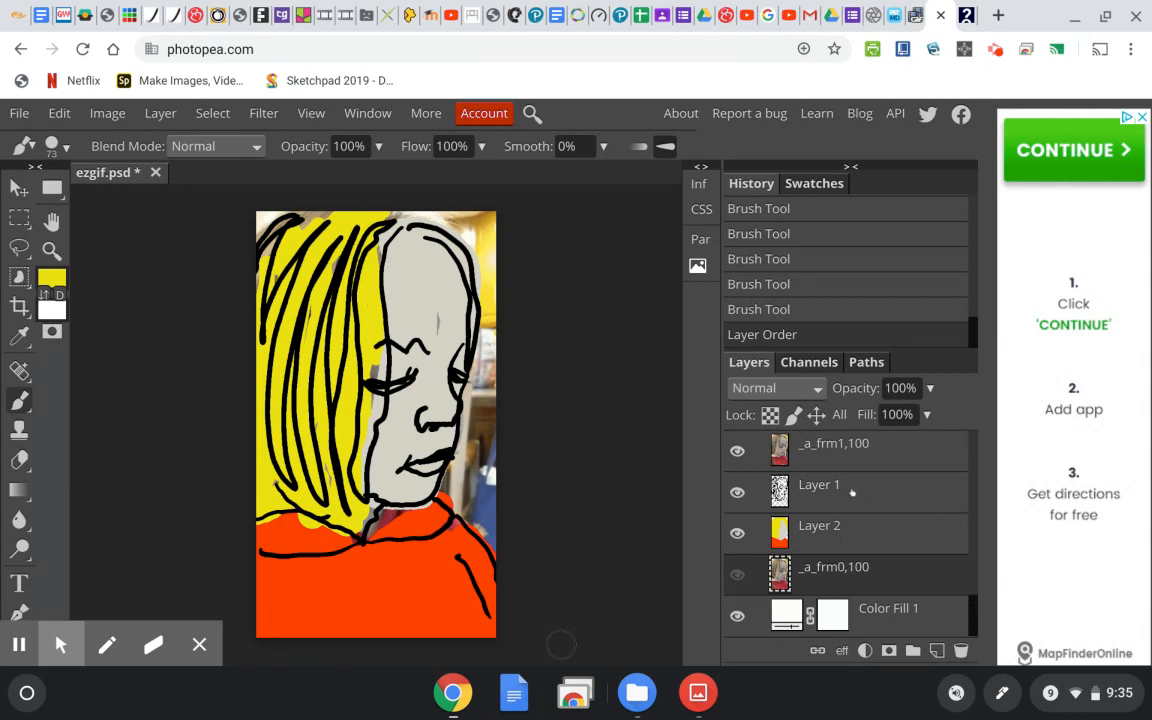
# Step: Hide the second frame's drawing layers, Layer 2 and Layer 3, and its photo layer _a_frm1,100
pyautogui.click(972, 582)
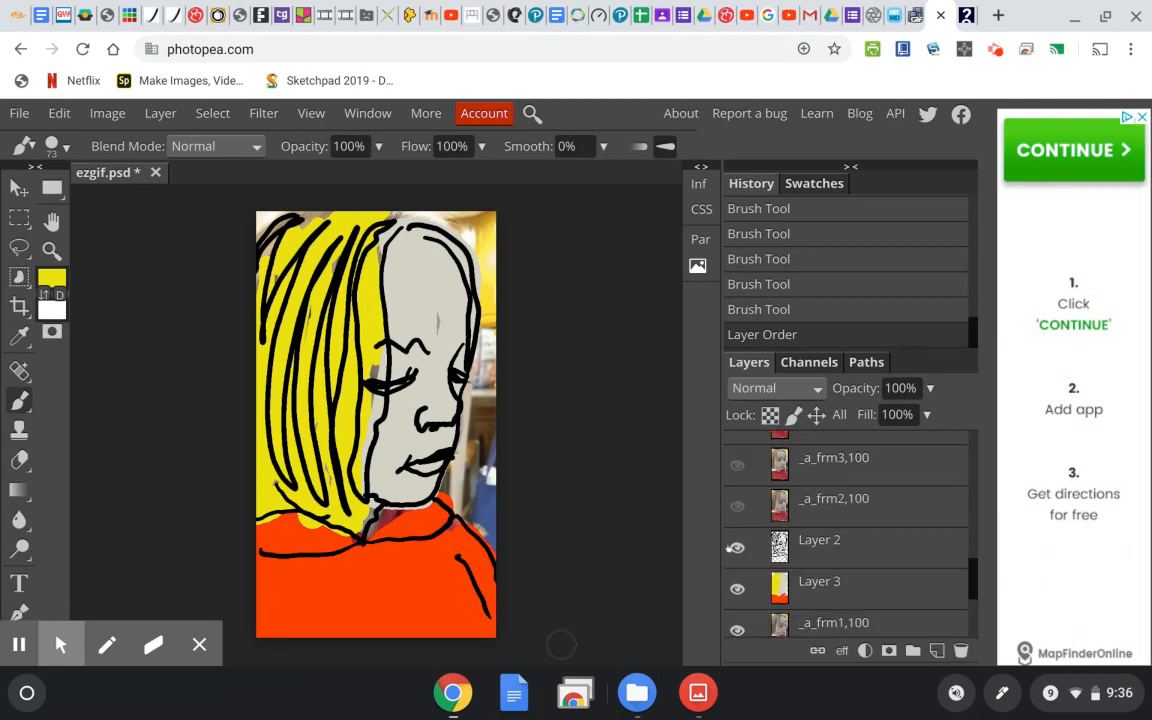
pyautogui.click(737, 547)
pyautogui.click(737, 589)
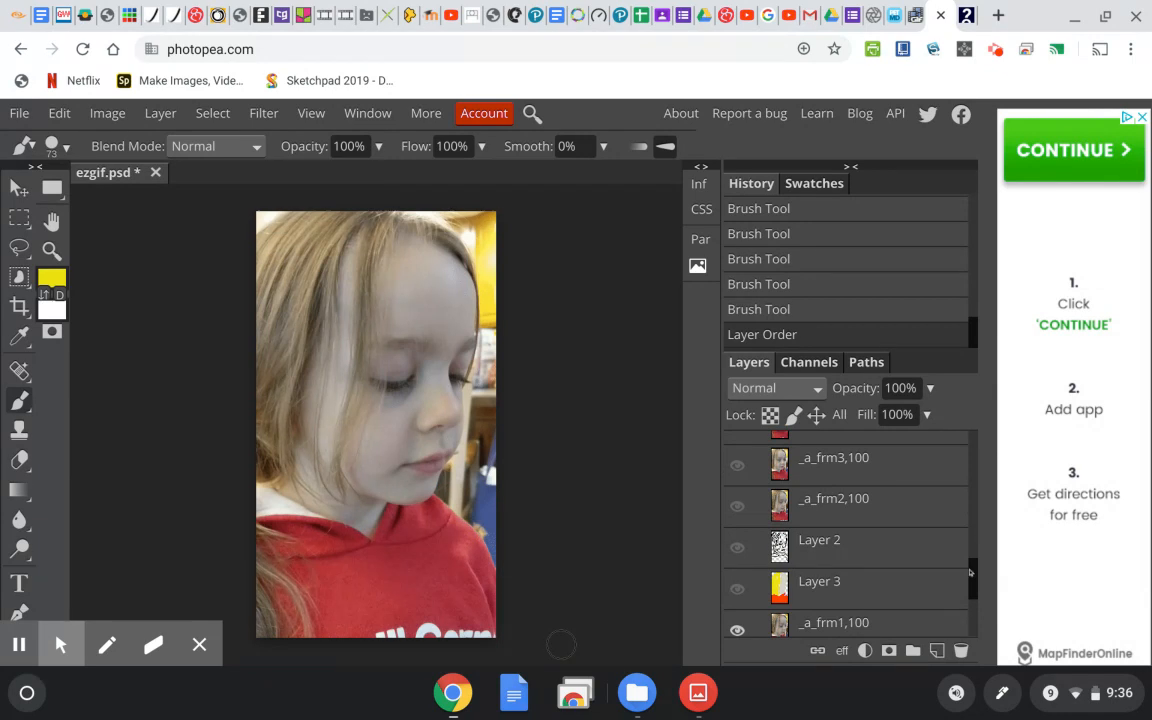
pyautogui.scroll(-3, 875, 515)
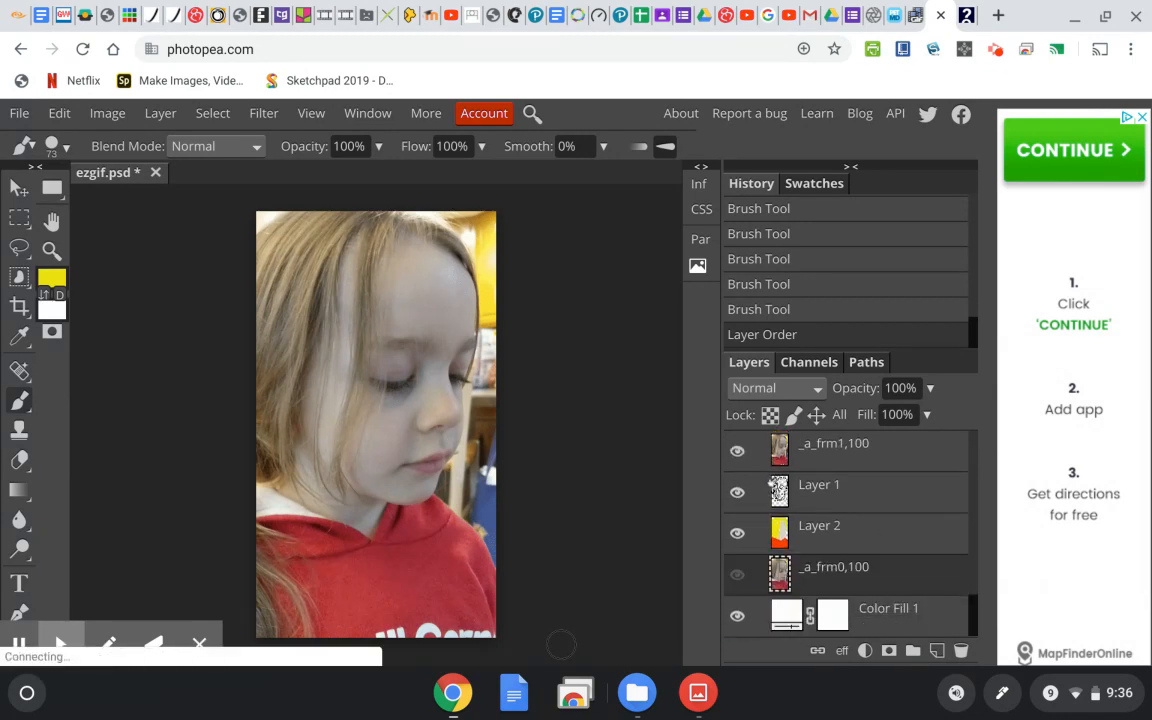
pyautogui.click(737, 451)
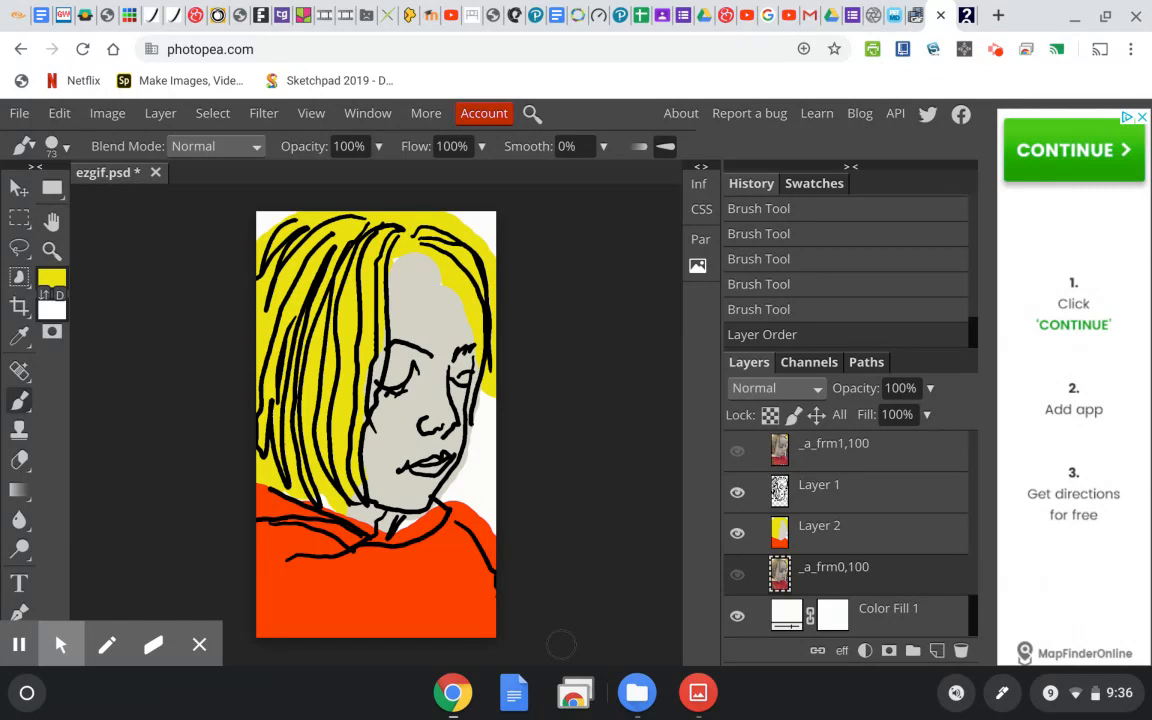
# Step: Show the _a_frm0,100 photo and switch the first frame's Layer 1 and Layer 2 off and back on above it
pyautogui.click(737, 492)
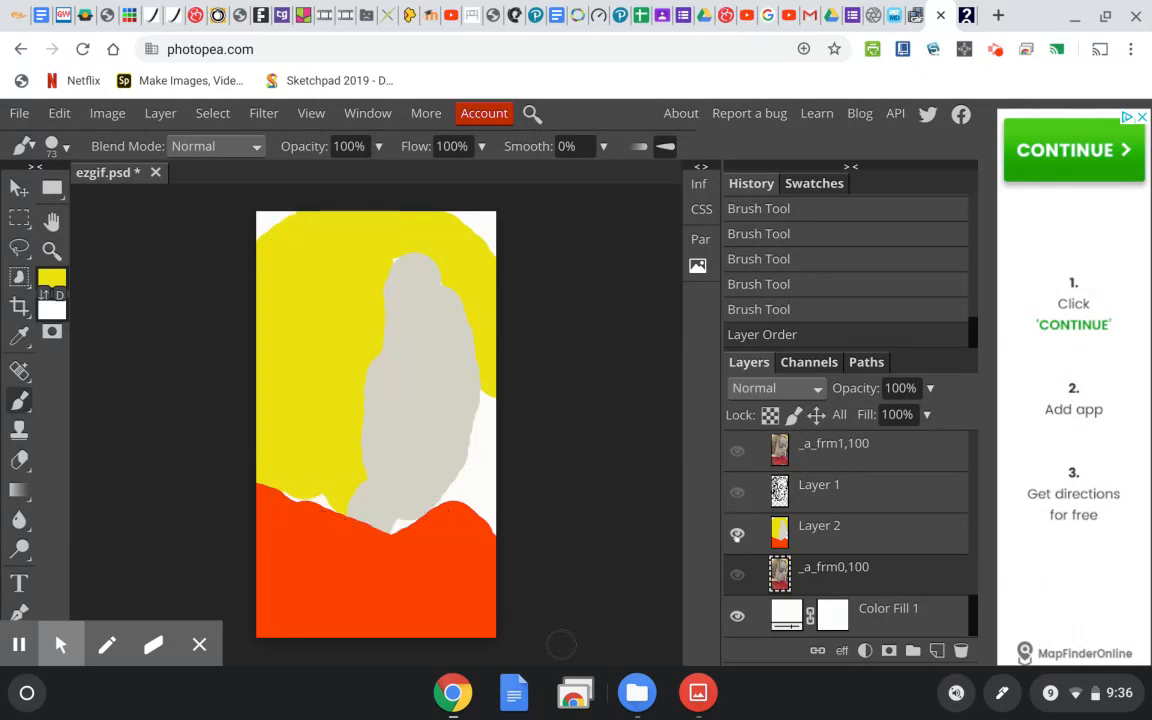
pyautogui.click(737, 533)
pyautogui.click(737, 574)
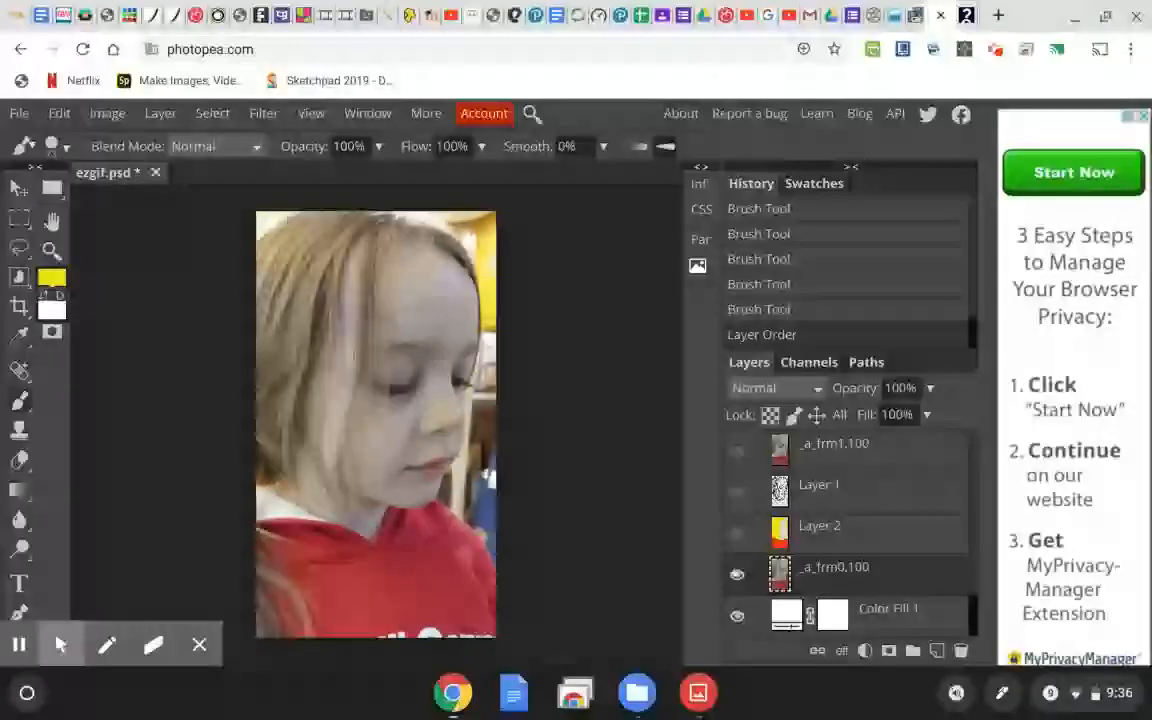
pyautogui.click(737, 492)
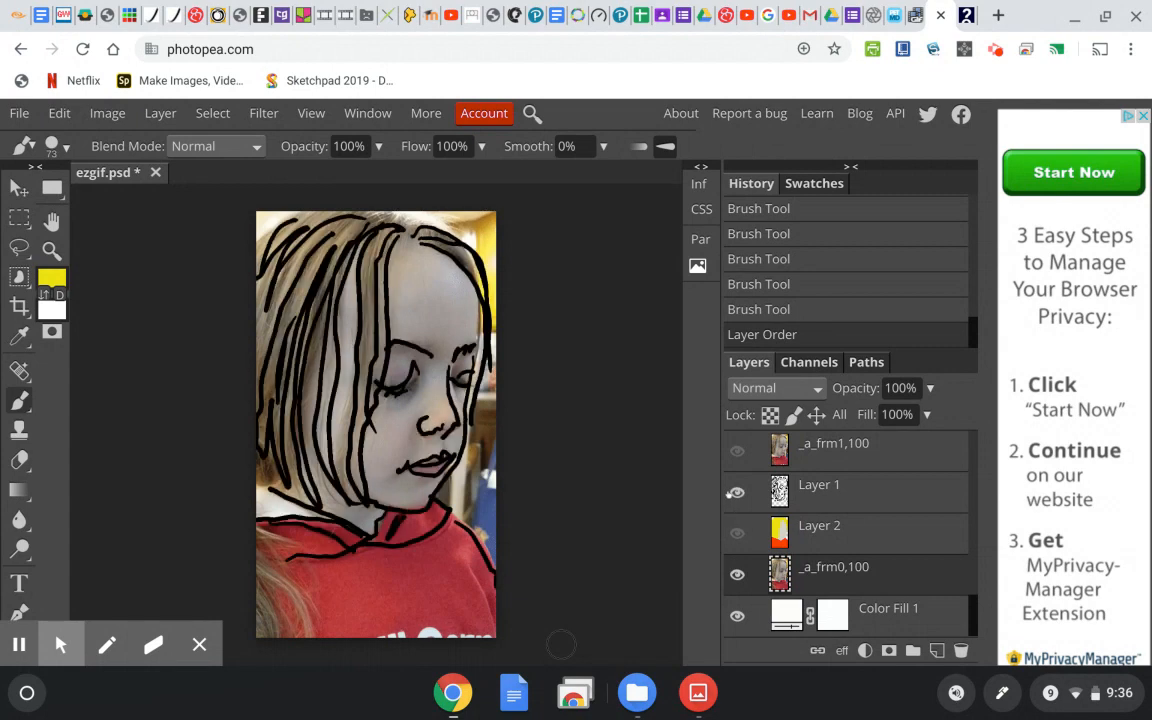
pyautogui.click(737, 533)
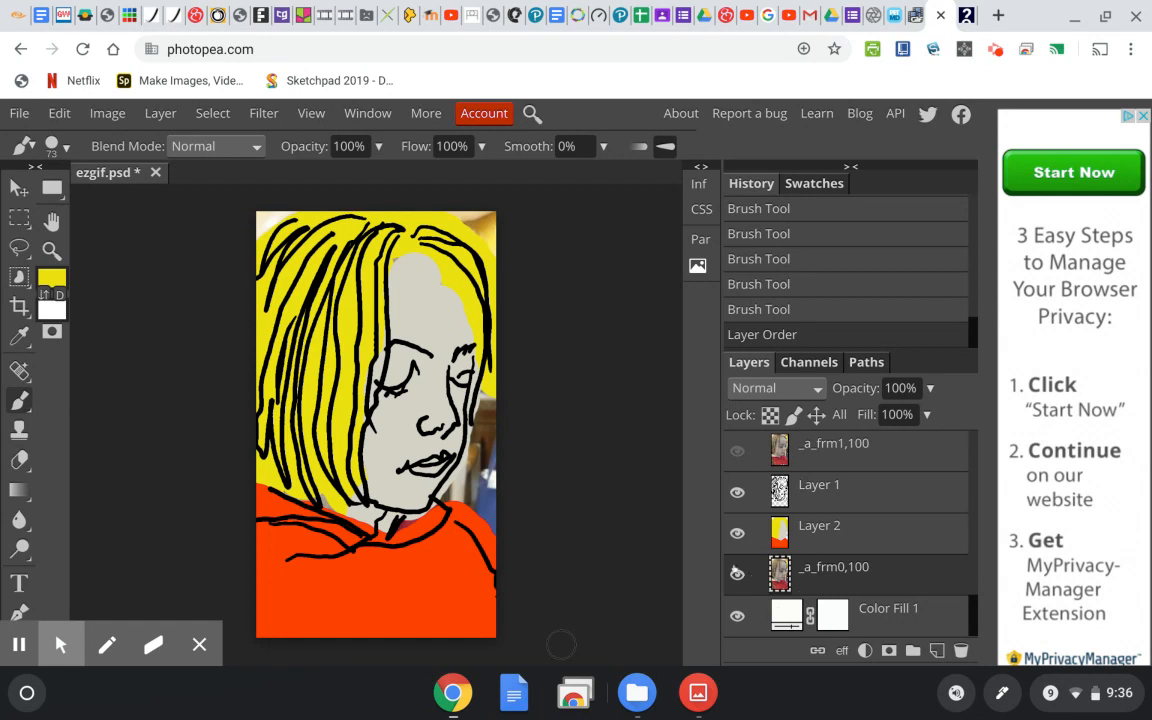
# Step: Merge the first frame's line drawing on Layer 1 with its colour painting on Layer 2
pyautogui.click(820, 525)
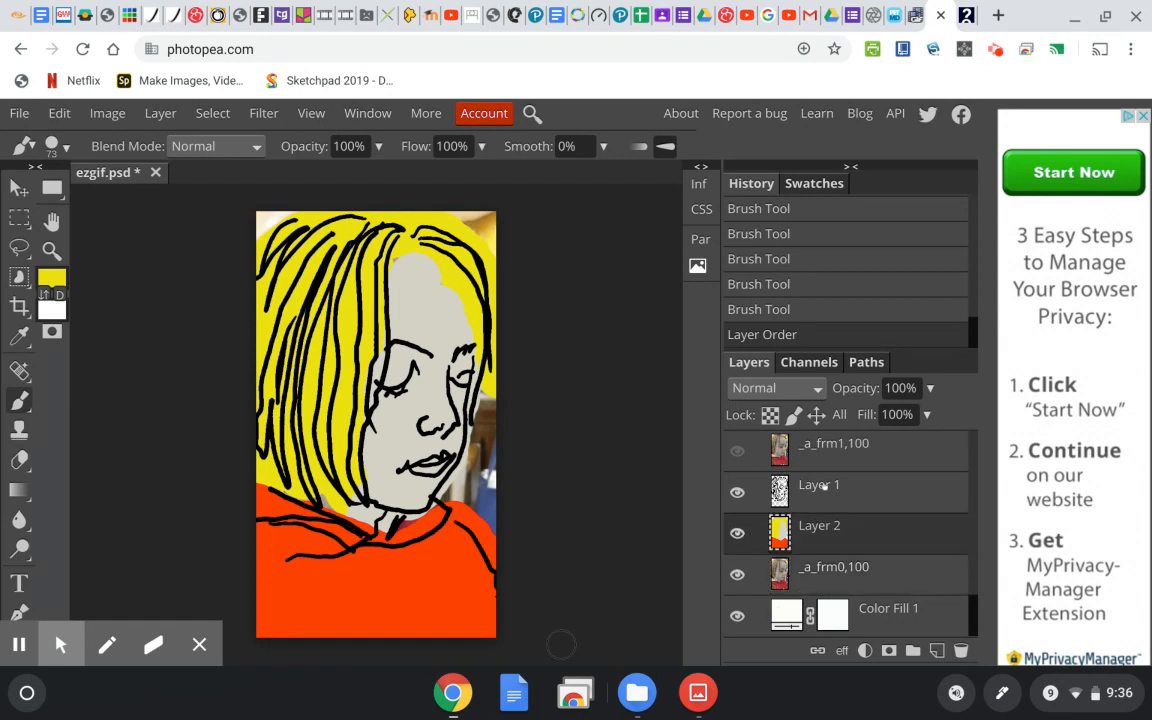
pyautogui.click(823, 484)
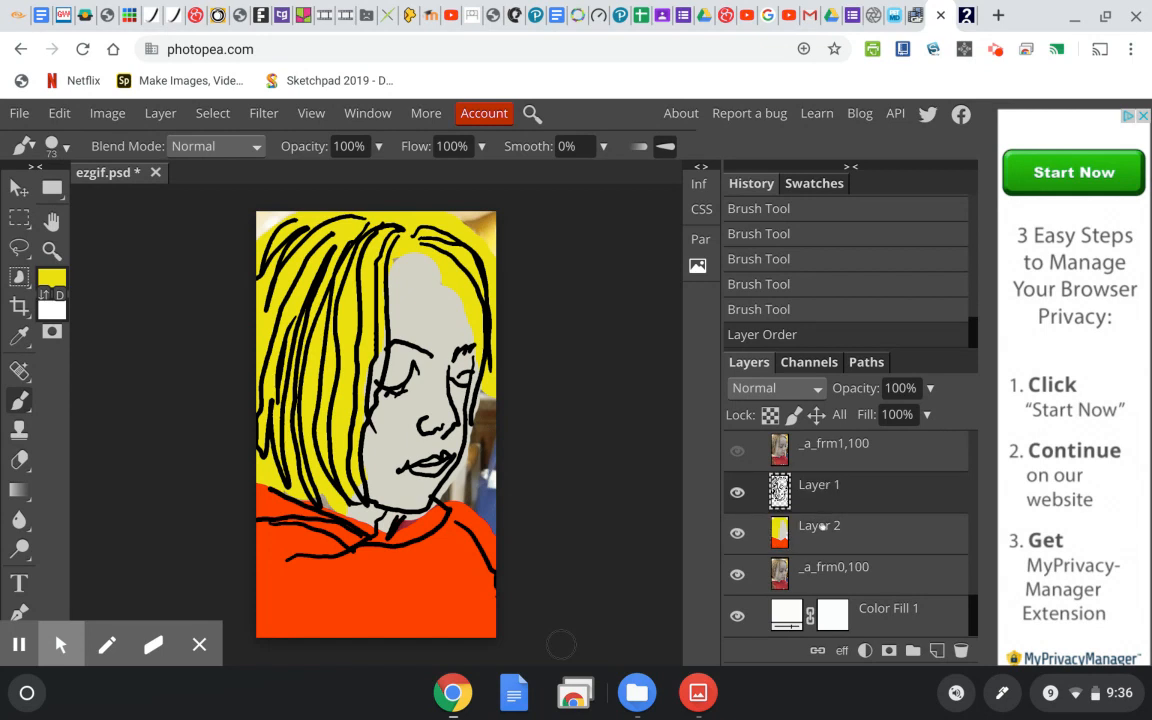
pyautogui.click(822, 530)
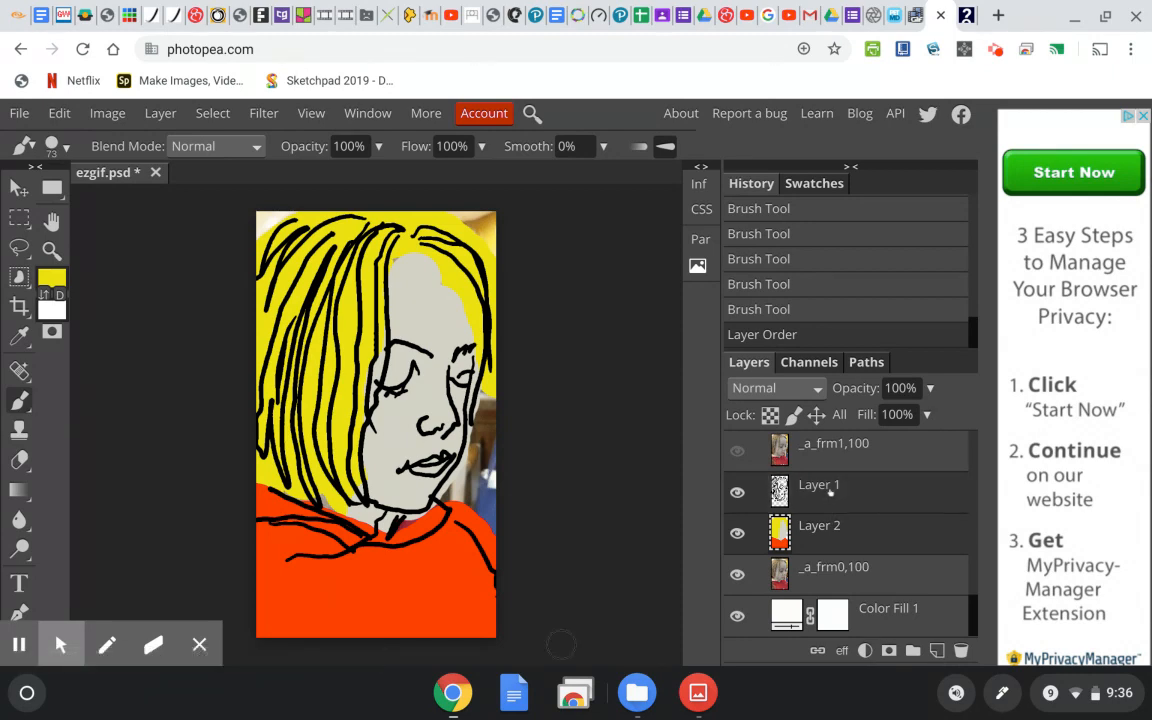
pyautogui.rightClick(830, 491)
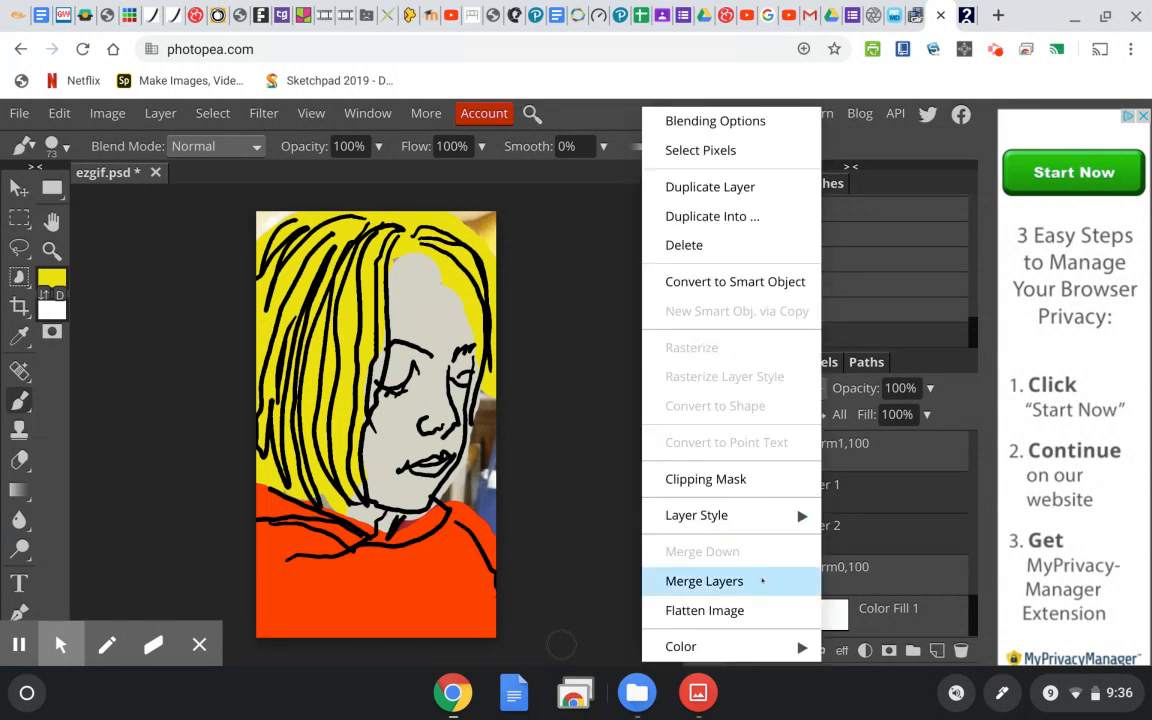
pyautogui.click(763, 580)
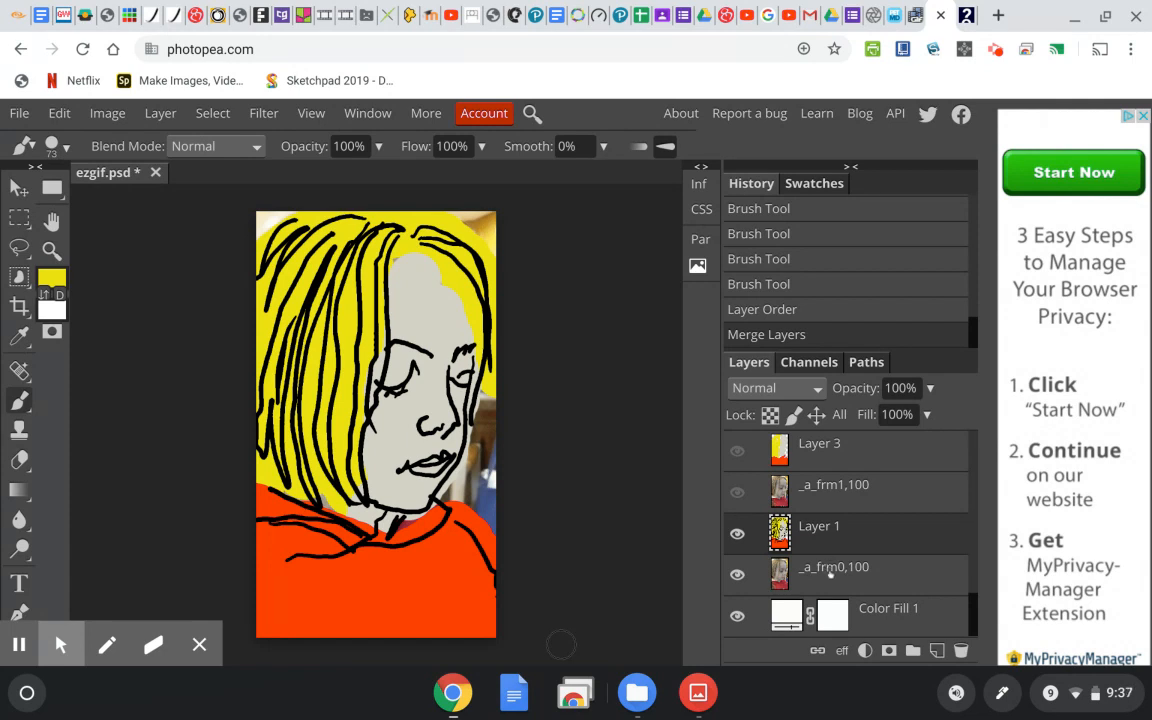
# Step: Rename the merged first-frame drawing layer as _a_0 and delete the _a_frm0,100 photo layer
pyautogui.click(975, 563)
pyautogui.click(974, 548)
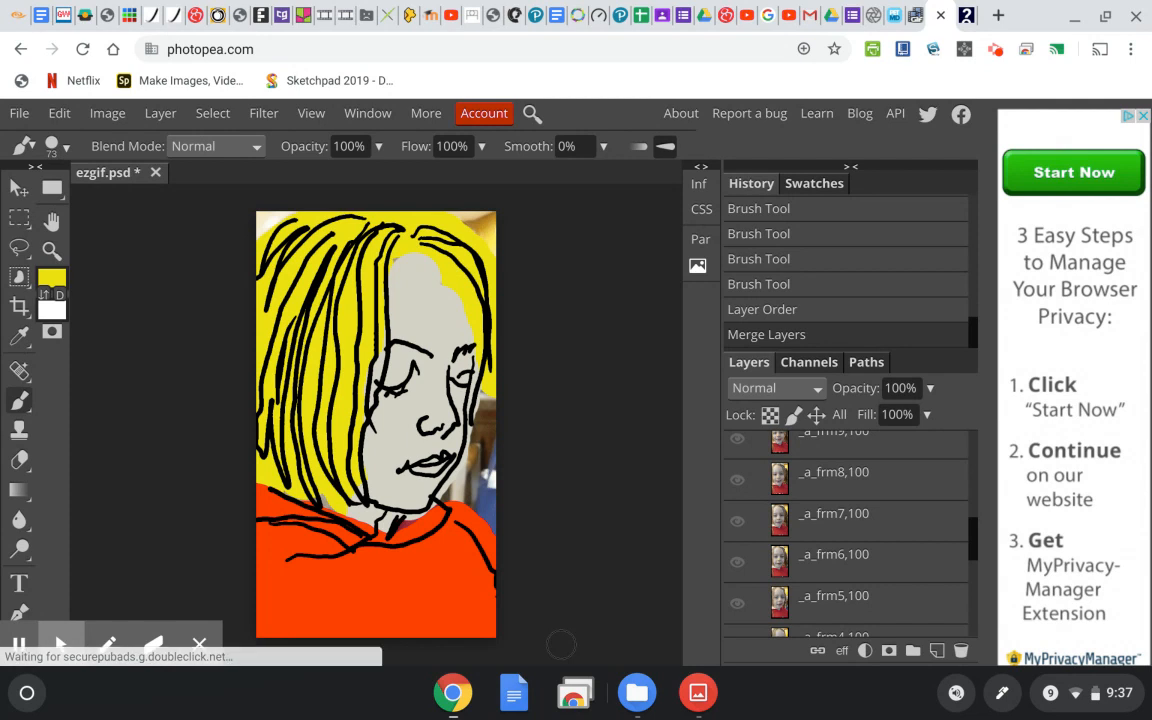
pyautogui.moveTo(974, 541); pyautogui.dragTo(972, 618)
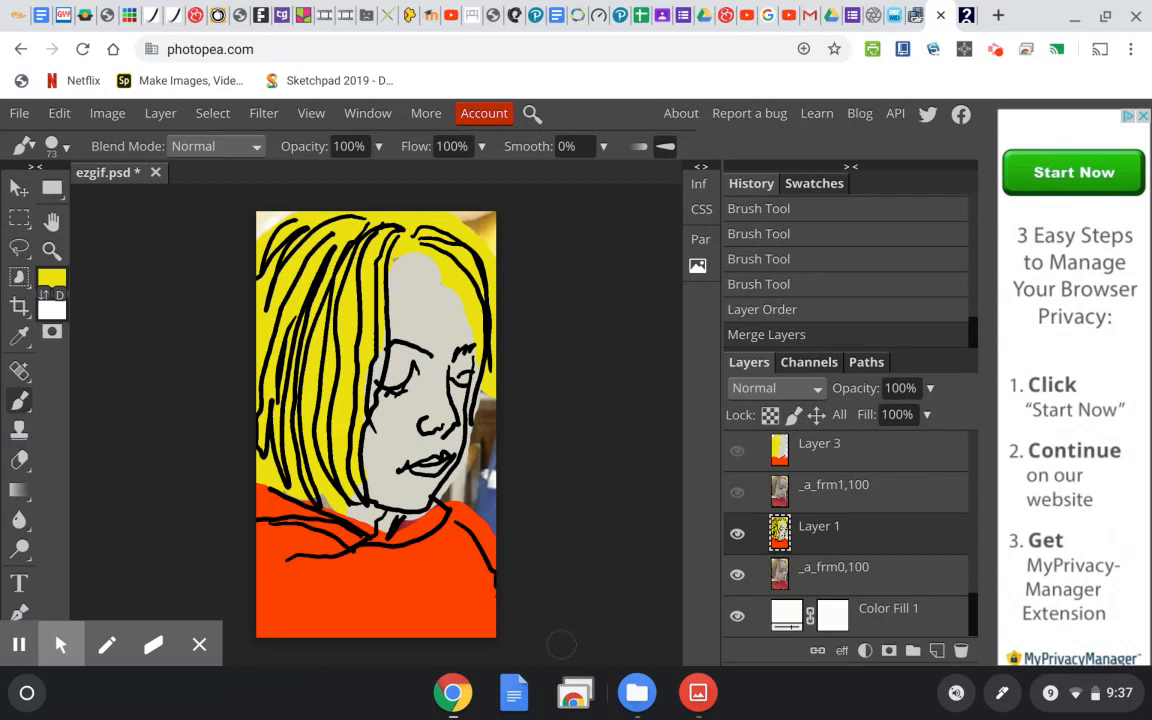
pyautogui.doubleClick(822, 526)
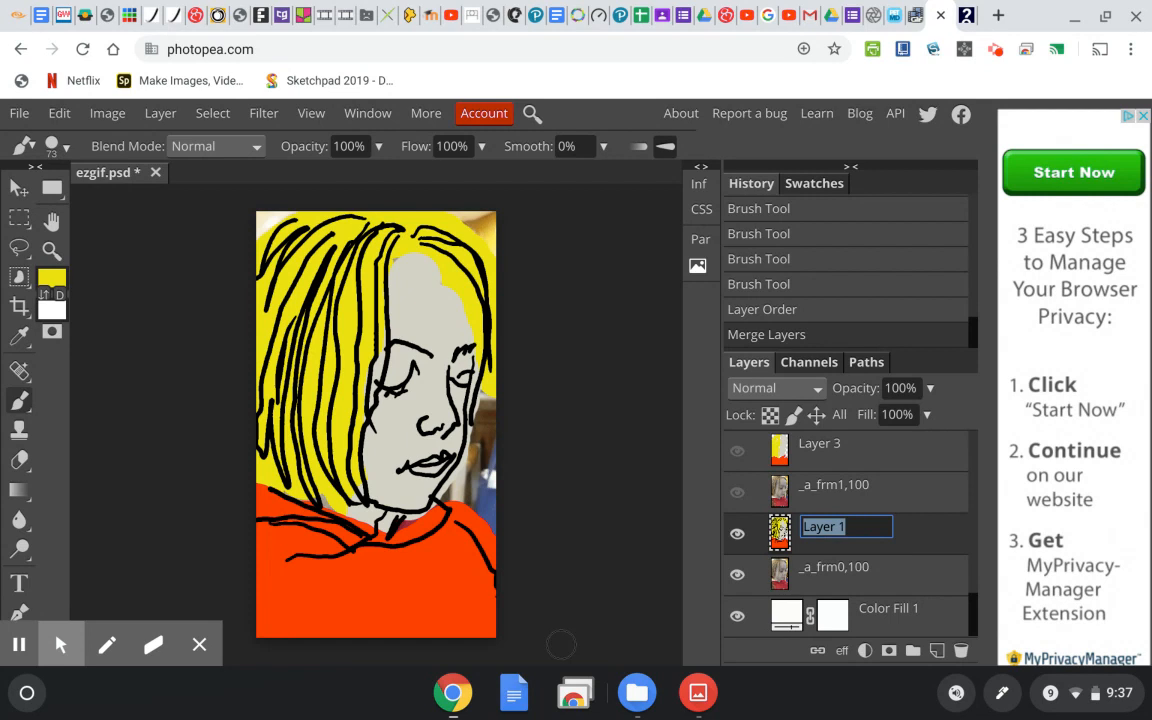
pyautogui.write('_')
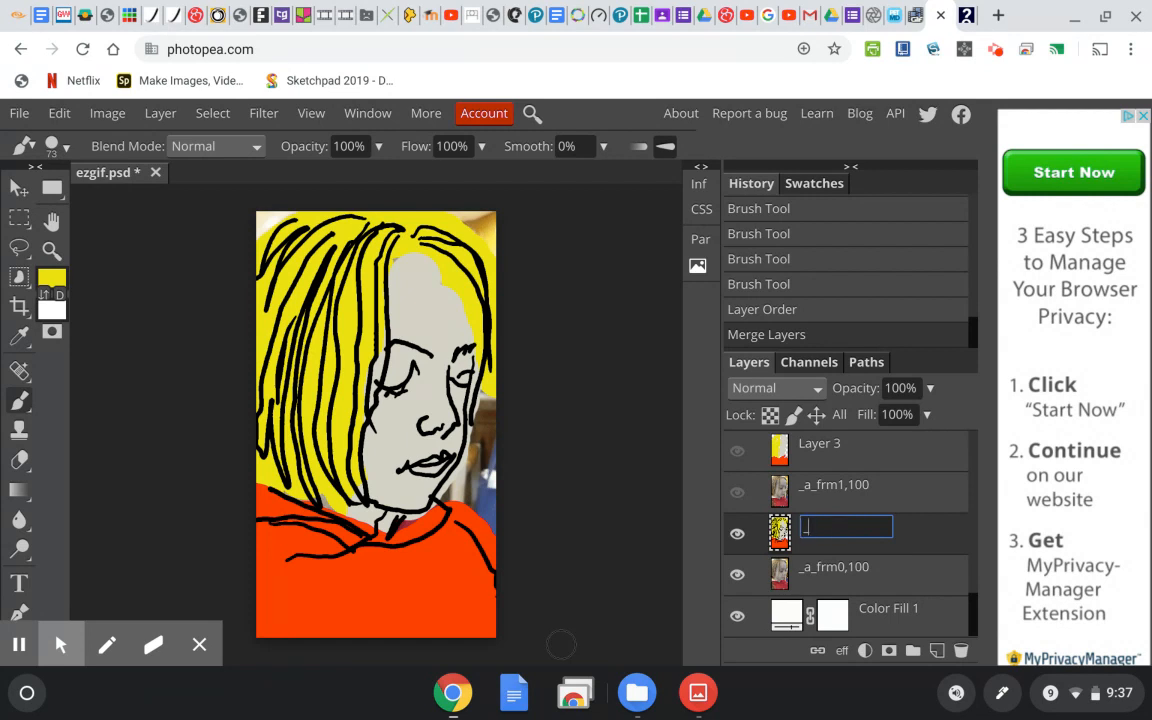
pyautogui.write('a_0')
pyautogui.press('Return')
pyautogui.click(856, 573)
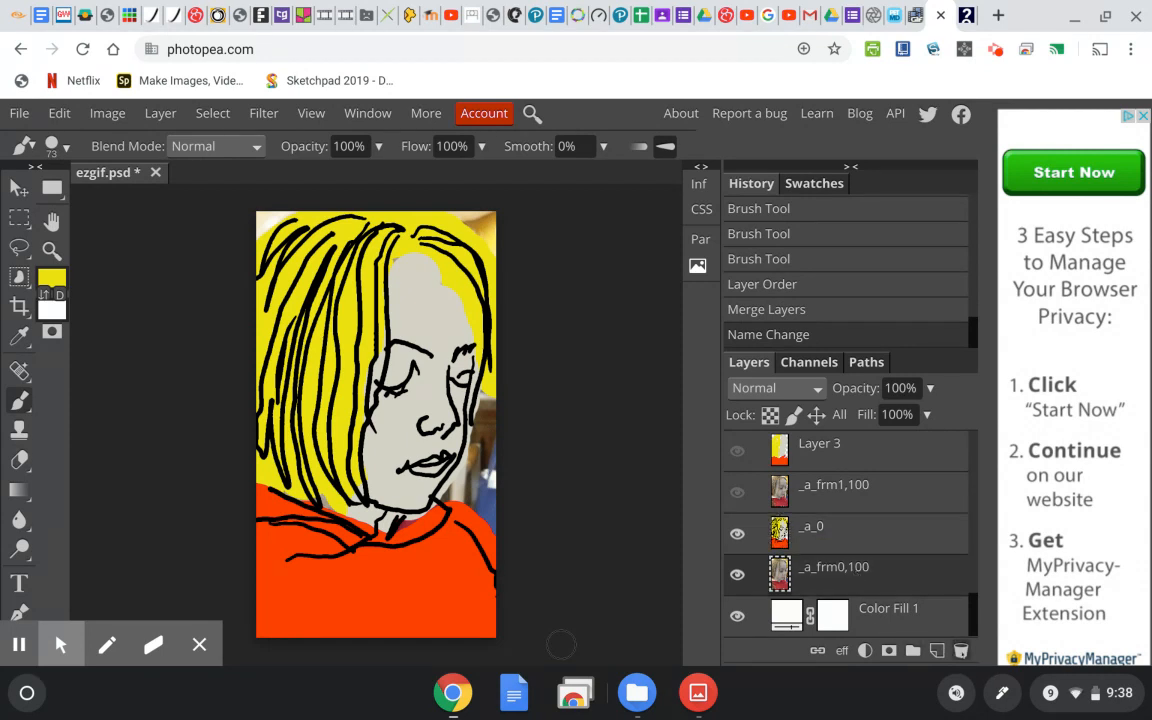
pyautogui.click(960, 650)
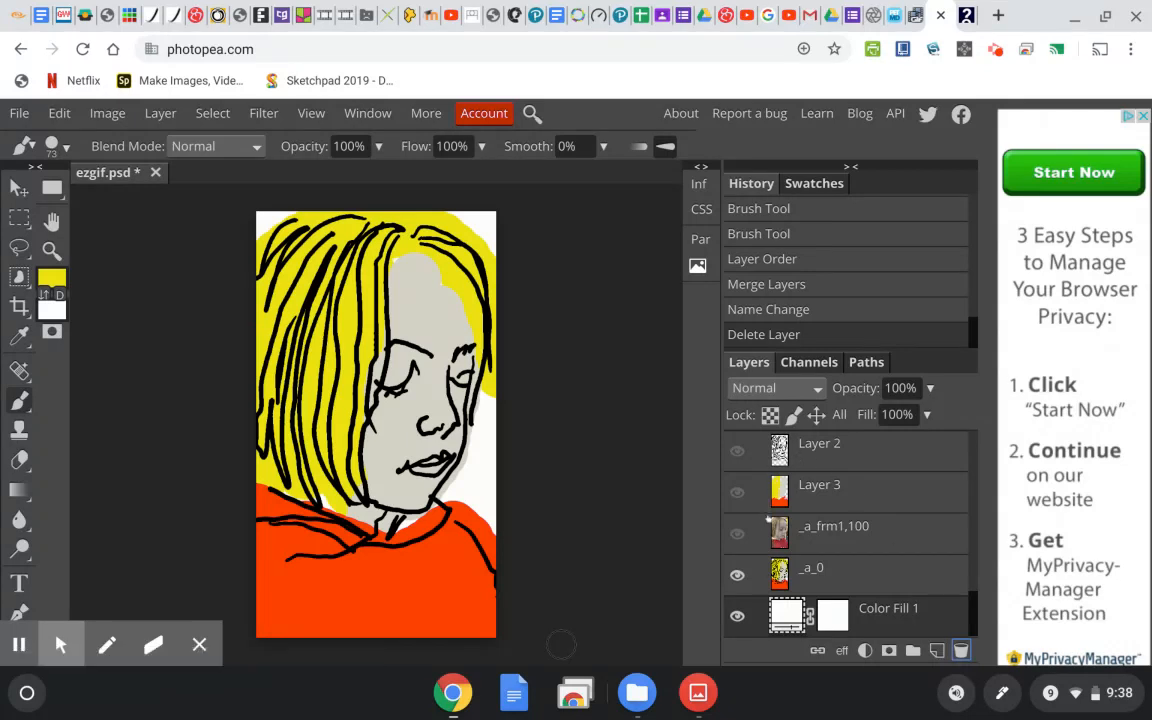
# Step: Show the second frame's photo layer _a_frm1,100 together with its drawing layers, Layer 3 and Layer 2
pyautogui.click(737, 535)
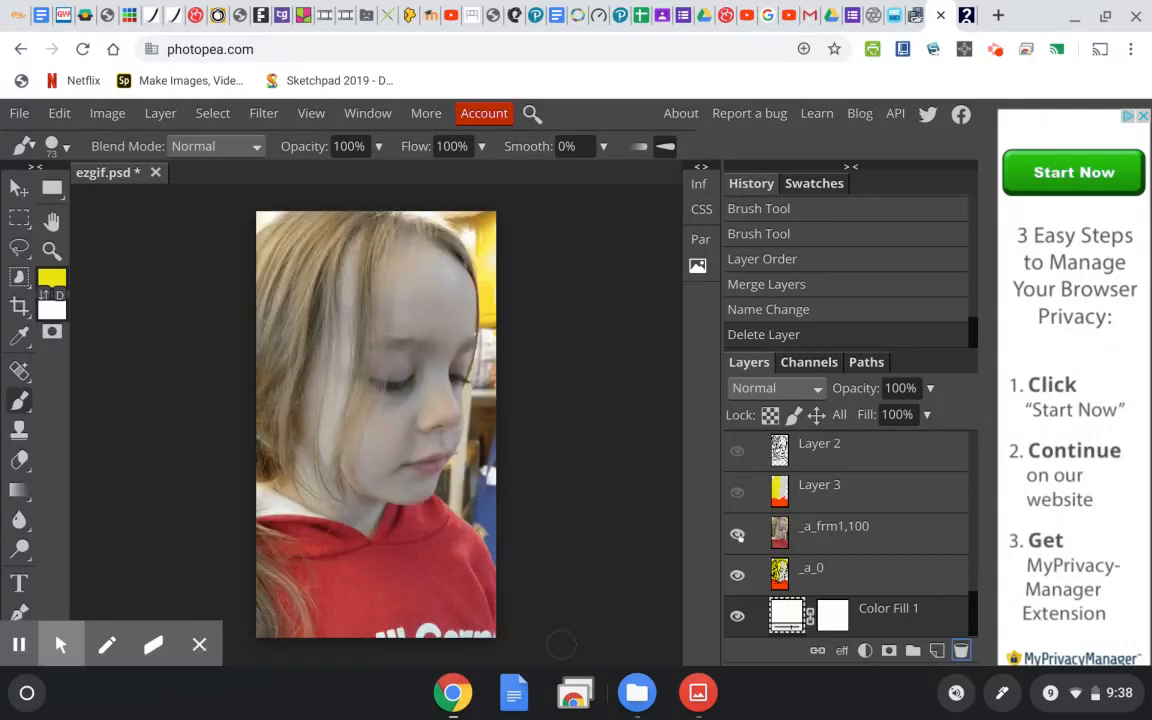
pyautogui.click(806, 537)
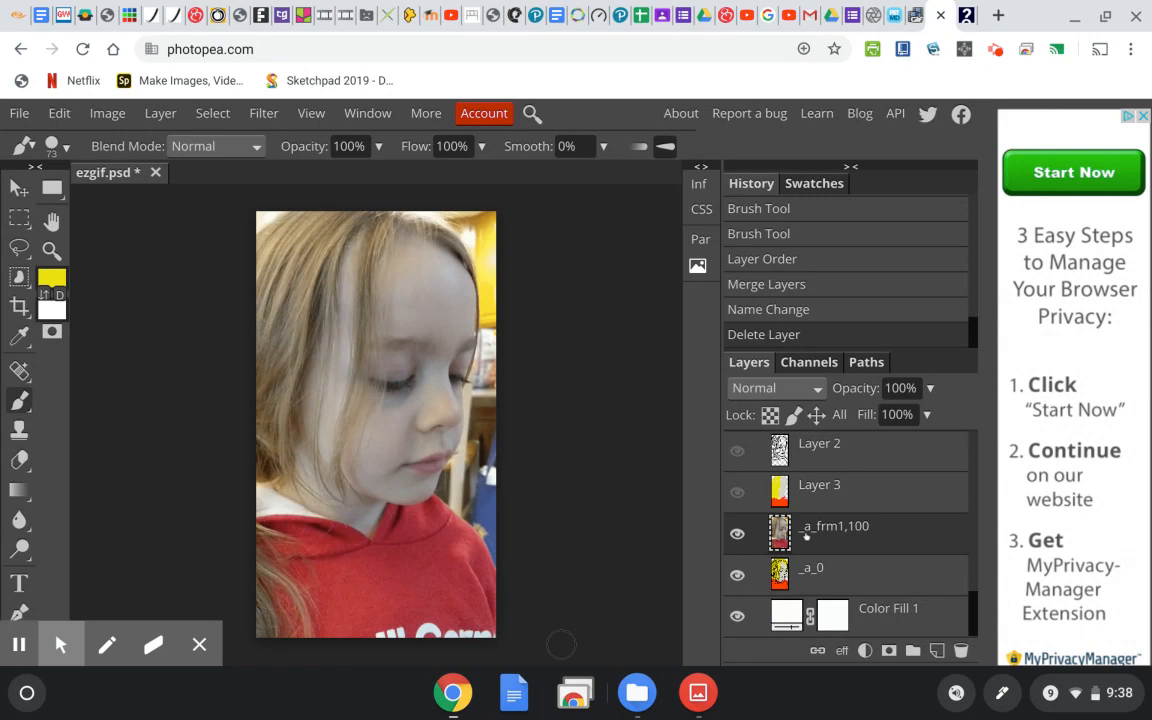
pyautogui.click(737, 492)
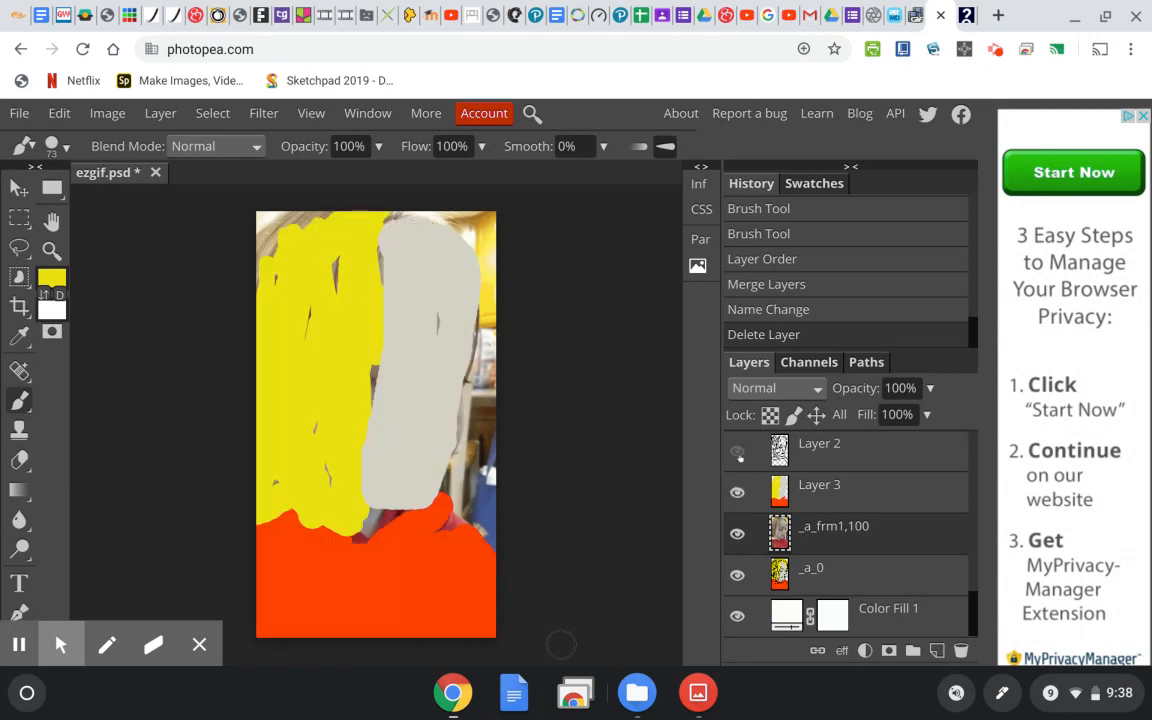
pyautogui.click(737, 451)
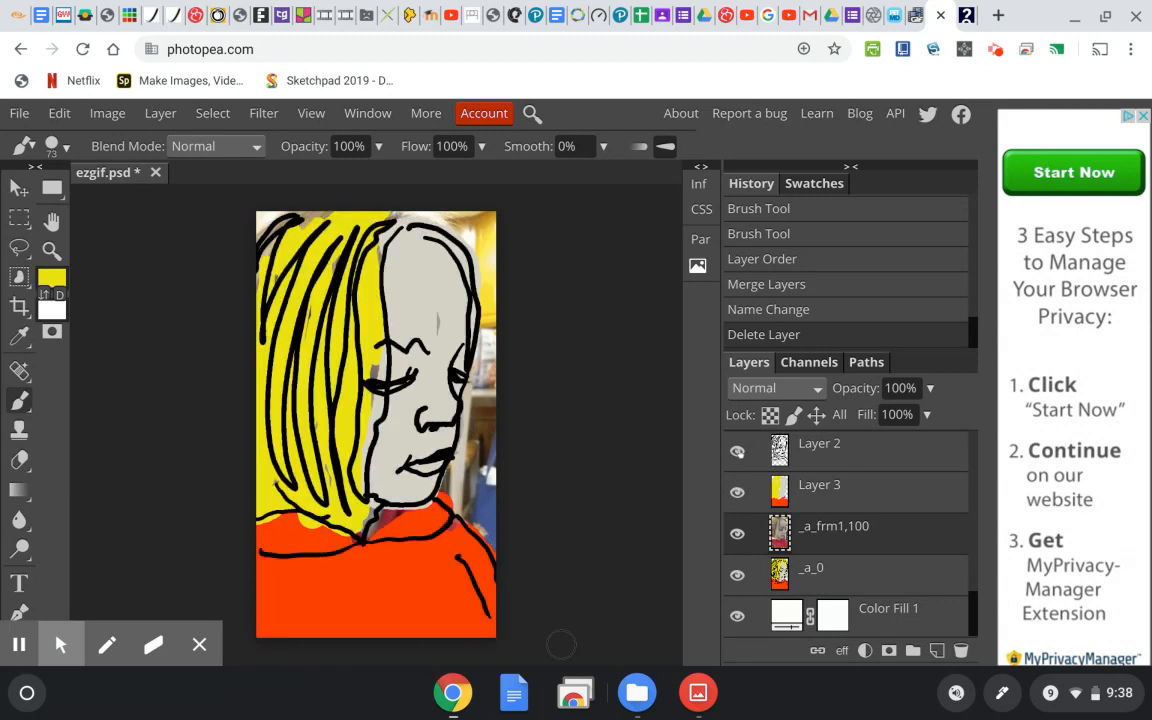
# Step: Merge the second frame's line drawing on Layer 2 with its colour painting on Layer 3
pyautogui.click(830, 455)
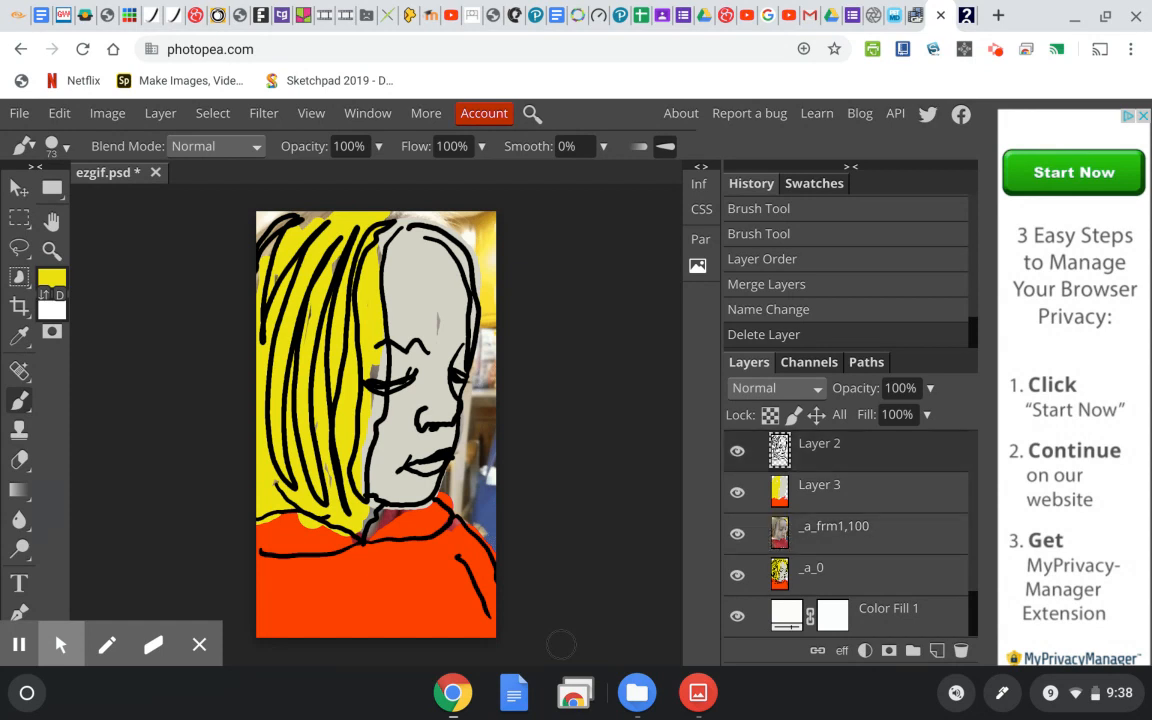
pyautogui.click(833, 488)
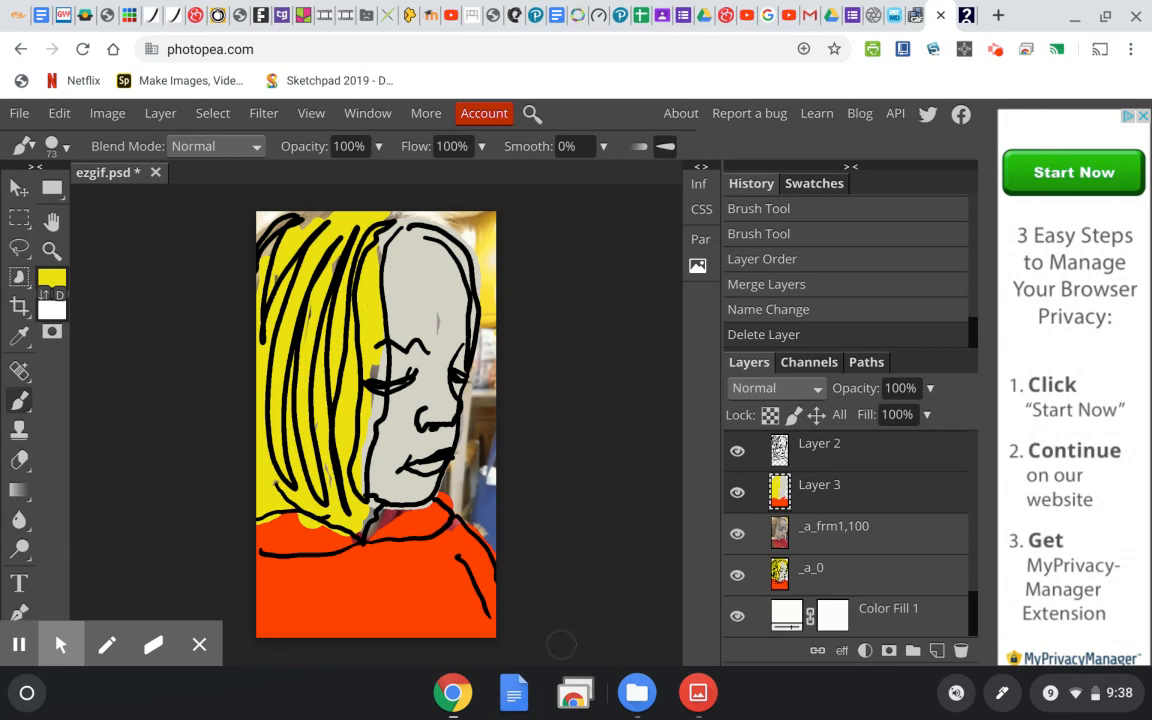
pyautogui.rightClick(835, 485)
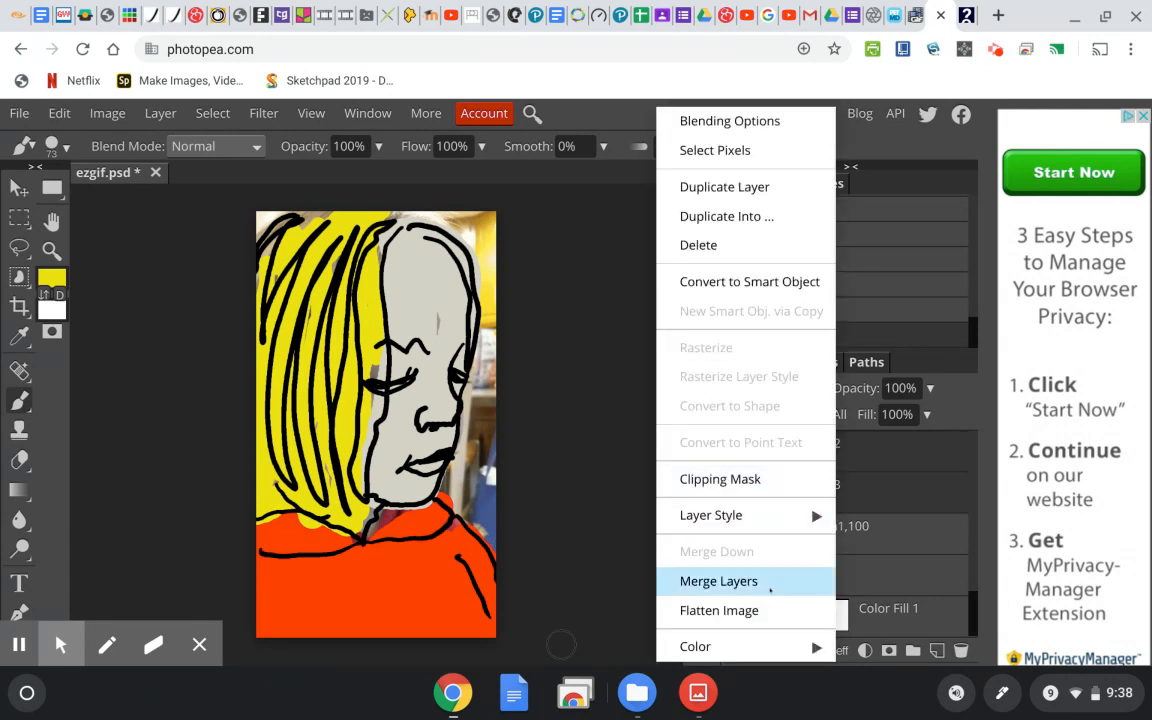
pyautogui.click(770, 590)
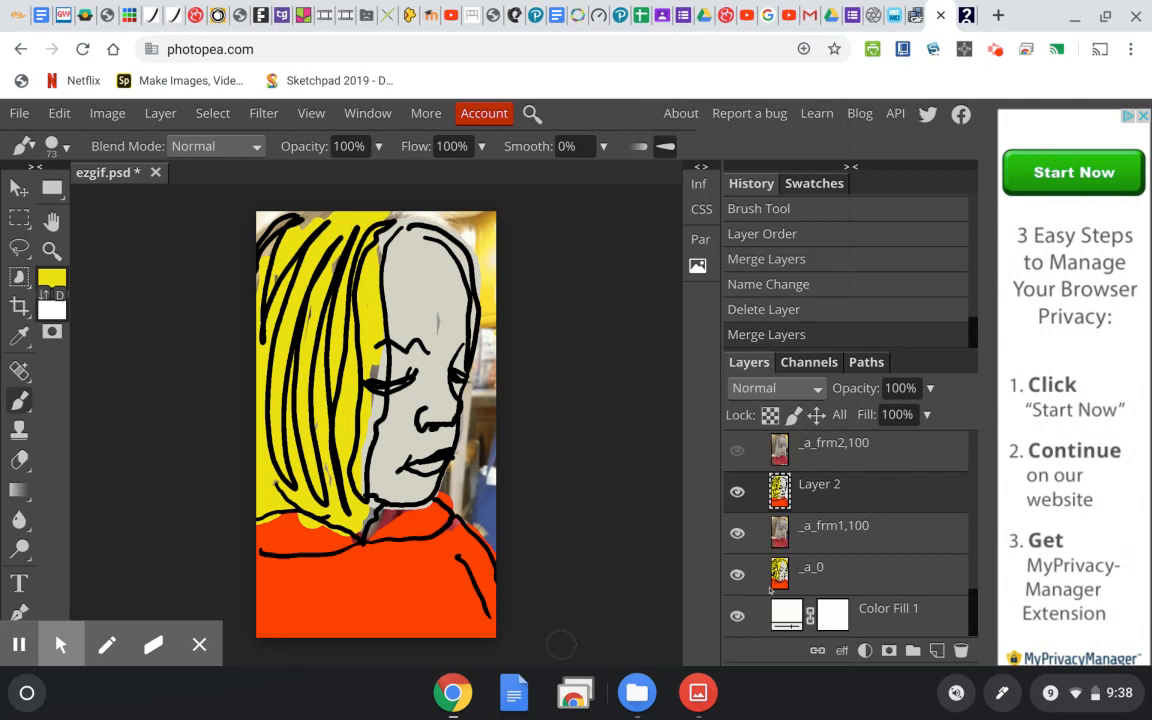
# Step: Rename the merged second-frame drawing layer as _a_1 and delete the _a_frm1,100 photo layer
pyautogui.doubleClick(832, 485)
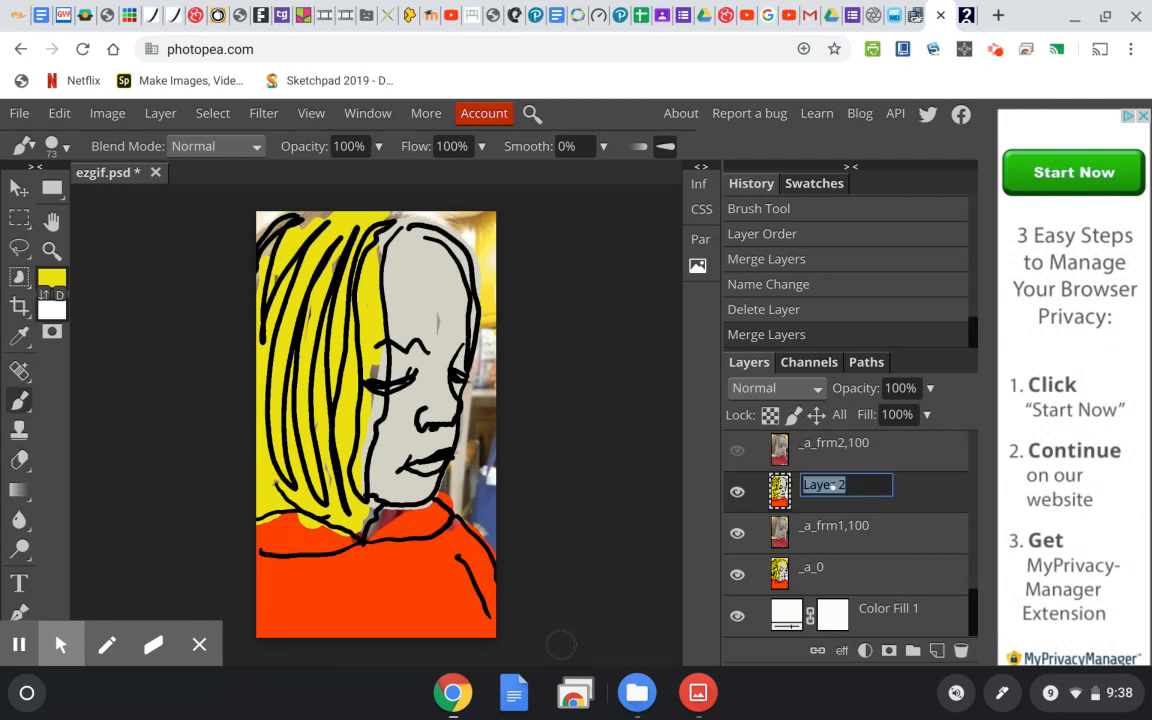
pyautogui.write('_a_1')
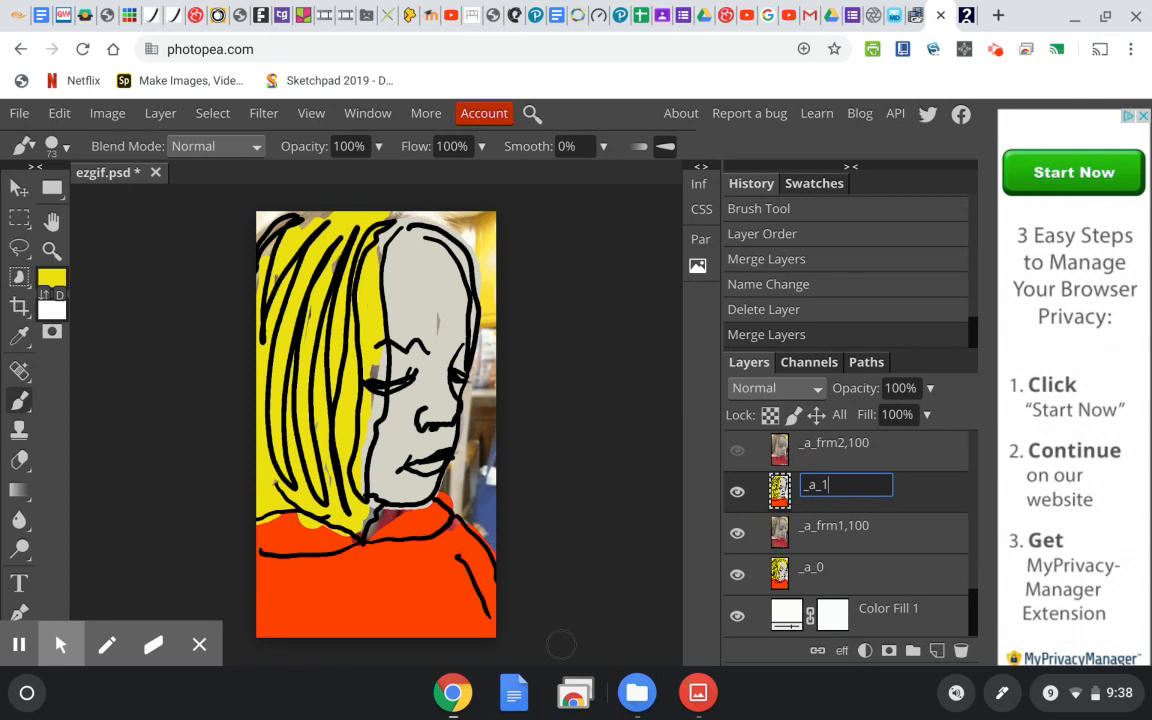
pyautogui.press('Return')
pyautogui.click(838, 533)
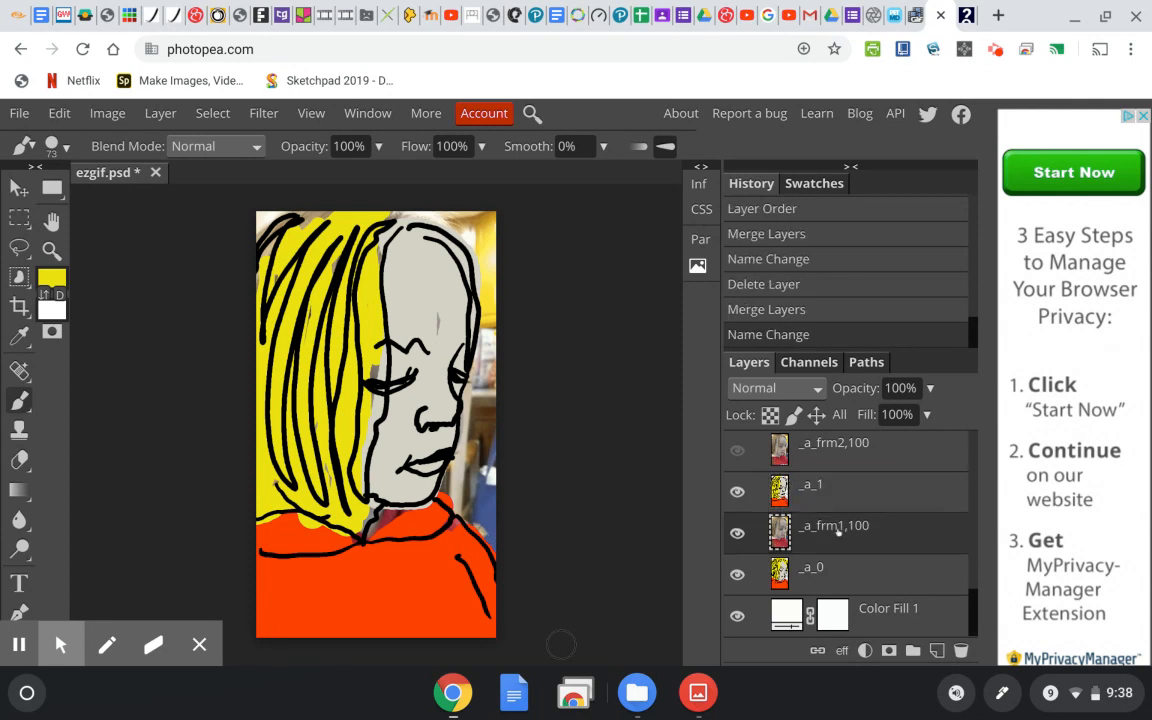
pyautogui.moveTo(838, 533); pyautogui.dragTo(960, 652)
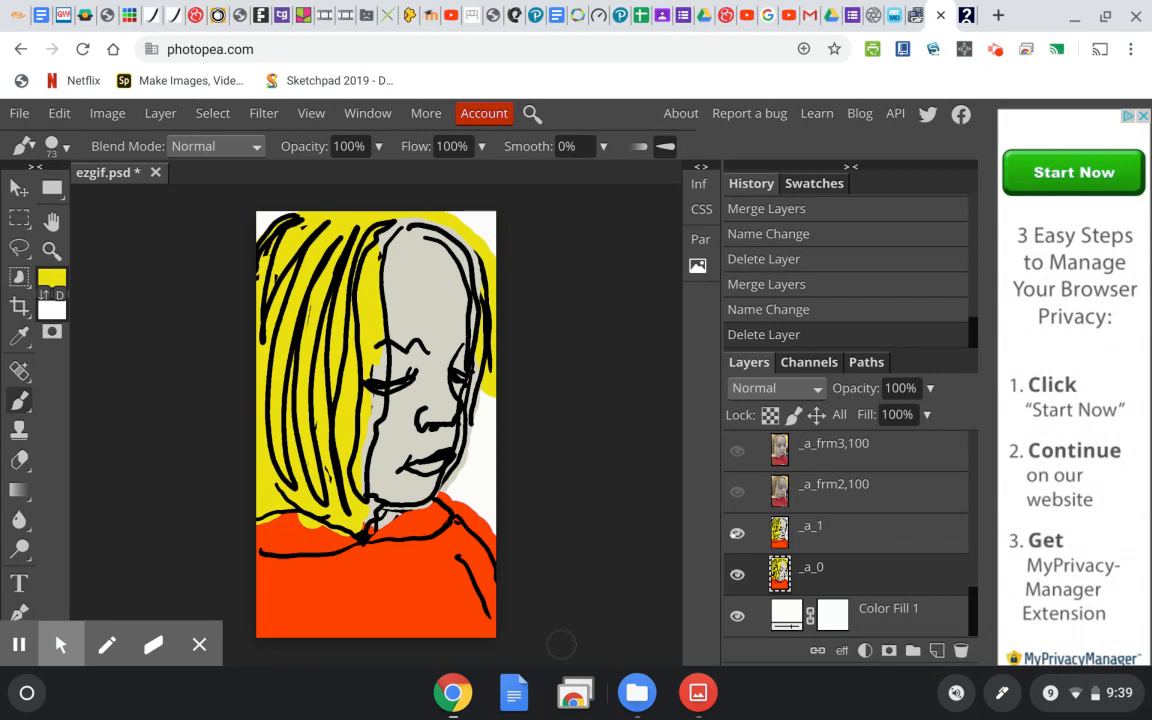
# Step: Preview the animation by repeatedly hiding and showing the _a_1 layer over _a_0
pyautogui.click(736, 535)
pyautogui.click(736, 535)
pyautogui.click(736, 535)
pyautogui.click(736, 535)
pyautogui.click(736, 535)
pyautogui.click(736, 535)
pyautogui.click(736, 535)
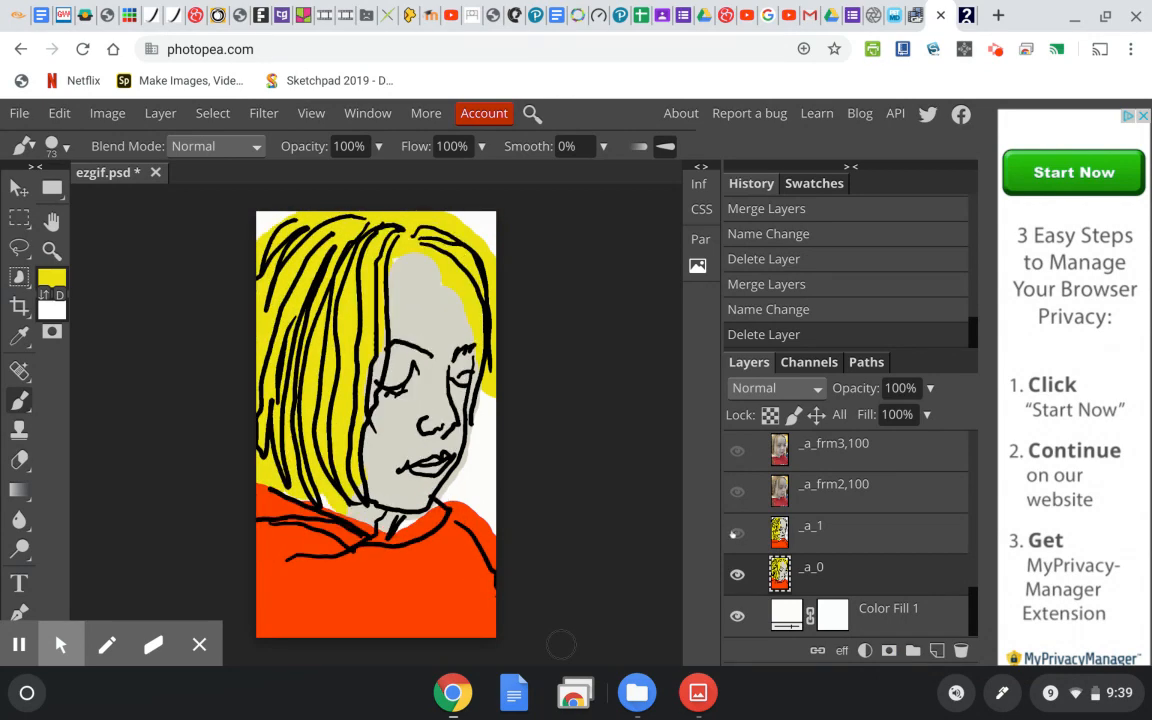
pyautogui.click(736, 535)
pyautogui.click(736, 535)
pyautogui.click(736, 535)
pyautogui.click(736, 535)
# Step: Save the two-frame colour drawing project as ezgif (3).psd in the Downloads folder
pyautogui.click(20, 112)
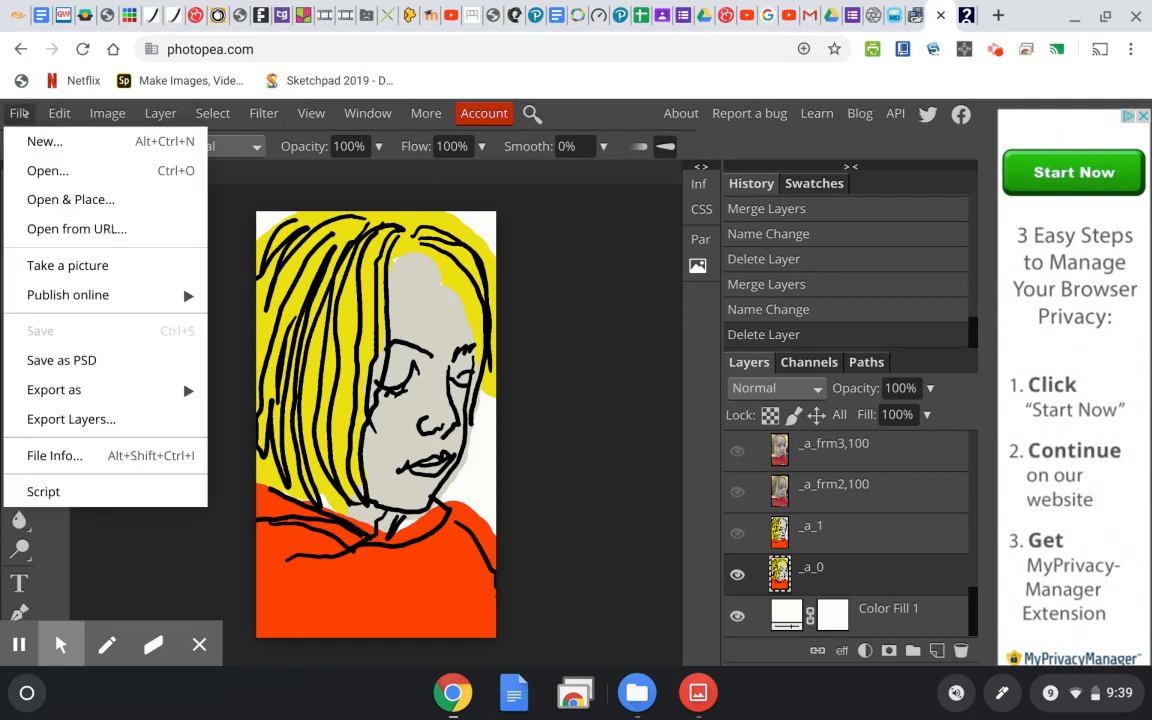
pyautogui.click(62, 360)
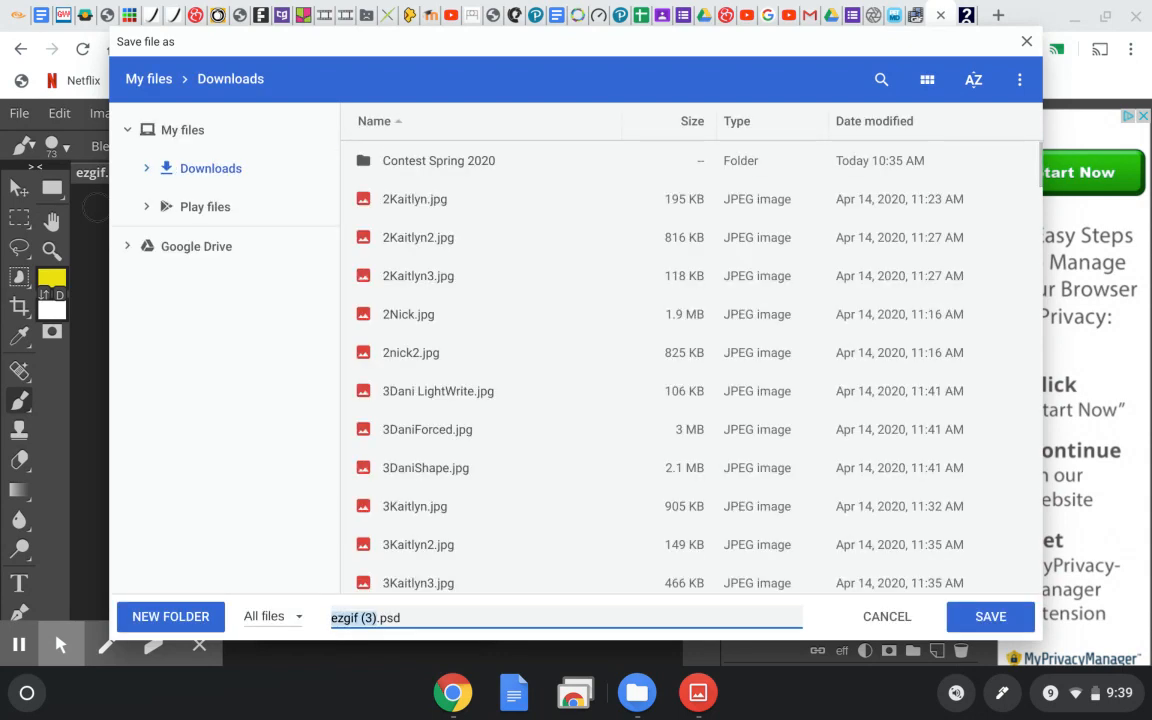
pyautogui.click(1000, 618)
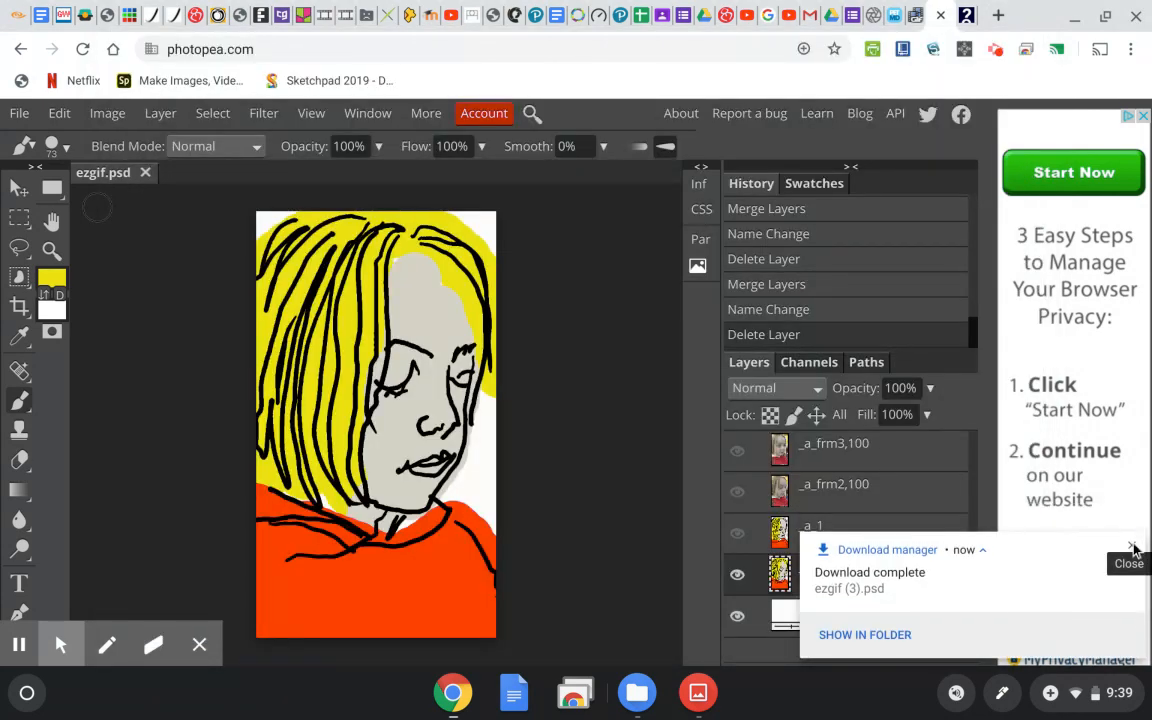
pyautogui.click(1133, 546)
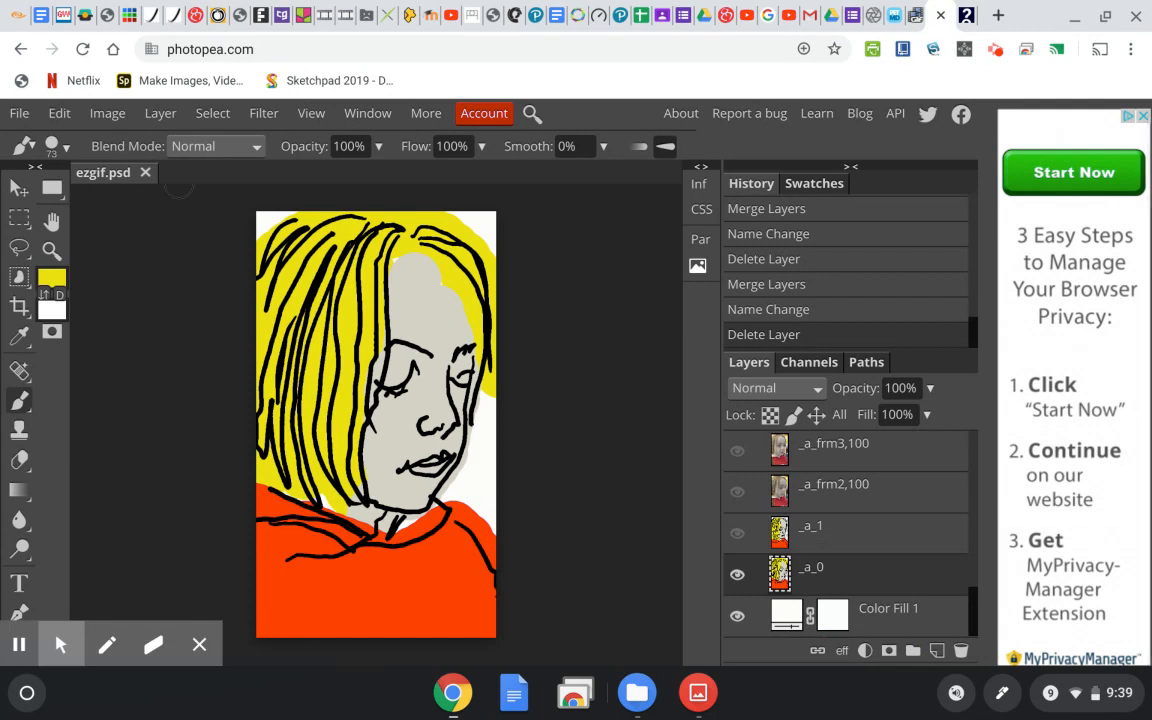
# Step: Open ezgif (2).psd from the Downloads folder and look through its _a_ frame layers
pyautogui.click(19, 114)
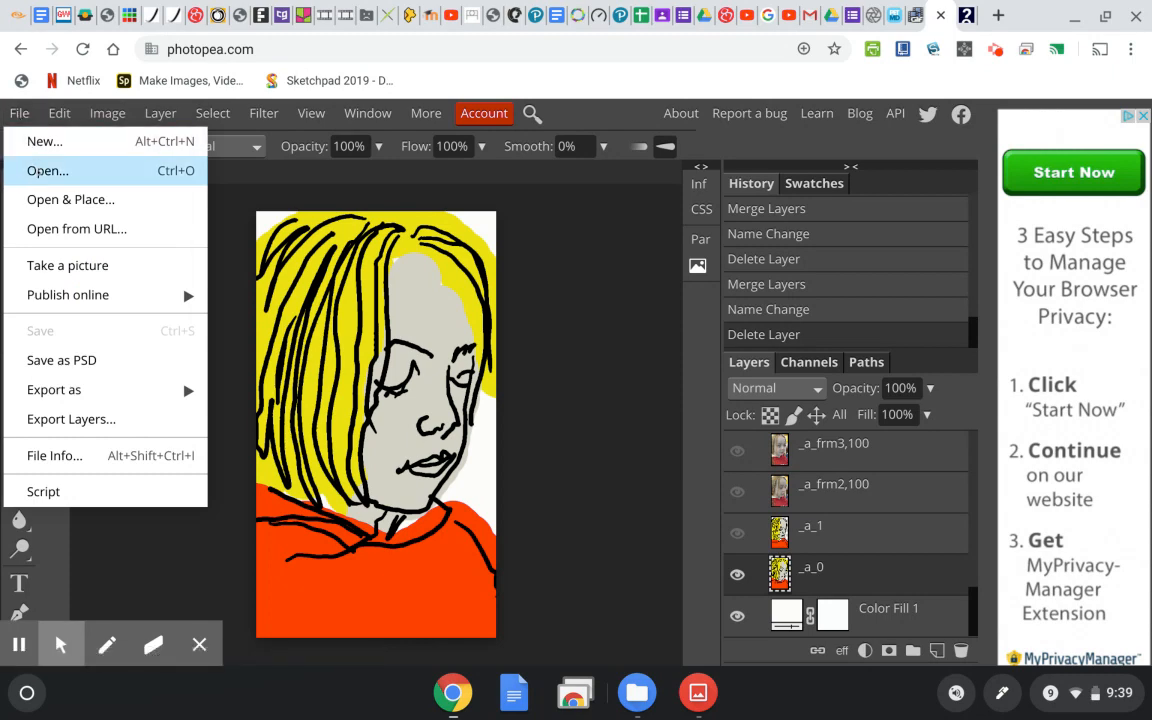
pyautogui.click(60, 170)
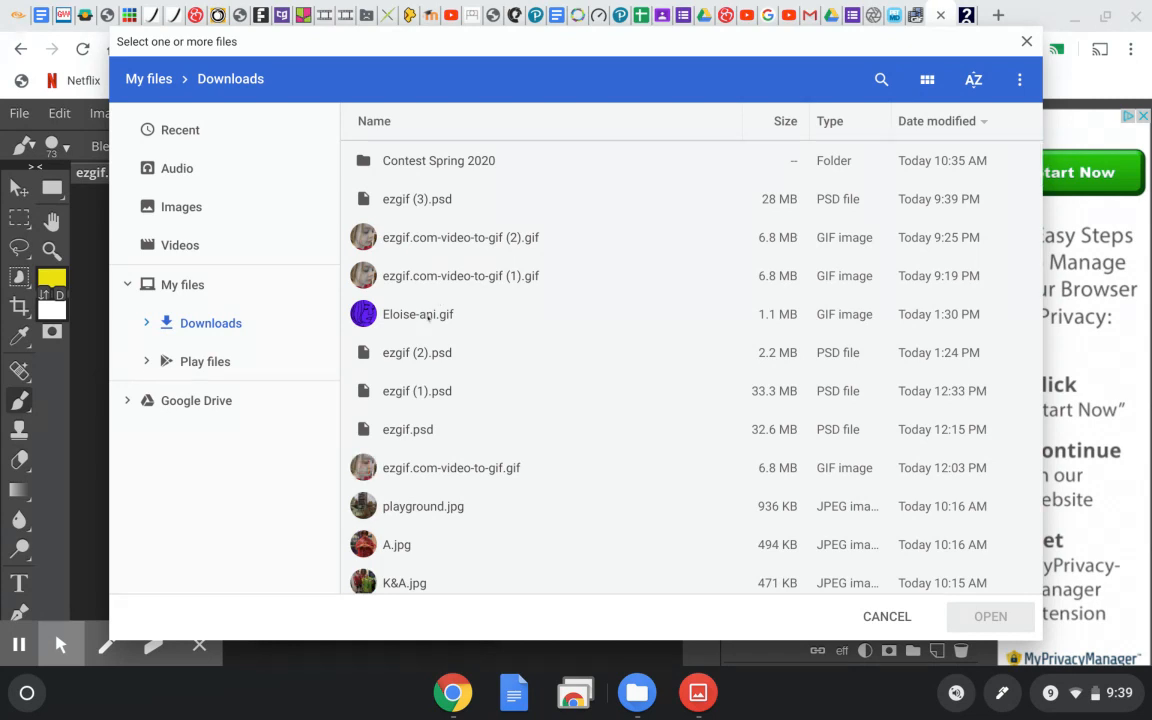
pyautogui.click(427, 354)
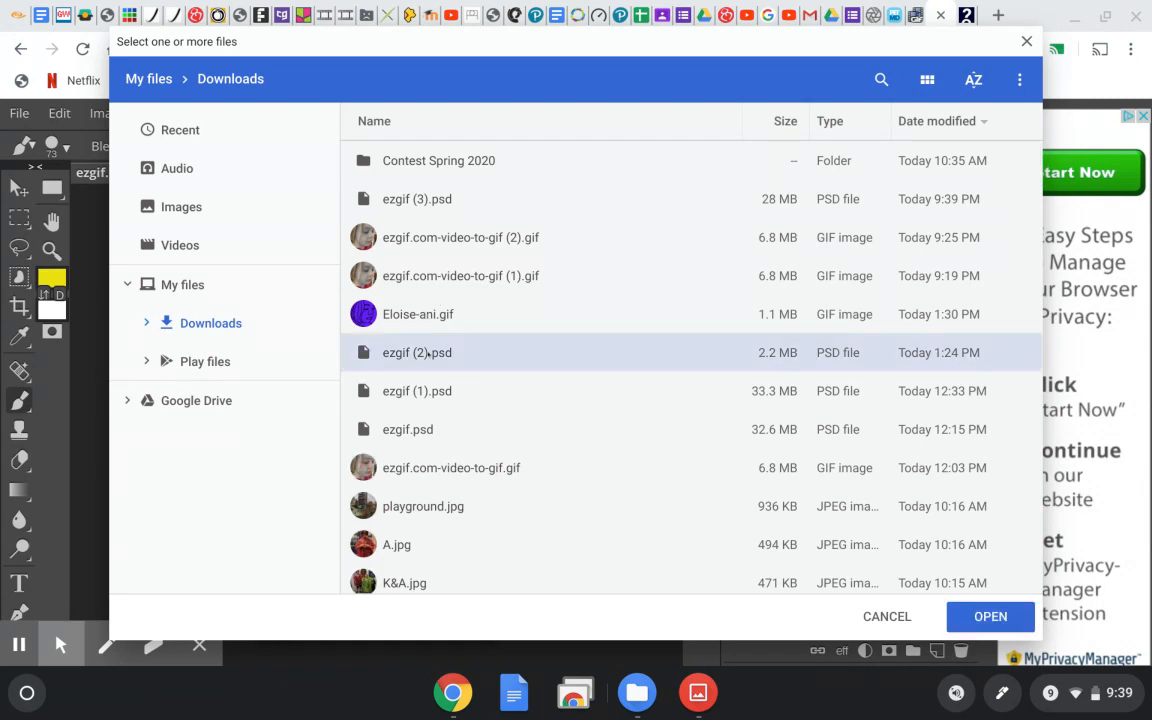
pyautogui.click(977, 621)
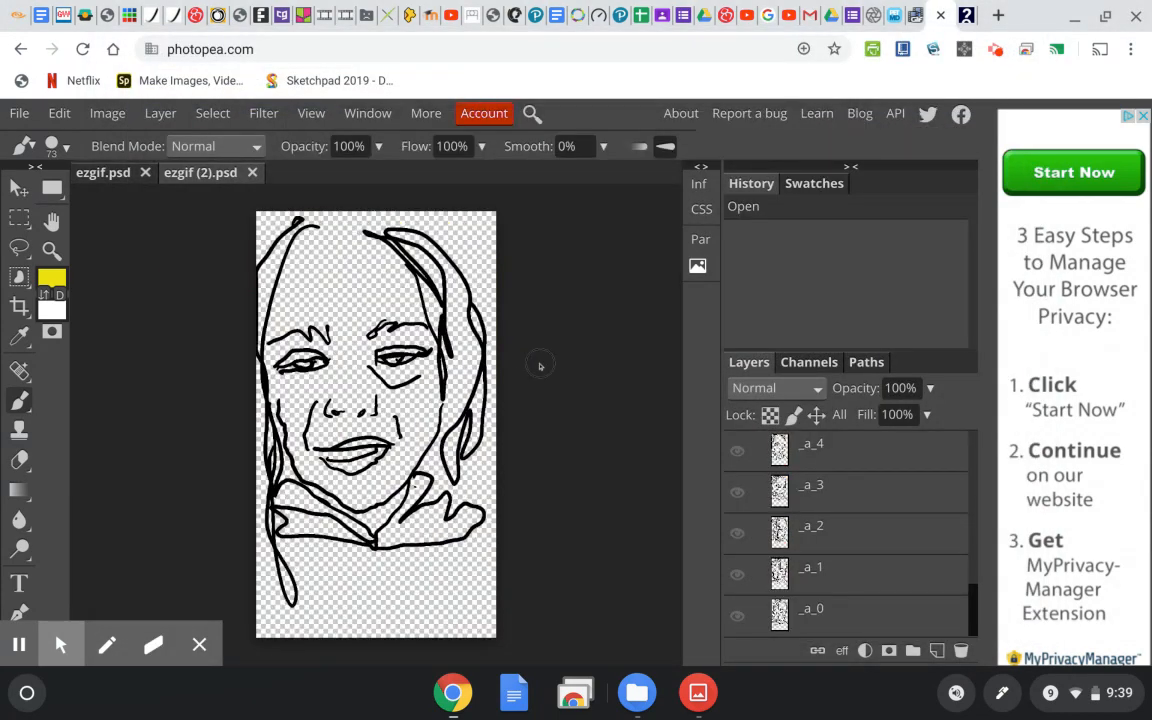
pyautogui.scroll(3, 974, 568)
pyautogui.moveTo(974, 568); pyautogui.dragTo(974, 441)
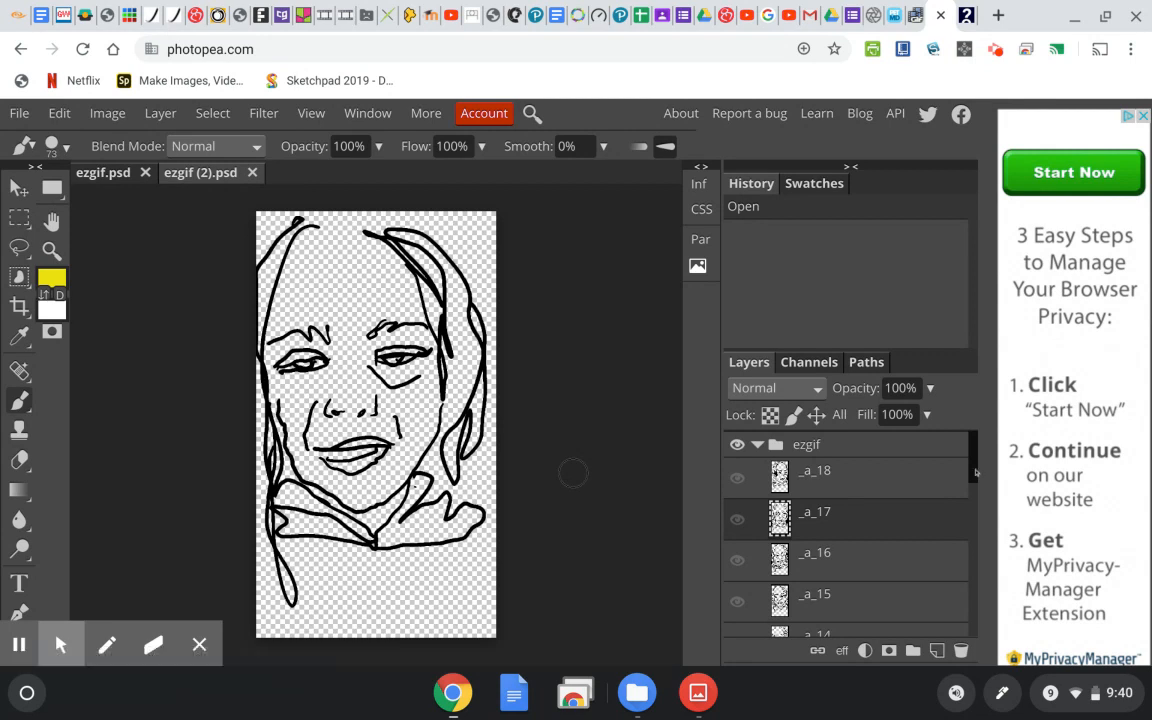
pyautogui.scroll(-8, 845, 530)
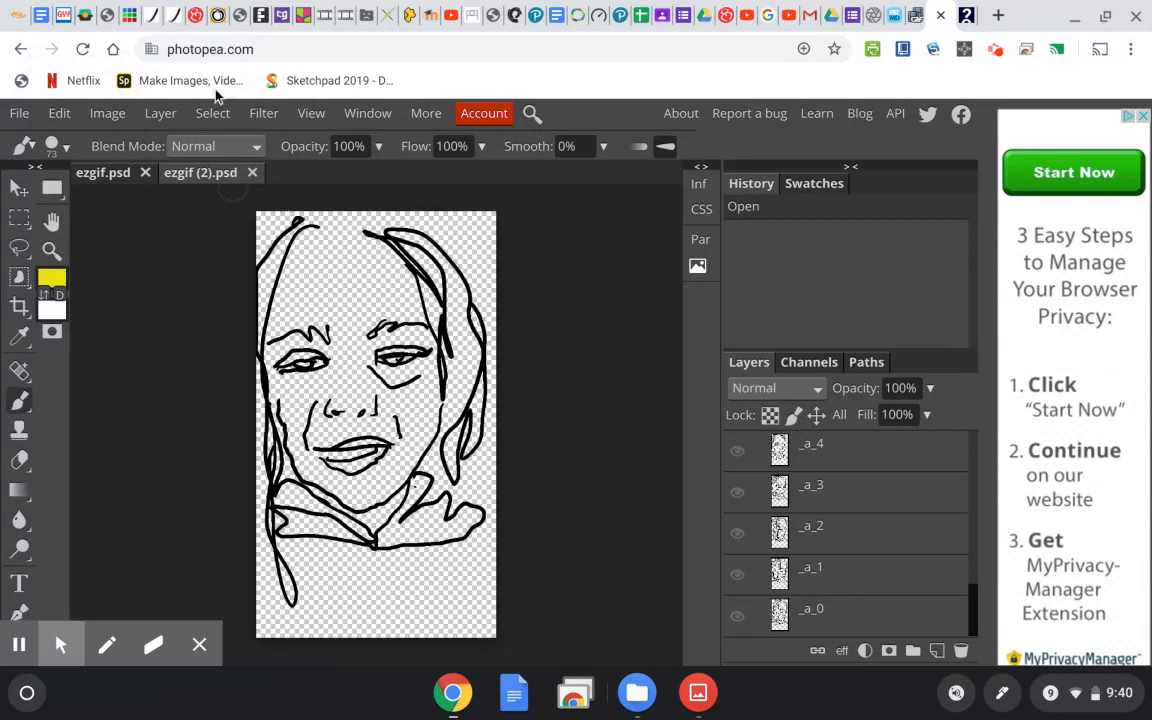
# Step: Try a yellow (ece012) color fill layer directly above the _a_17 frame layer
pyautogui.click(160, 113)
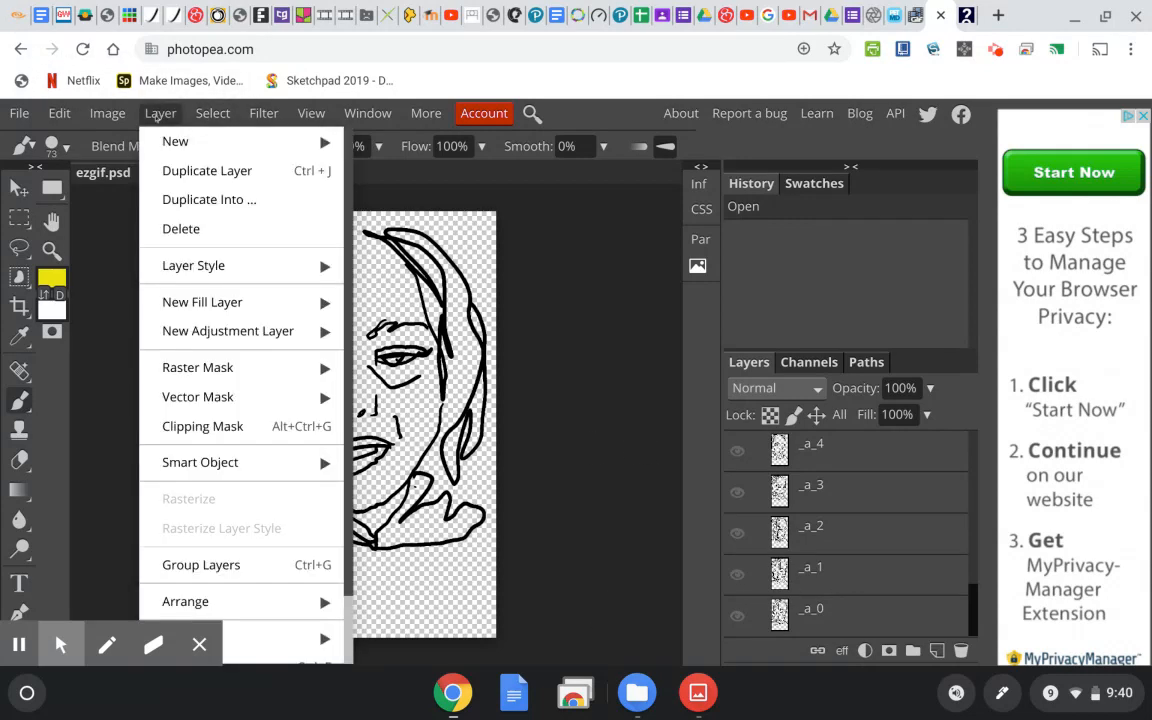
pyautogui.moveTo(199, 266)
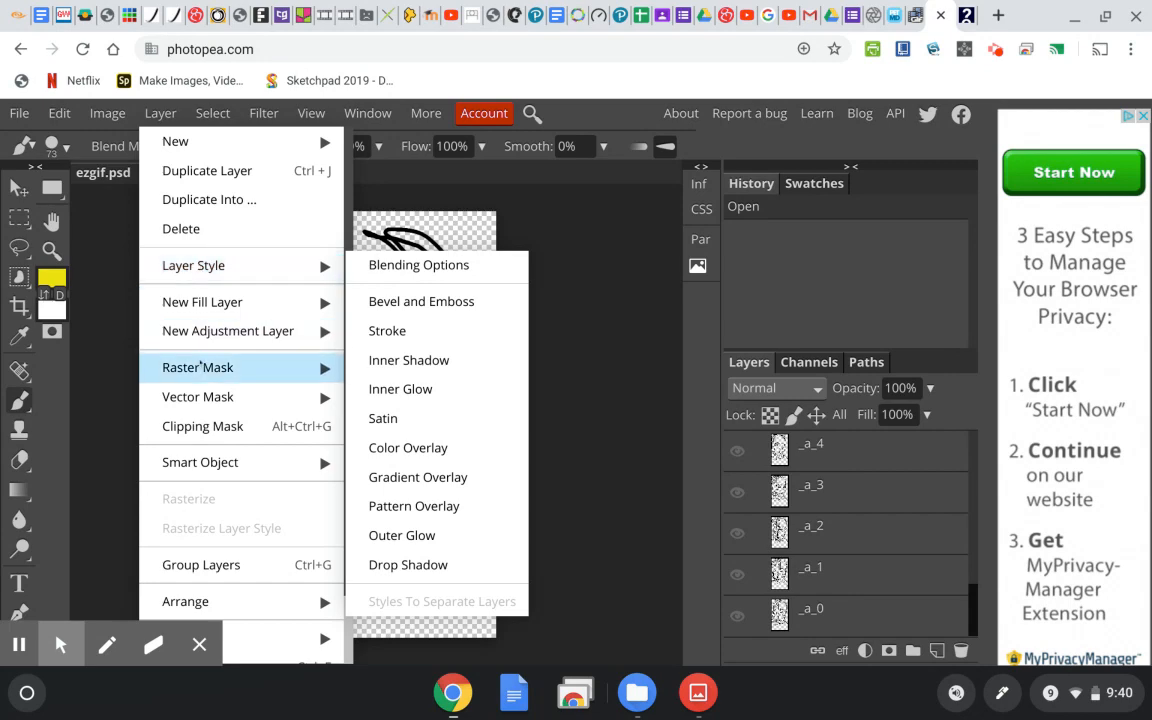
pyautogui.moveTo(200, 313)
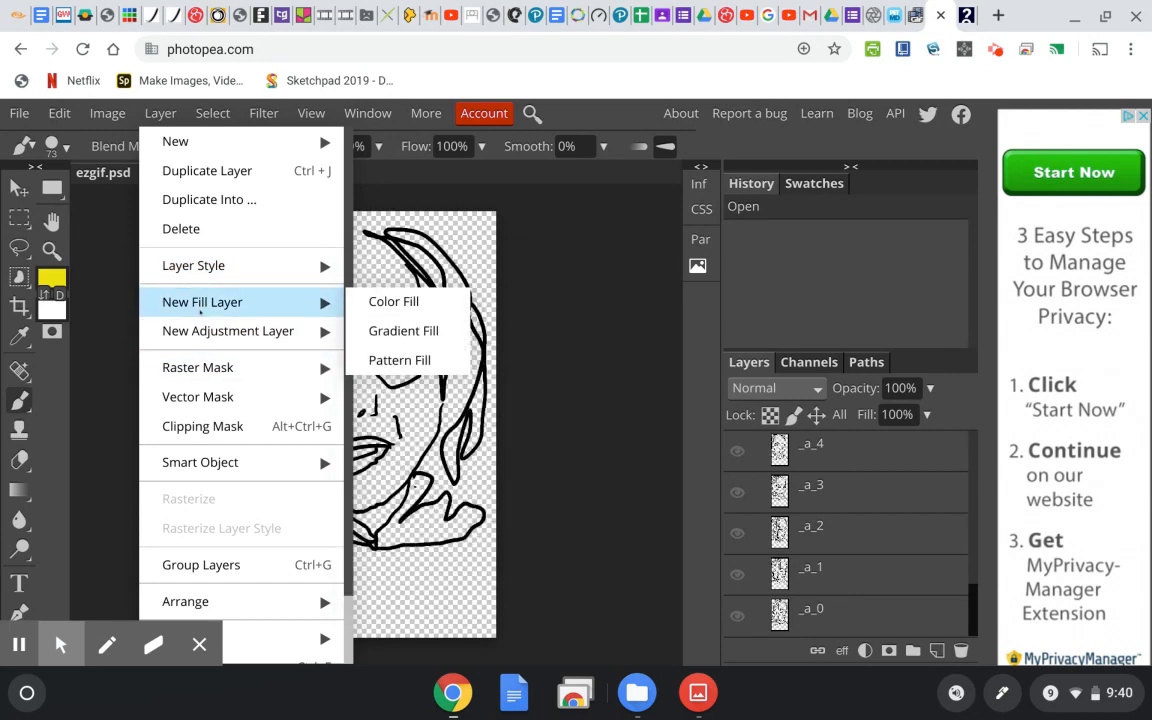
pyautogui.click(381, 302)
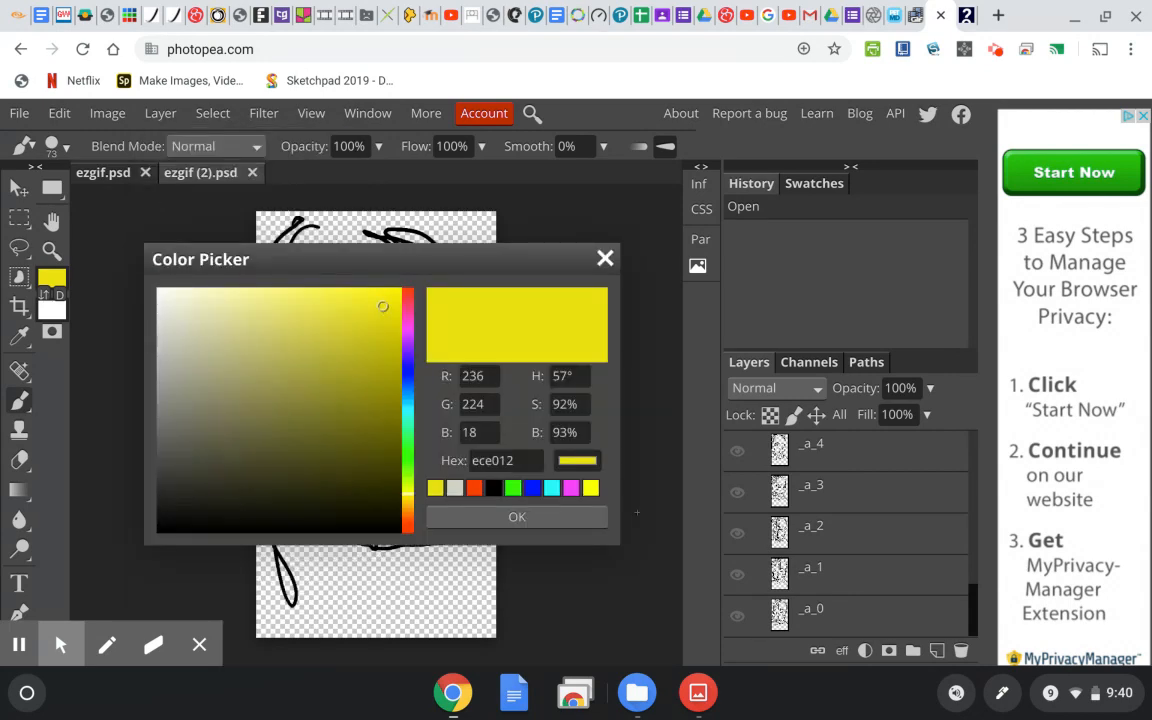
pyautogui.click(517, 516)
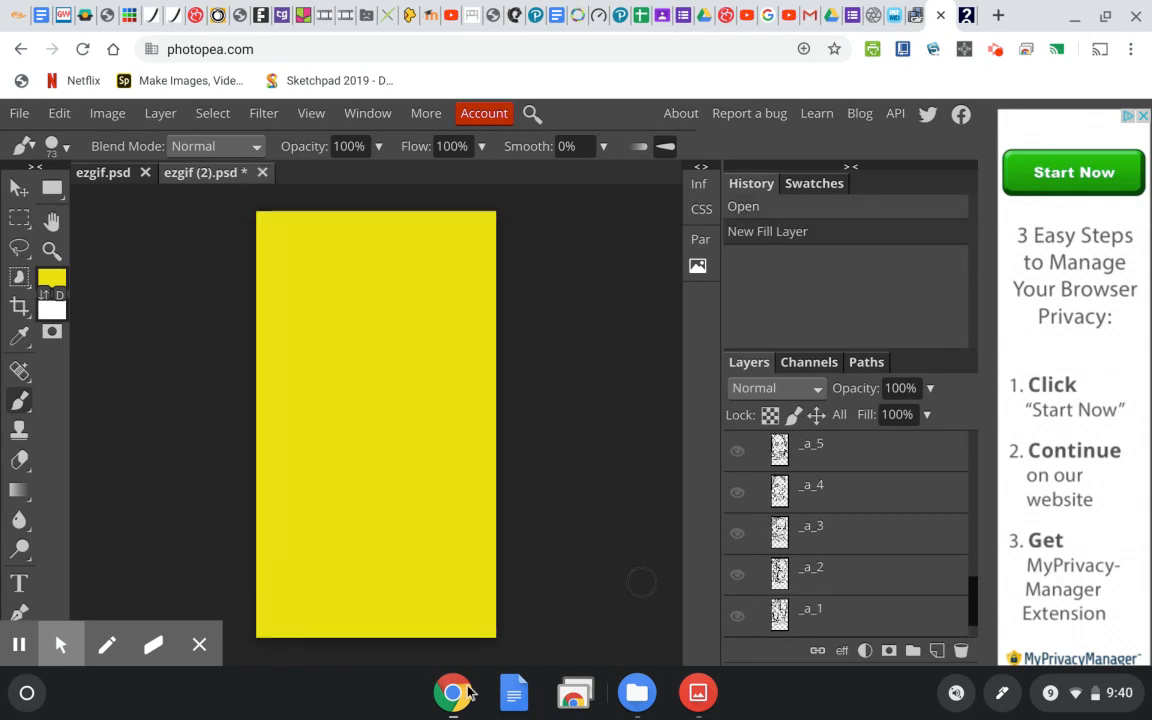
pyautogui.scroll(1, 960, 540)
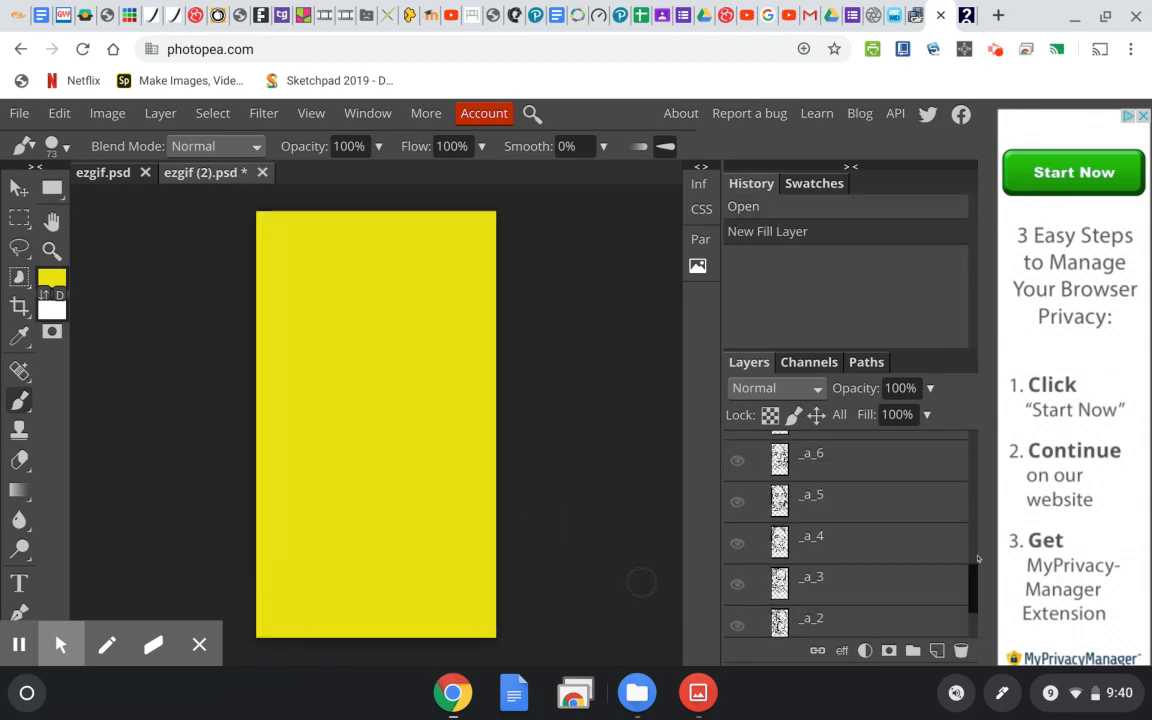
pyautogui.scroll(6, 978, 558)
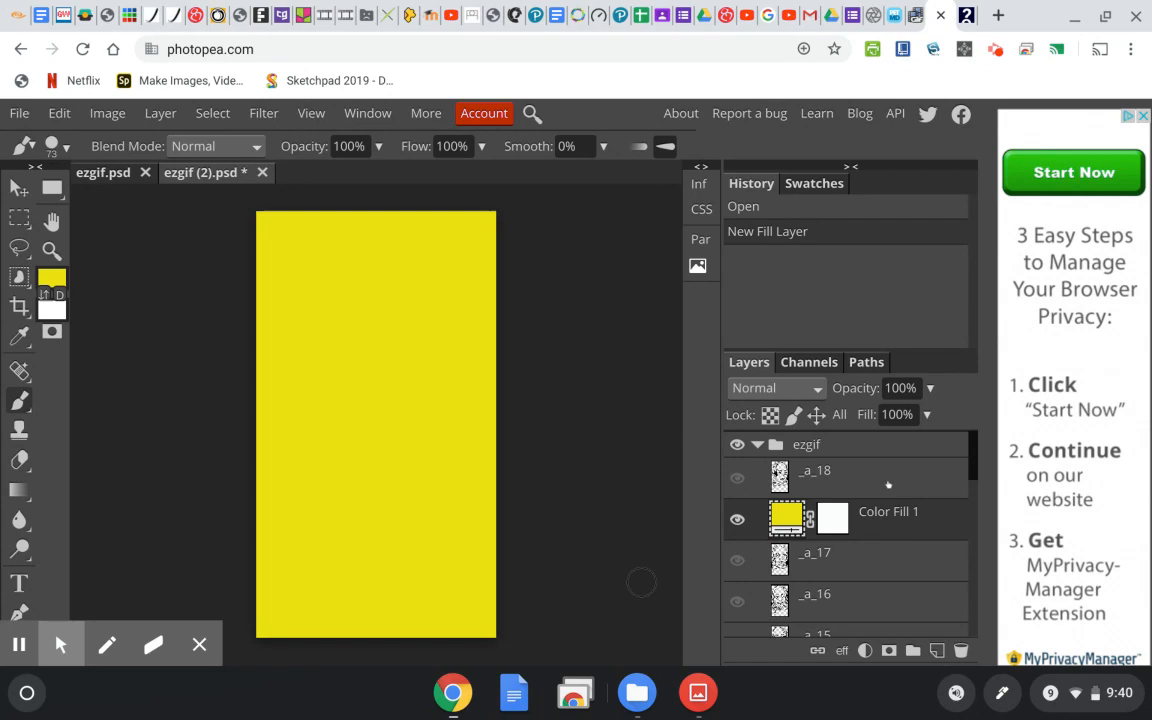
pyautogui.hotkey('ctrl', 'z')
# Step: Add a yellow (ece012) color fill layer at the base of the layer stack, with _a_0 ordered above it
pyautogui.scroll(-5, 986, 600)
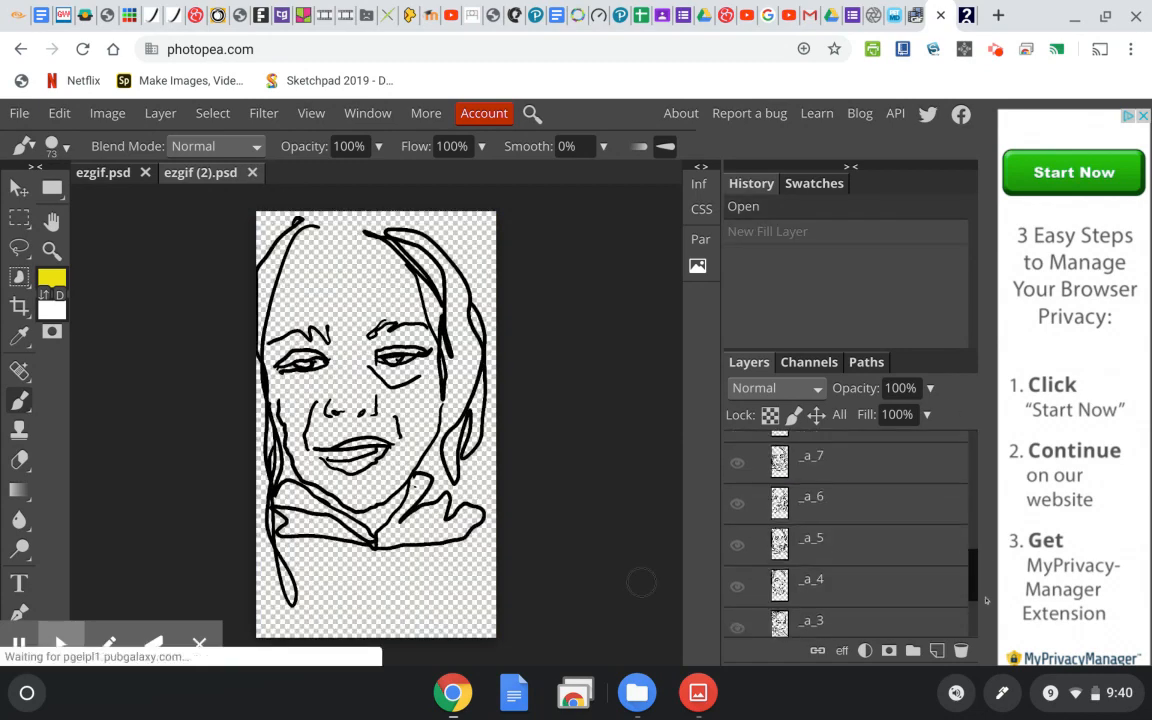
pyautogui.scroll(-3, 986, 600)
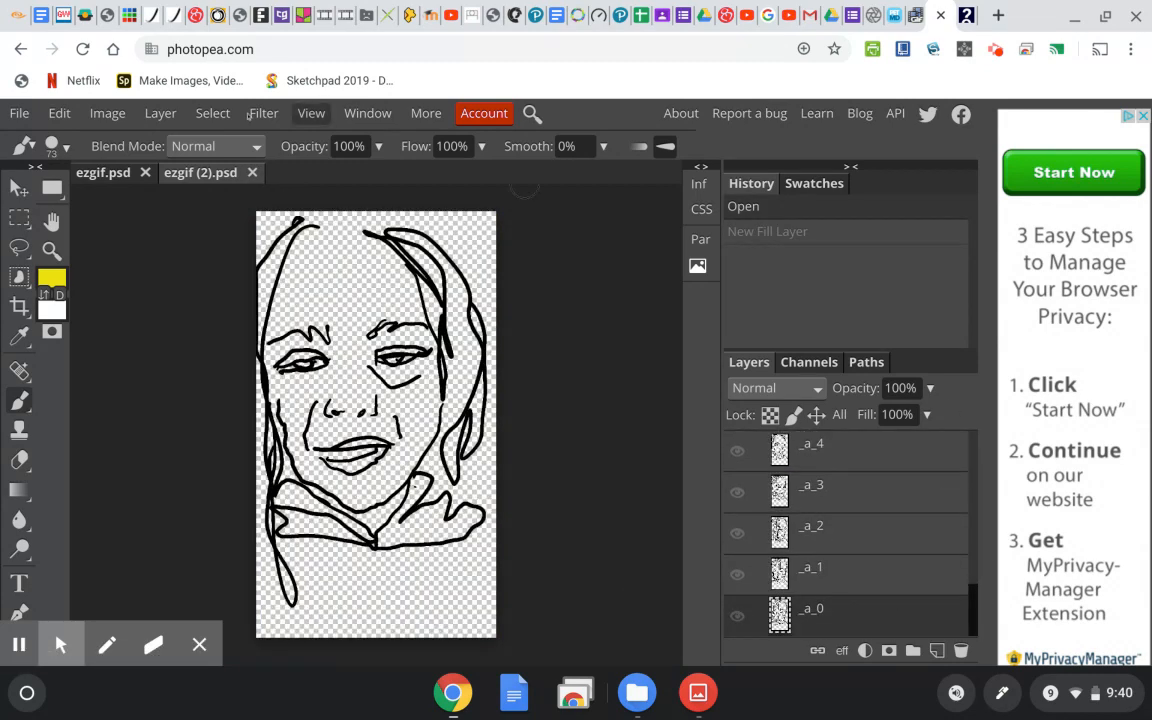
pyautogui.click(116, 116)
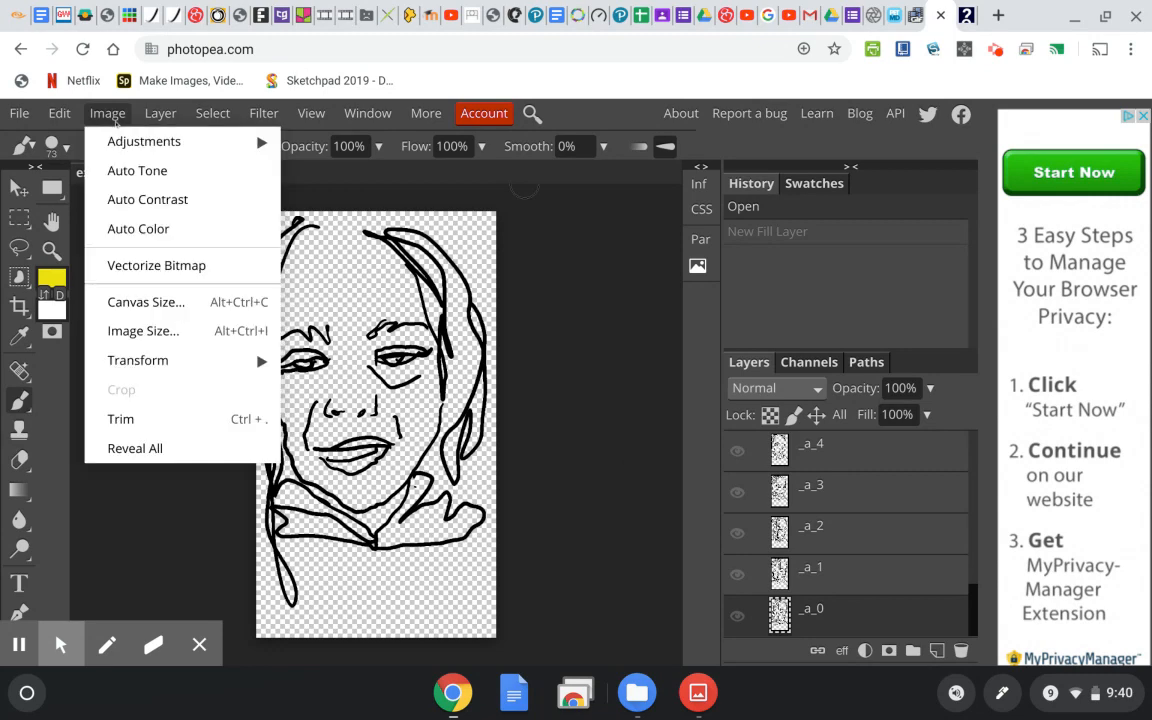
pyautogui.moveTo(160, 113)
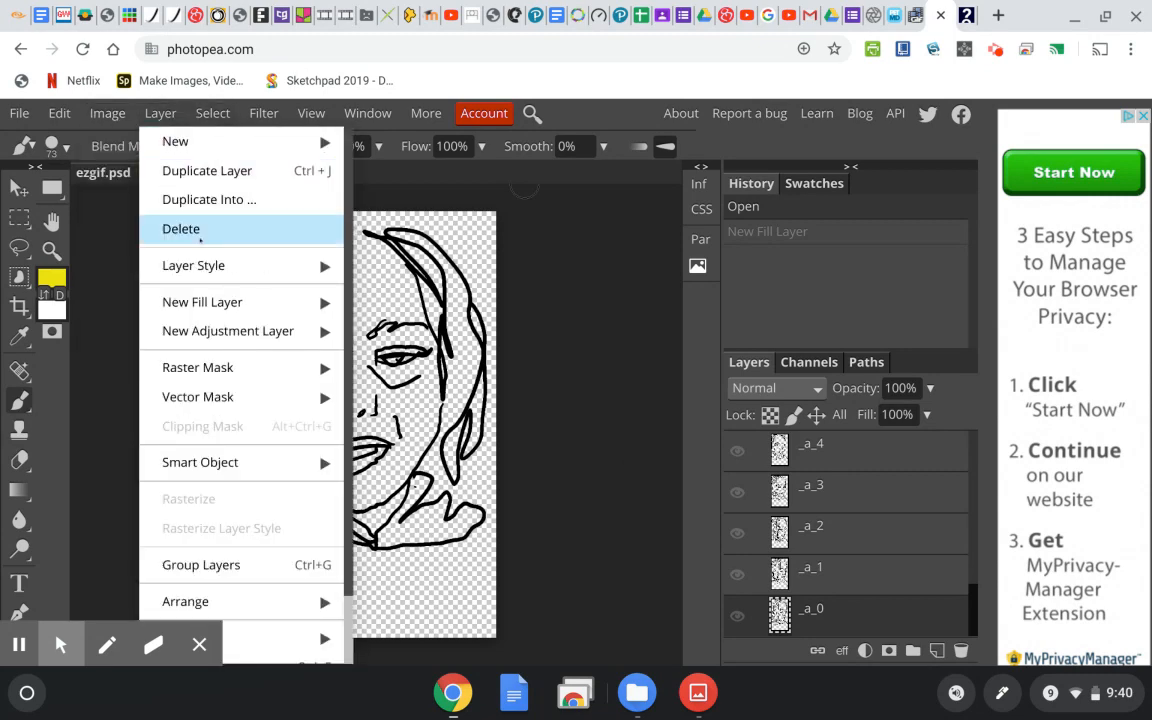
pyautogui.moveTo(216, 298)
pyautogui.click(378, 301)
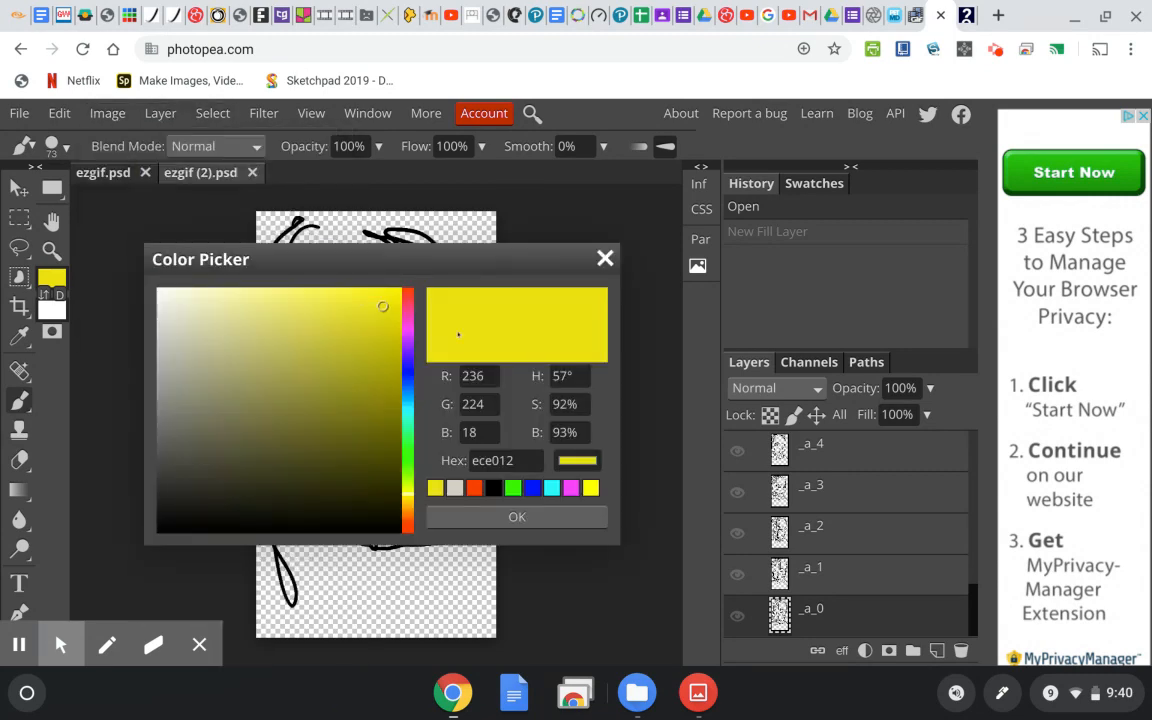
pyautogui.click(517, 516)
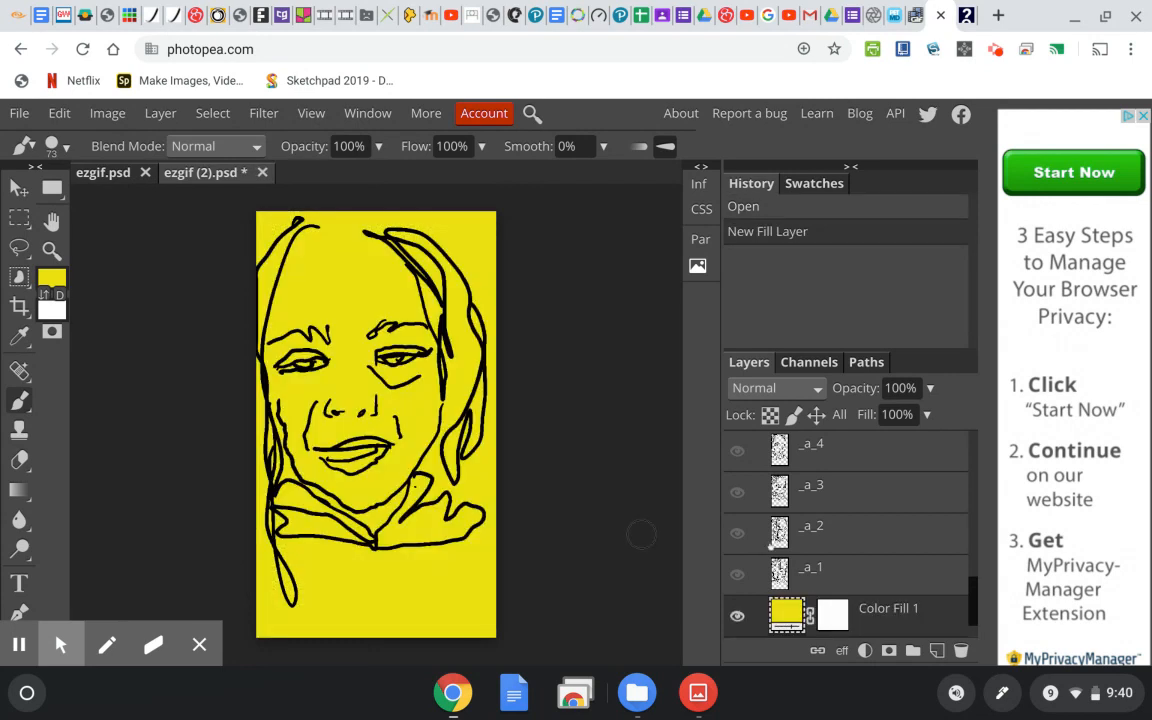
pyautogui.scroll(-1, 873, 531)
pyautogui.moveTo(877, 615); pyautogui.dragTo(876, 576)
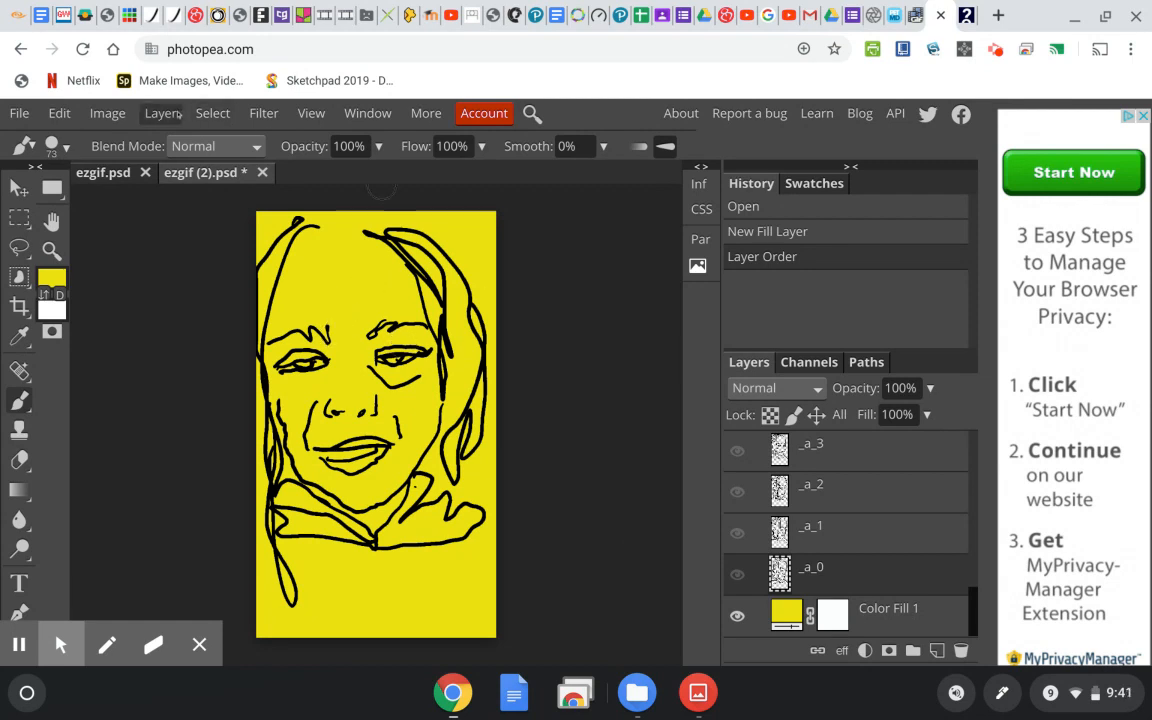
# Step: Set up a GIF export of the line-drawing animation with its frames reversed
pyautogui.click(17, 115)
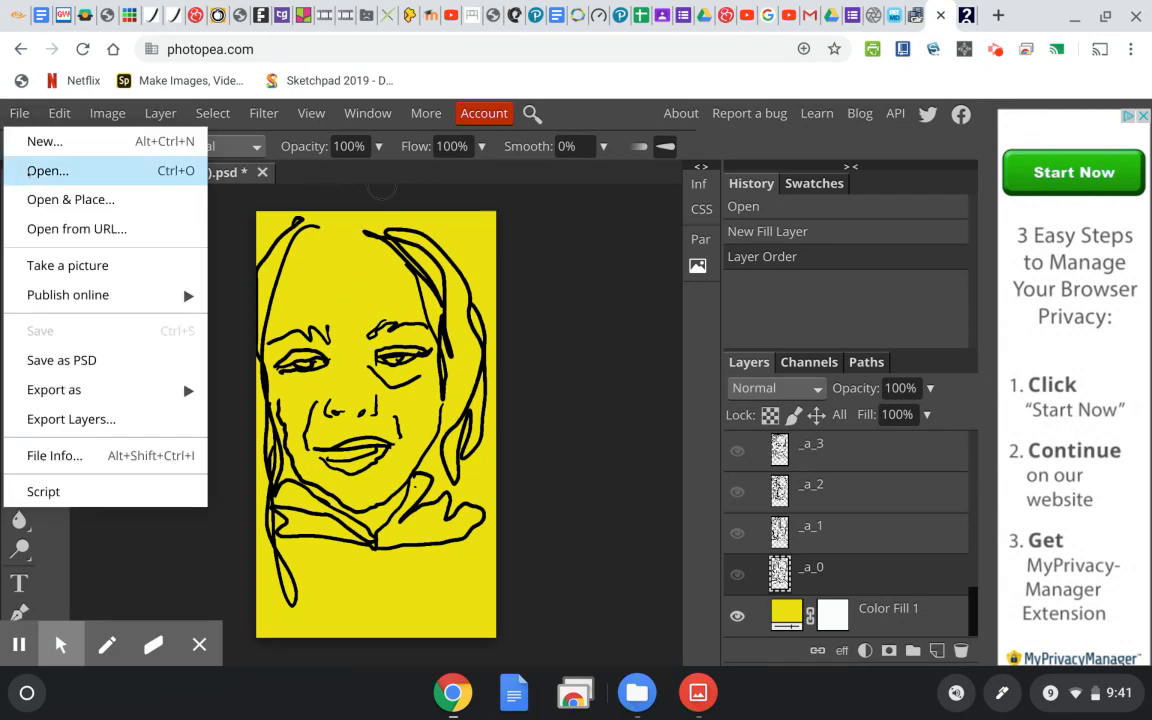
pyautogui.moveTo(55, 376)
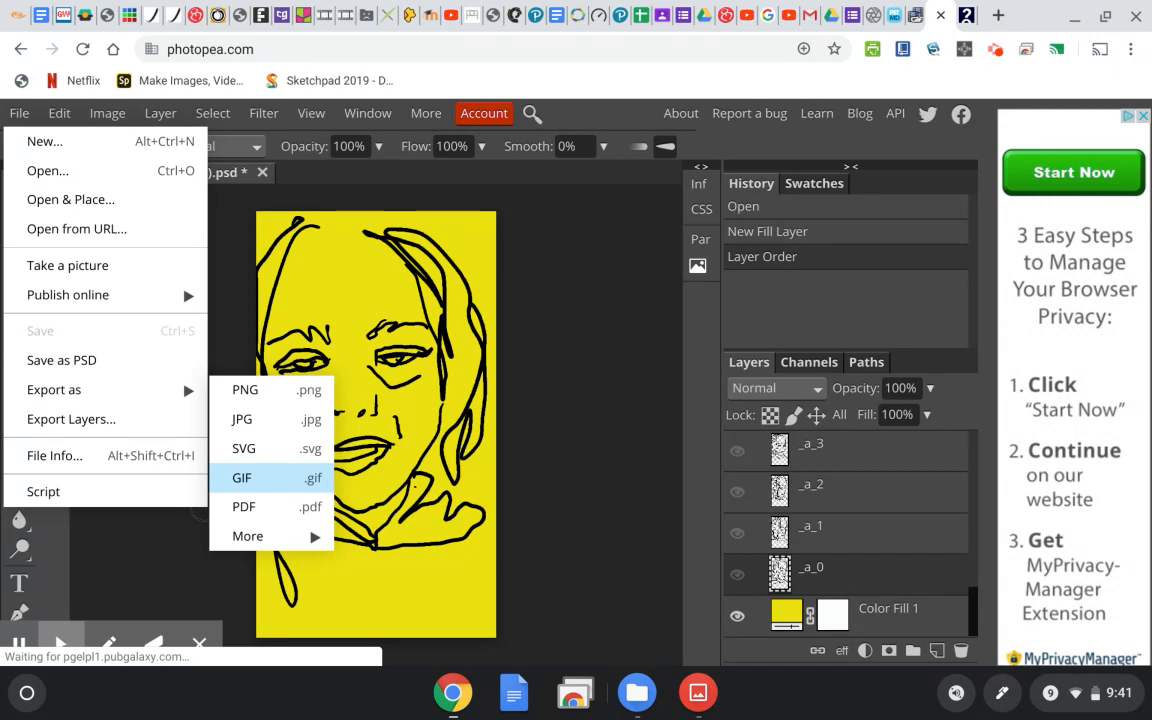
pyautogui.click(265, 478)
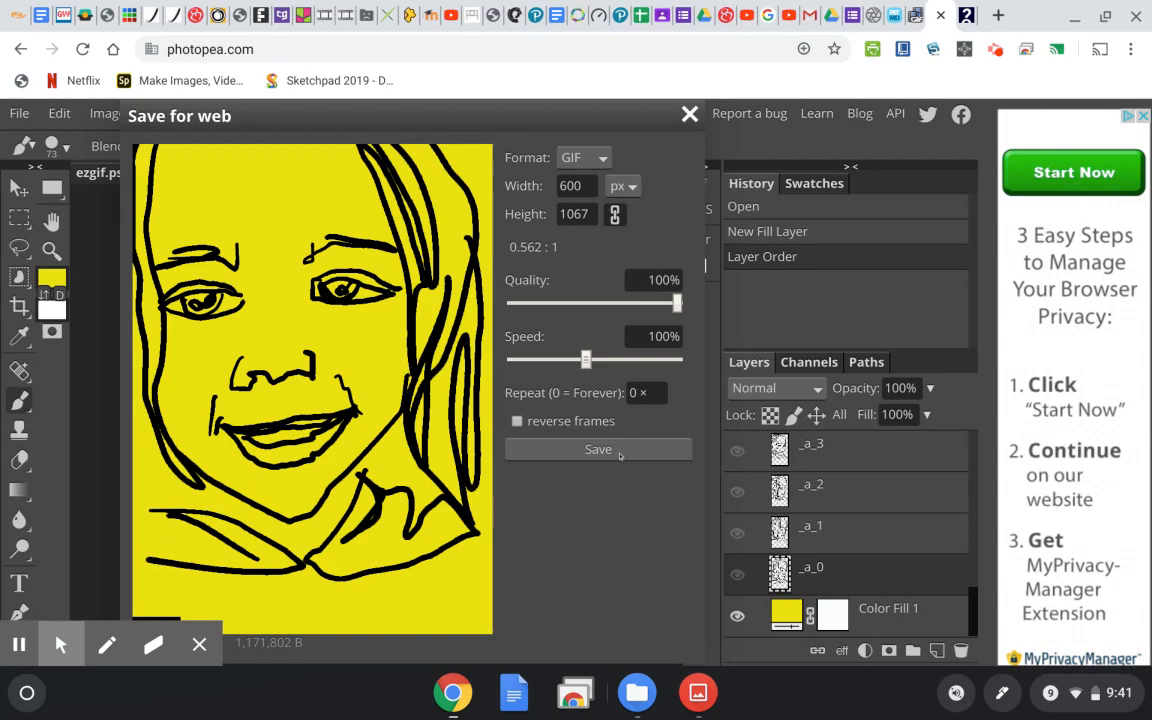
pyautogui.click(517, 421)
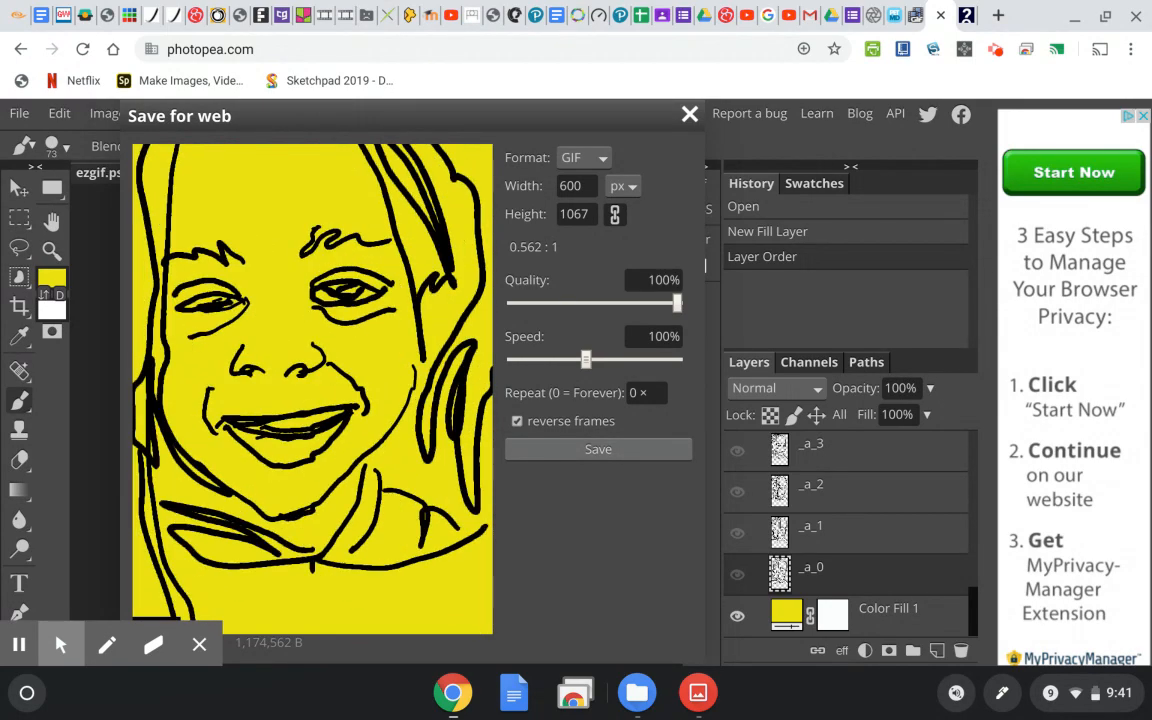
# Step: Save the exported GIF in Downloads under the child's first name followed by -ani2, keeping the existing -ani file
pyautogui.click(615, 451)
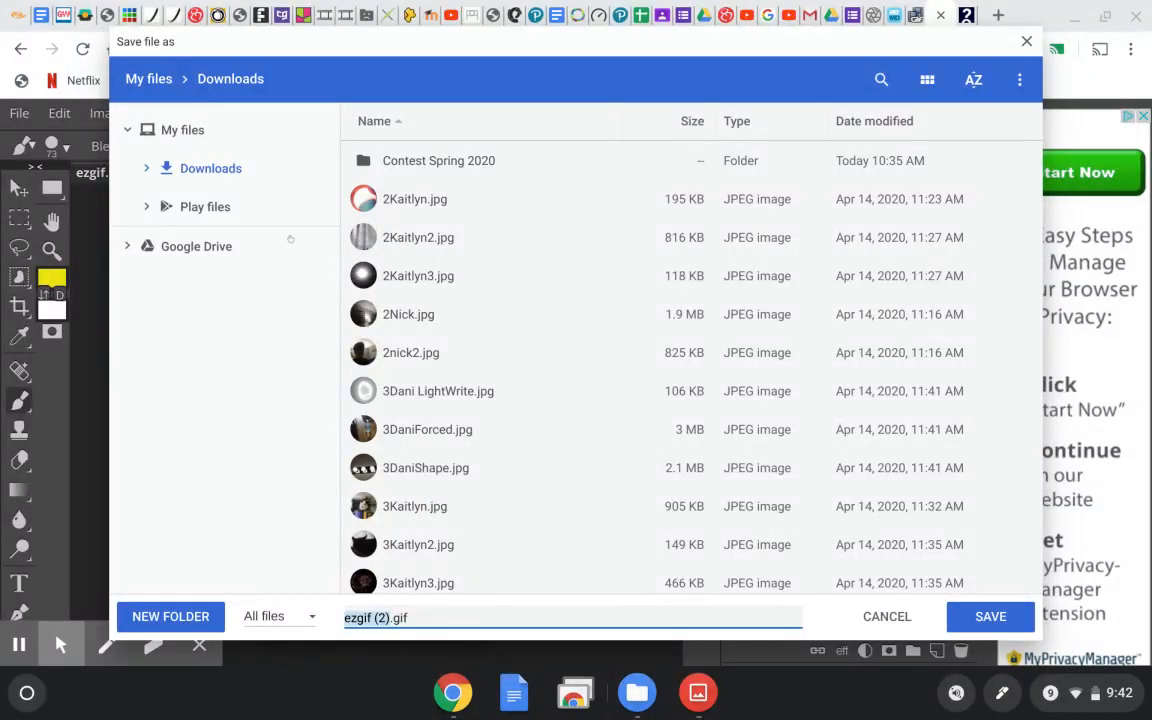
pyautogui.write('Eloise')
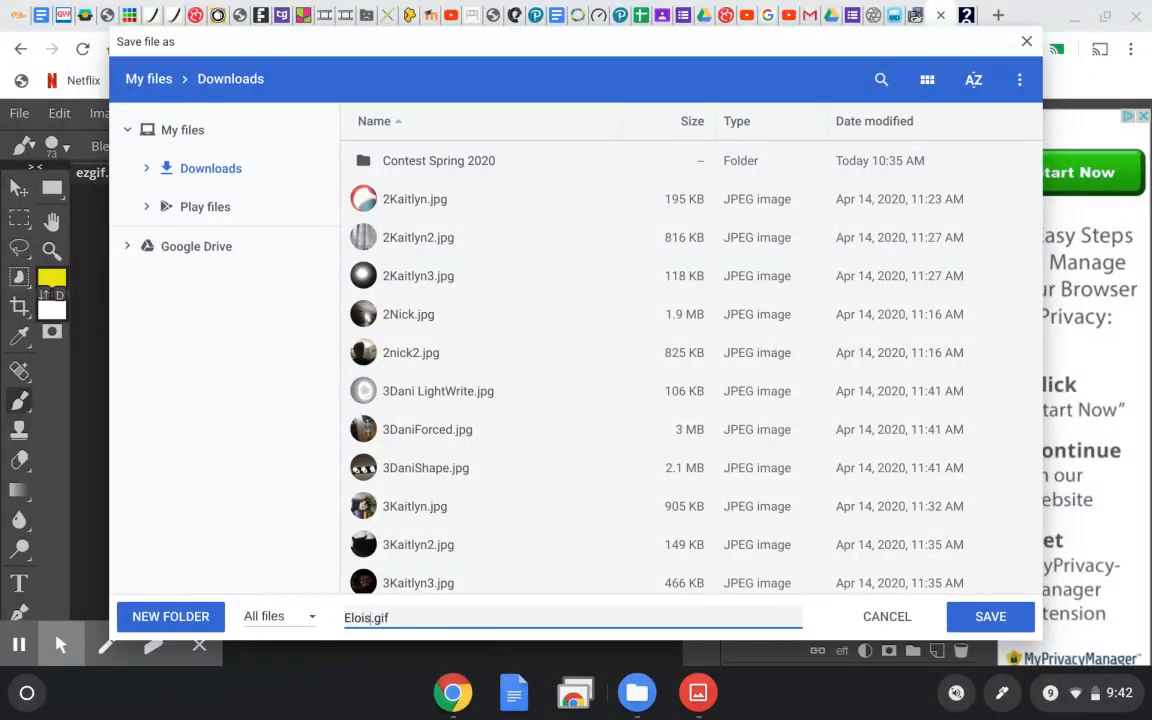
pyautogui.write('-ani')
pyautogui.click(1006, 618)
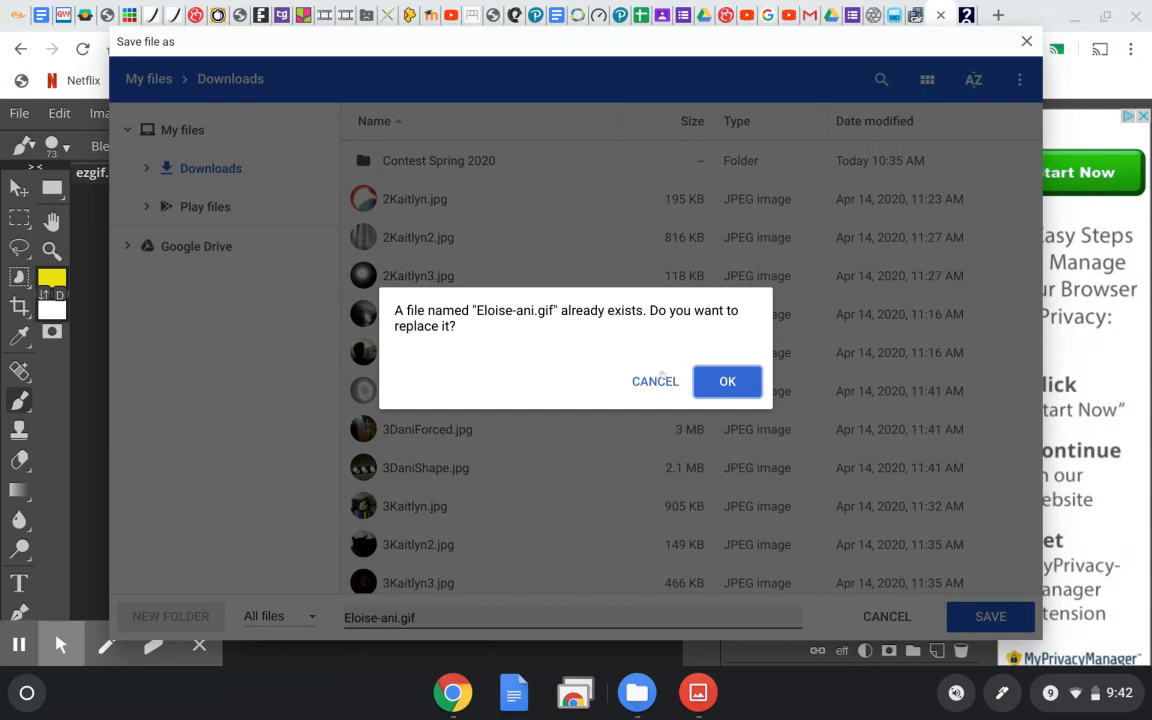
pyautogui.click(658, 380)
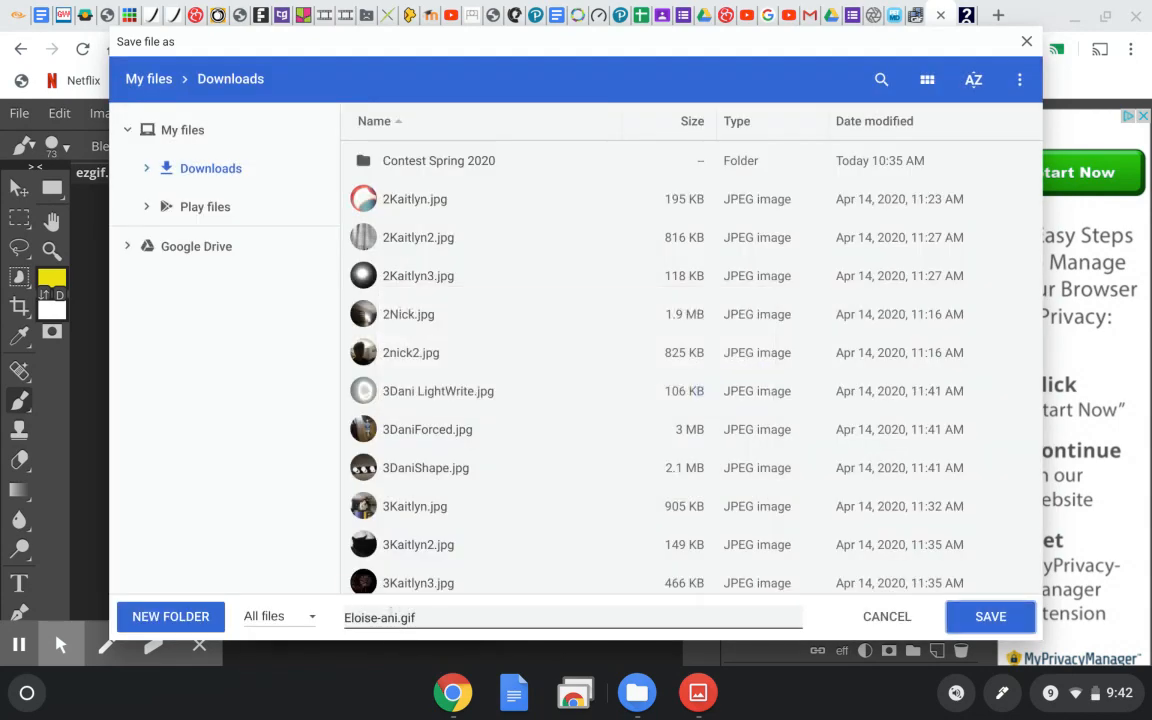
pyautogui.click(391, 616)
pyautogui.click(397, 616)
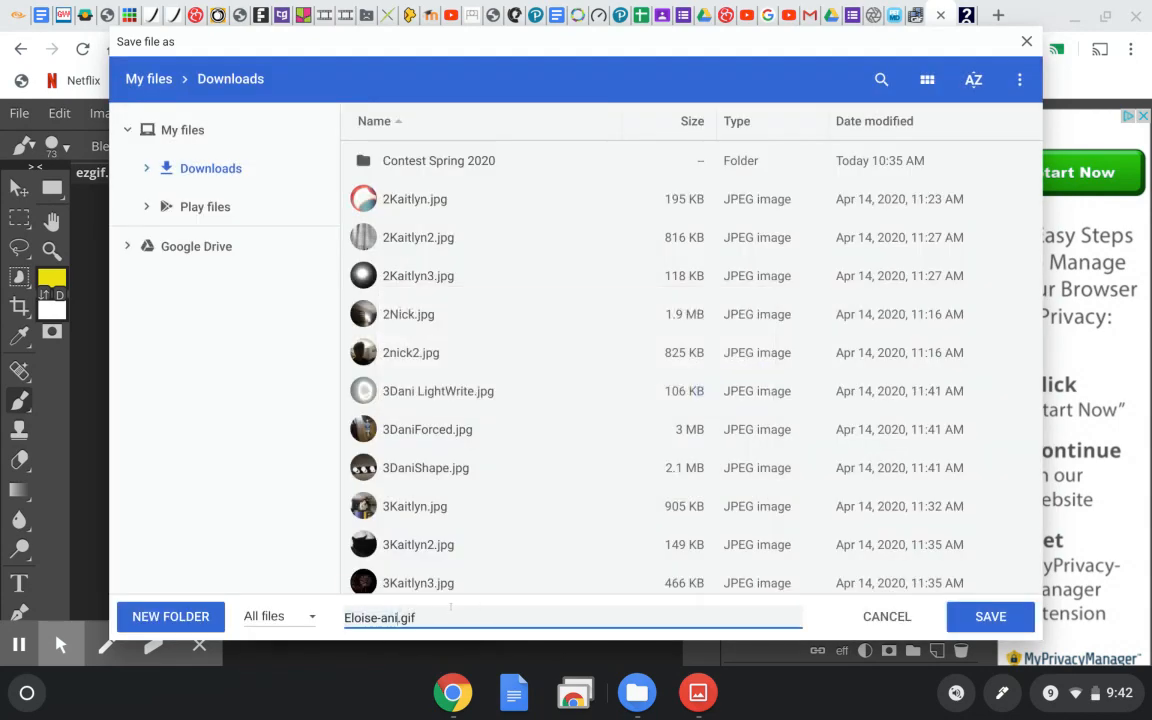
pyautogui.write('2')
pyautogui.click(990, 617)
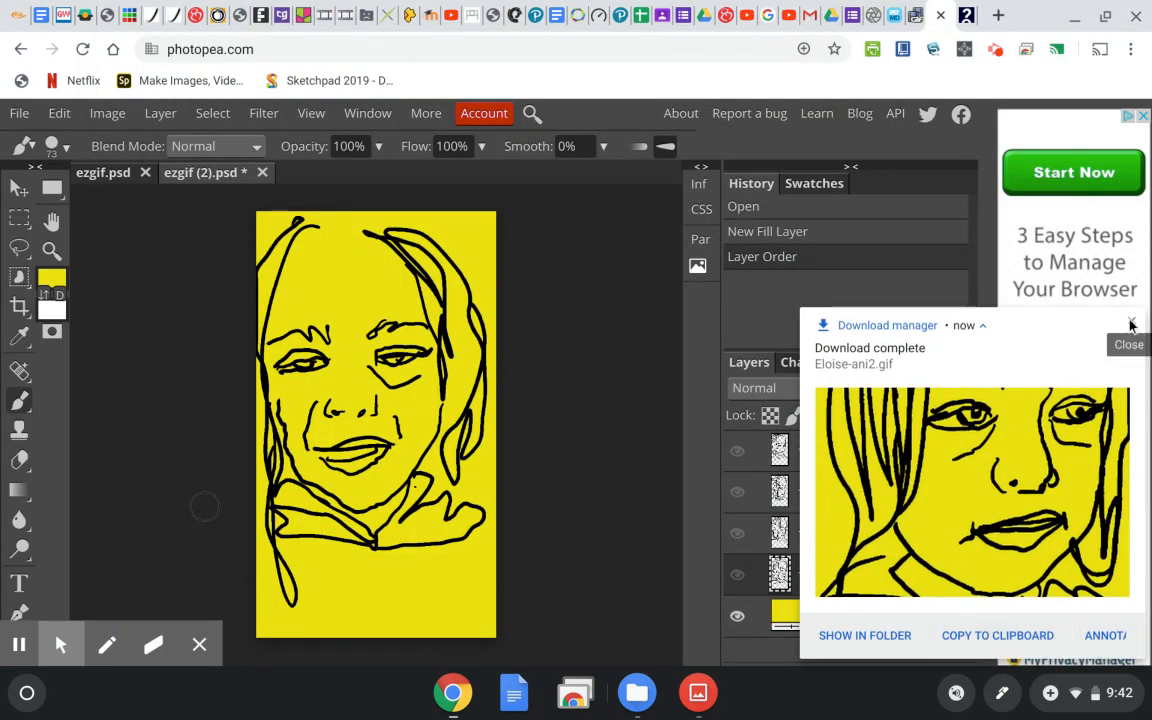
pyautogui.click(1127, 322)
# Step: View the earlier purple animated GIF from Downloads in the Files app, and select the _a_1 layer back in Photopea
pyautogui.click(633, 692)
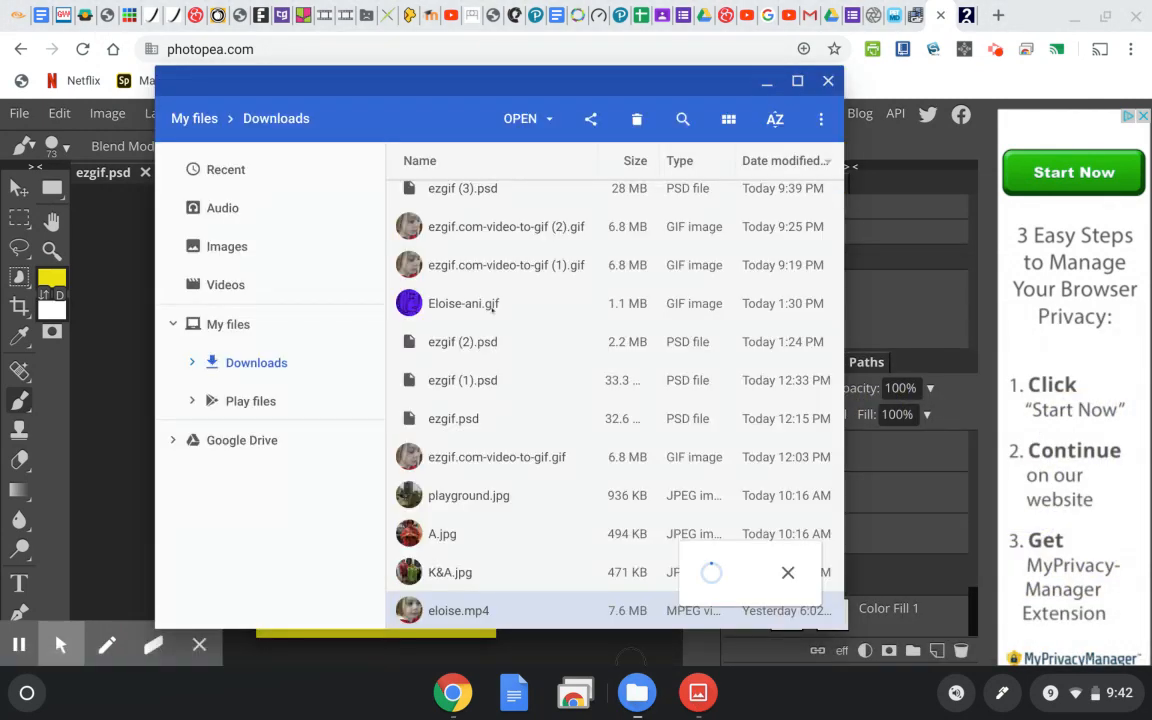
pyautogui.doubleClick(438, 304)
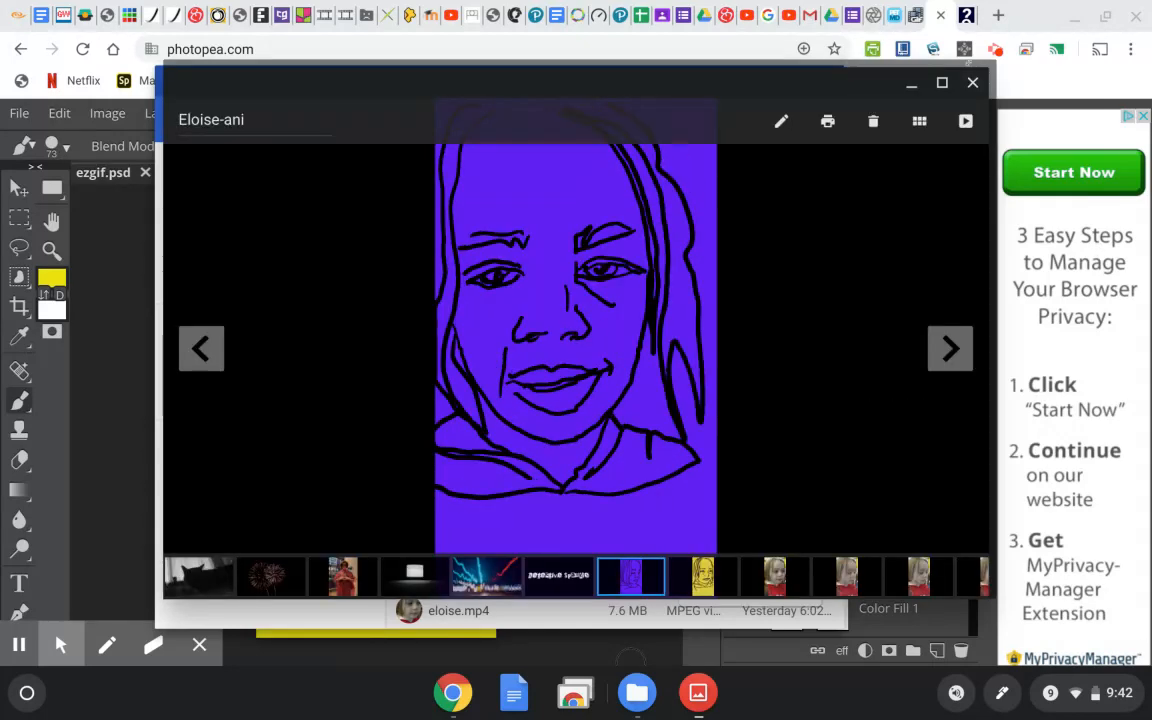
pyautogui.click(975, 83)
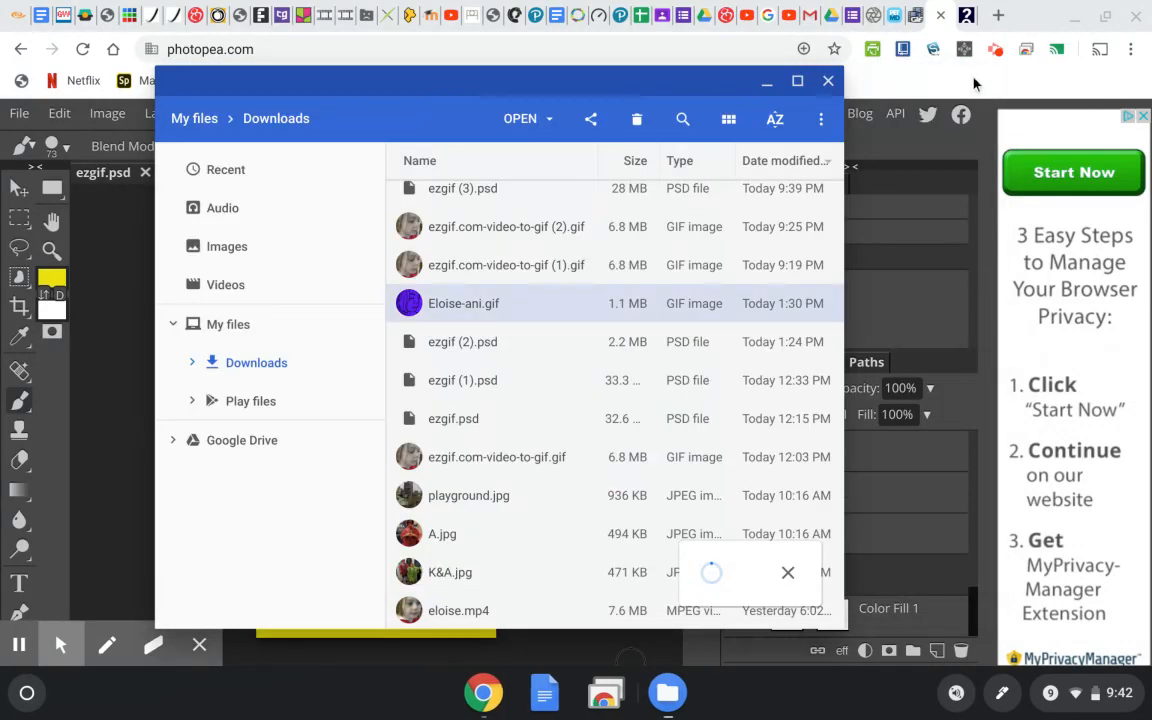
pyautogui.click(769, 85)
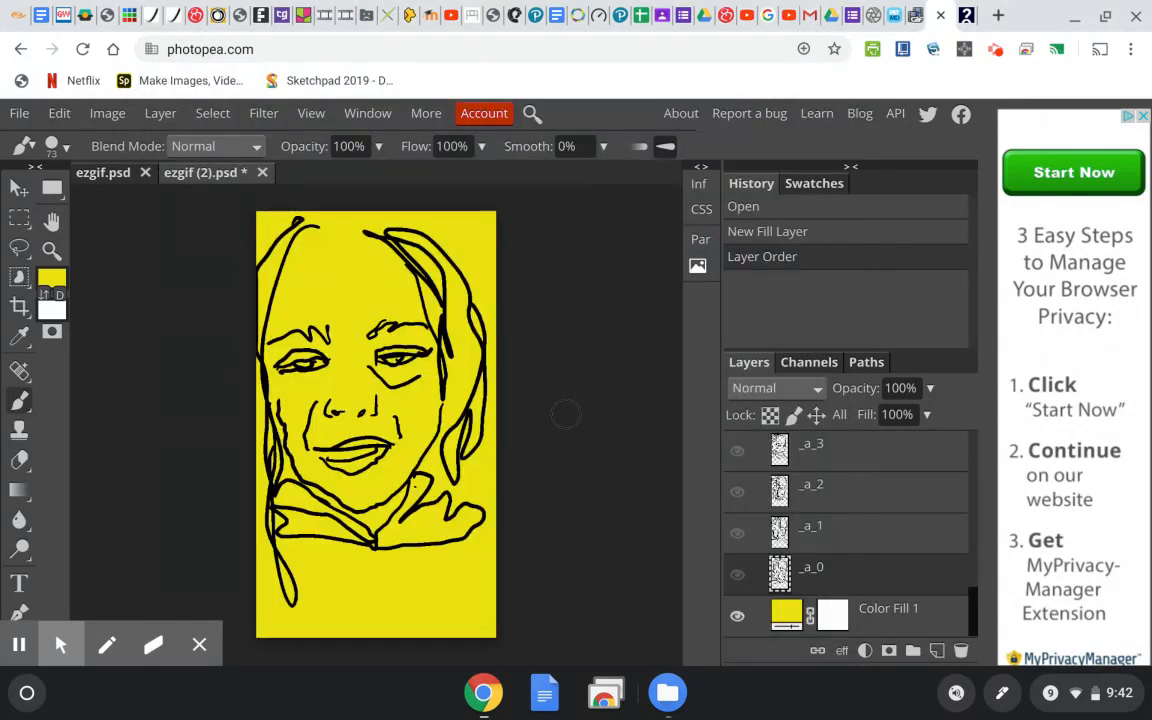
pyautogui.click(808, 538)
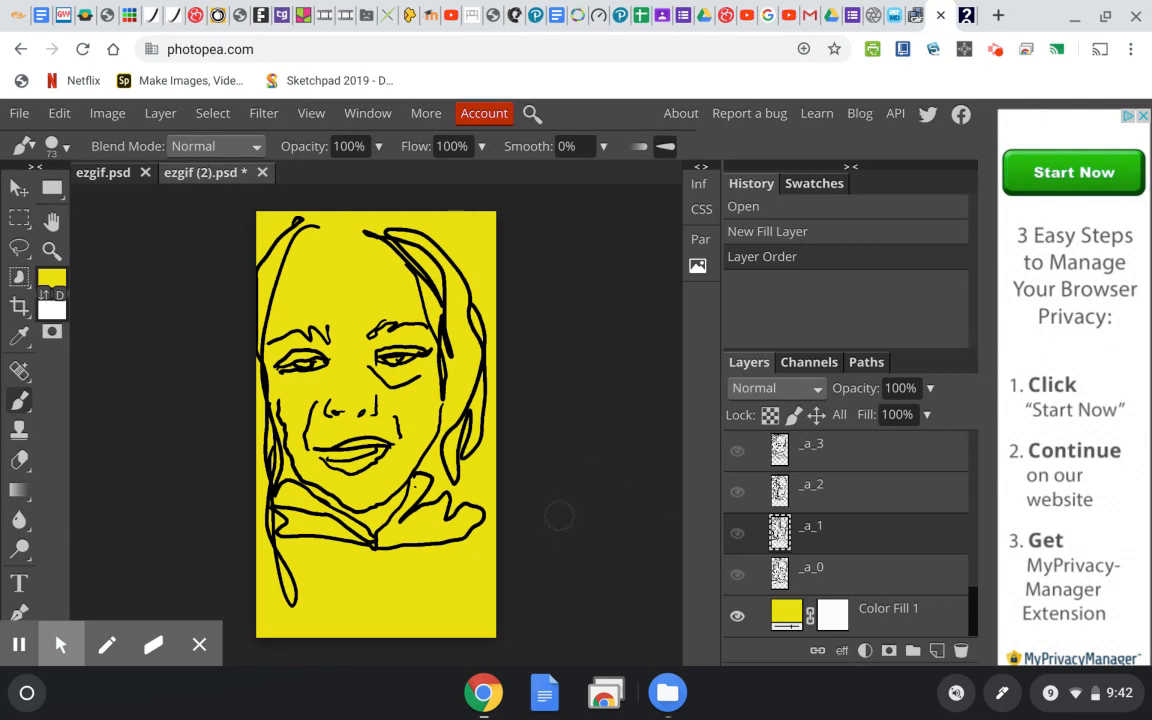